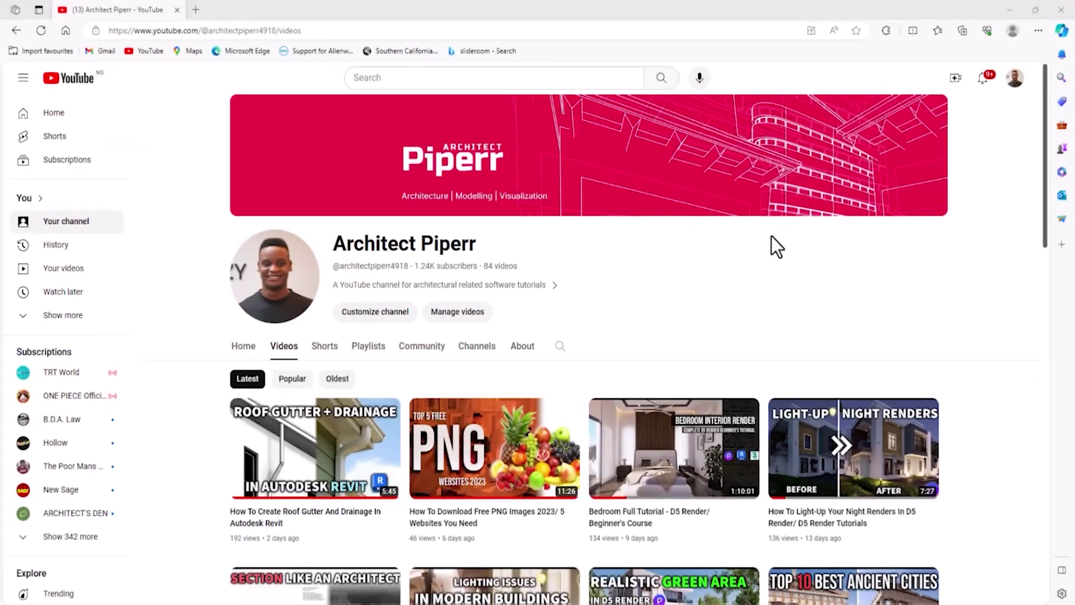
Step: Start a new wall and choose the M_Exterior - Brick on CMU wall type
{"action": "scroll", "coordinate": [771, 236], "scroll_direction": "down", "scroll_amount": 5}
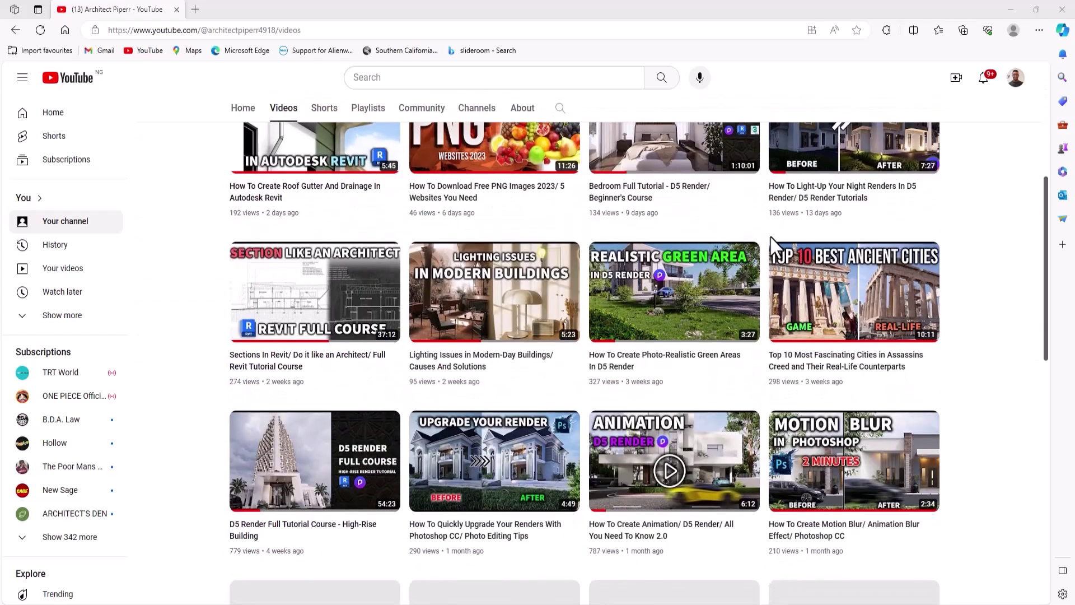
{"action": "scroll", "coordinate": [771, 237], "scroll_direction": "down", "scroll_amount": 10}
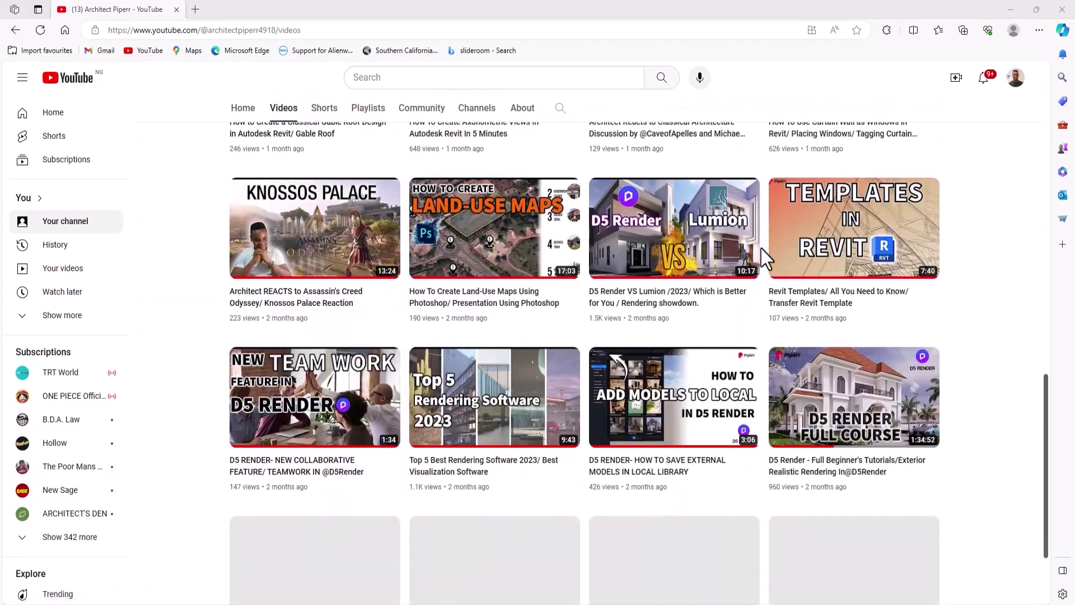
{"action": "scroll", "coordinate": [759, 250], "scroll_direction": "down", "scroll_amount": 3}
{"action": "scroll", "coordinate": [757, 252], "scroll_direction": "up", "scroll_amount": 12}
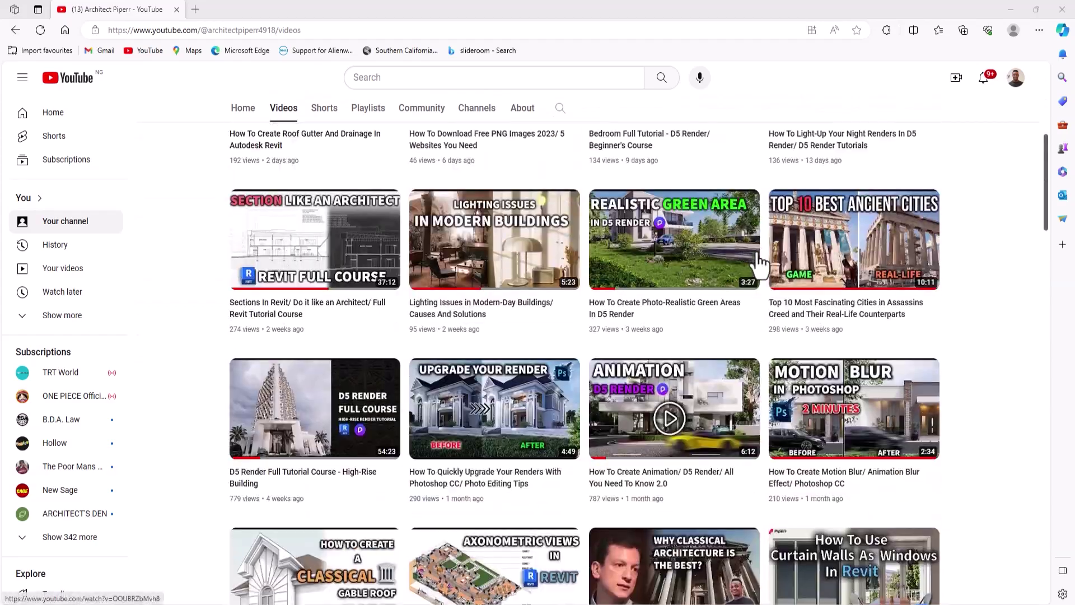
{"action": "scroll", "coordinate": [757, 255], "scroll_direction": "up", "scroll_amount": 5}
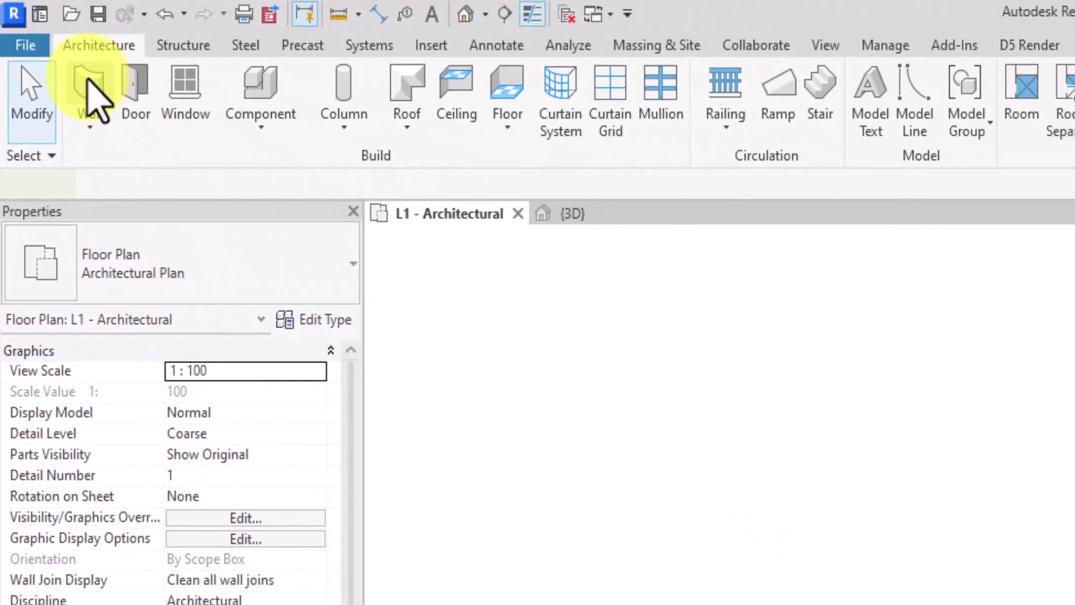
{"action": "left_click", "coordinate": [88, 84]}
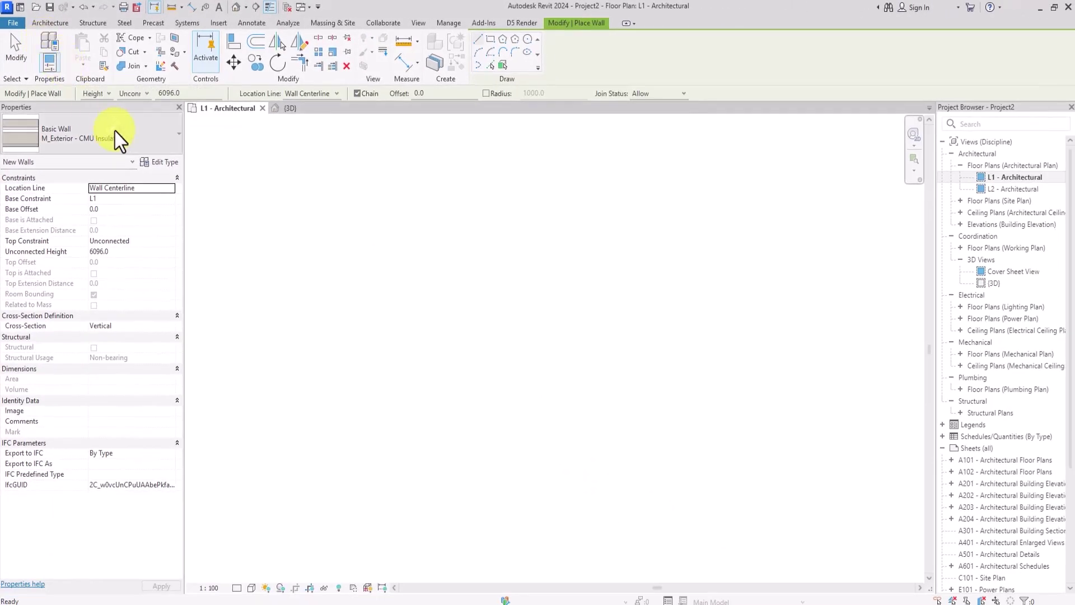
{"action": "left_click", "coordinate": [115, 131]}
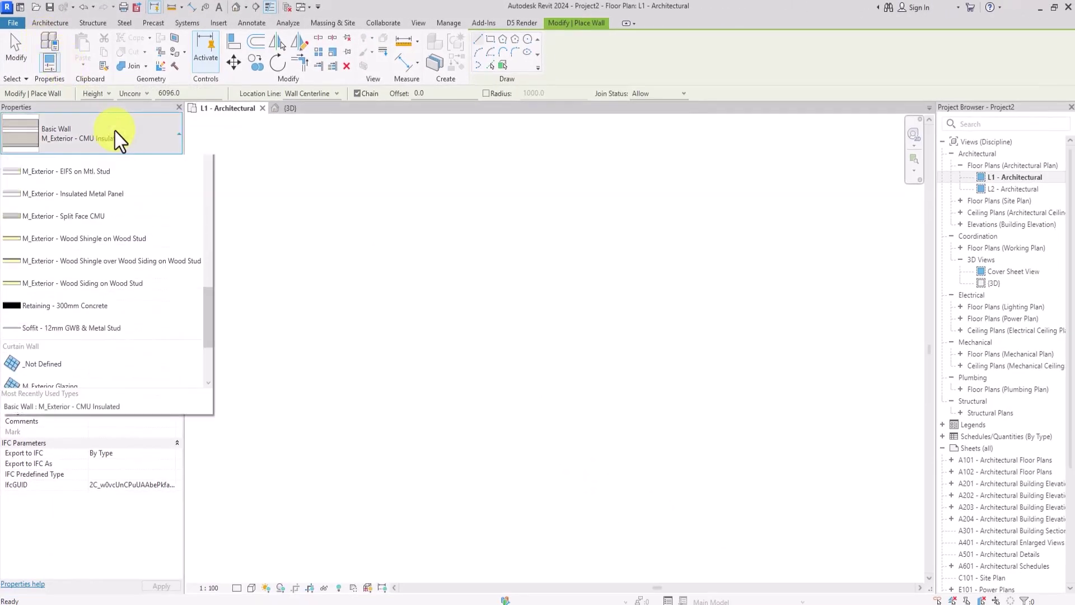
{"action": "left_click", "coordinate": [127, 139]}
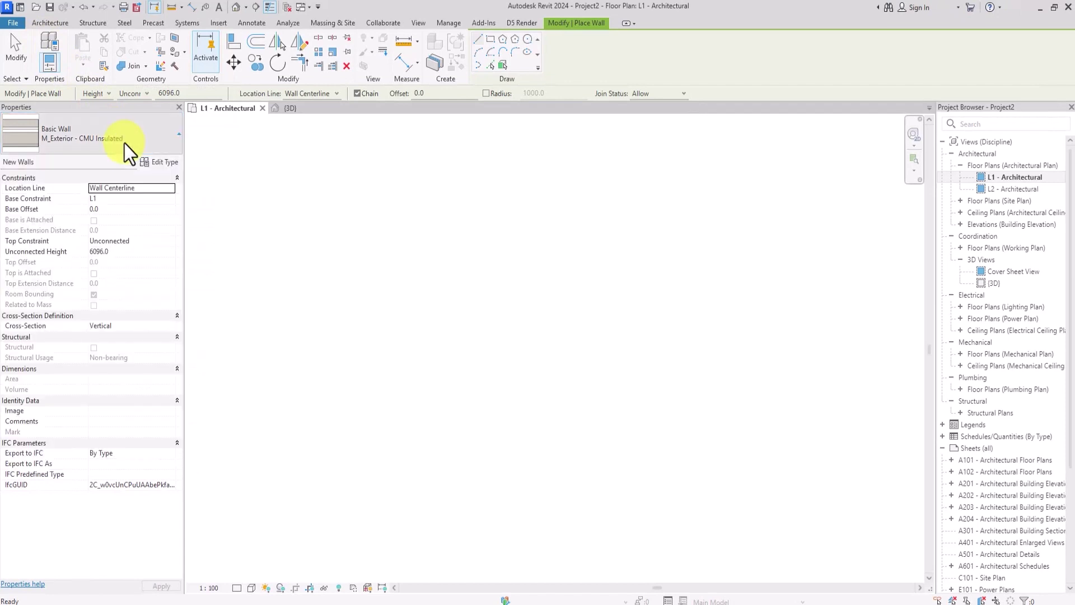
{"action": "left_click", "coordinate": [124, 143]}
{"action": "scroll", "coordinate": [72, 235], "scroll_direction": "up", "scroll_amount": 5}
{"action": "scroll", "coordinate": [74, 235], "scroll_direction": "down", "scroll_amount": 4}
{"action": "scroll", "coordinate": [77, 246], "scroll_direction": "down", "scroll_amount": 3}
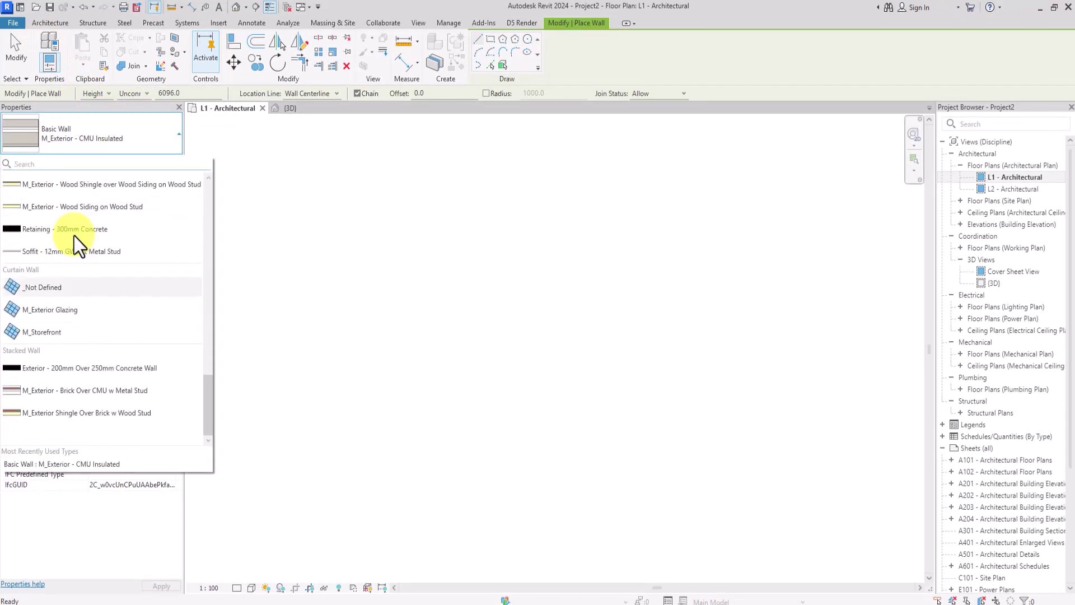
{"action": "scroll", "coordinate": [77, 246], "scroll_direction": "up", "scroll_amount": 3}
{"action": "scroll", "coordinate": [73, 236], "scroll_direction": "up", "scroll_amount": 3}
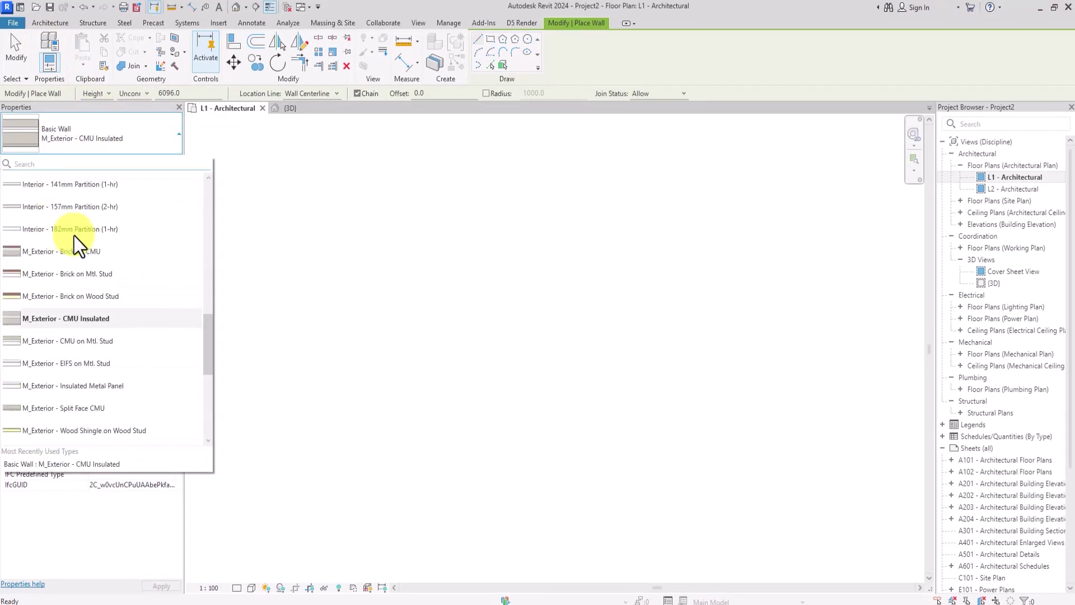
{"action": "left_click", "coordinate": [49, 255]}
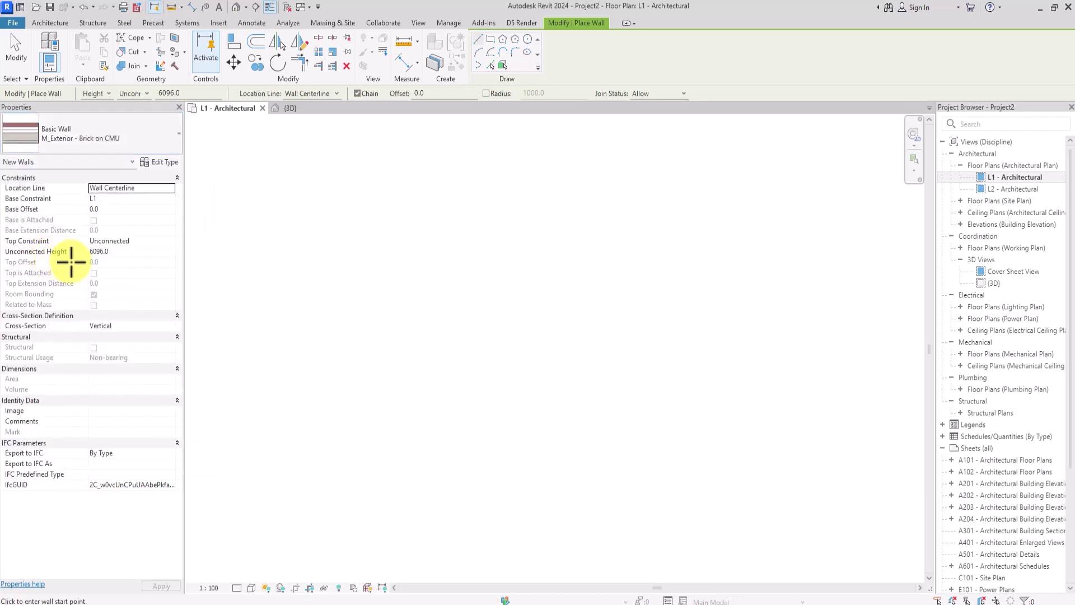
Step: Draw a horizontal wall 7000 mm long near the plan centre
{"action": "left_click", "coordinate": [460, 356]}
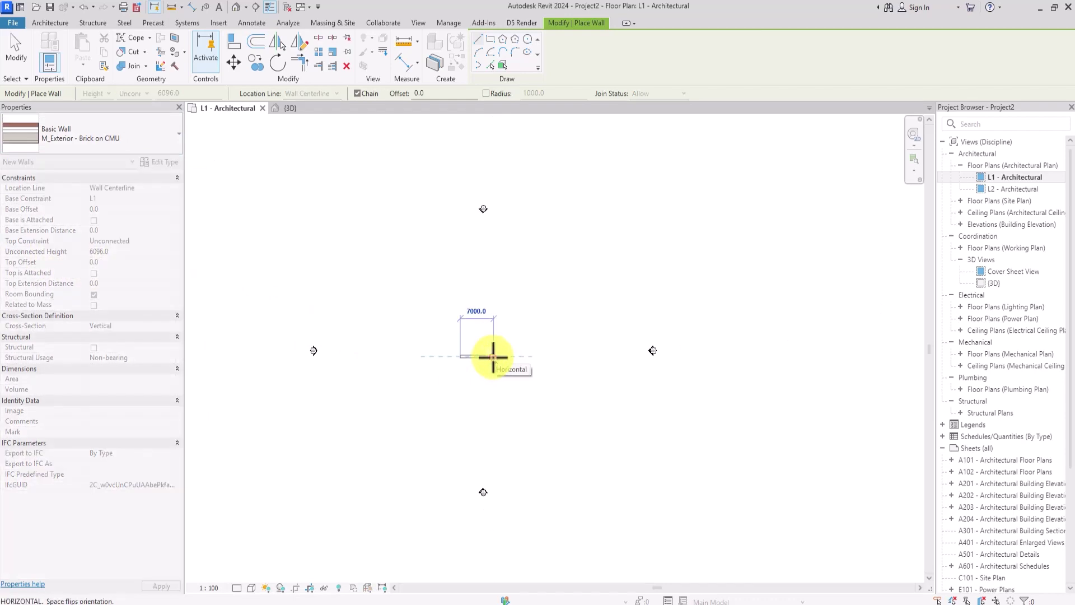
{"action": "left_click", "coordinate": [493, 356]}
{"action": "key", "text": "Escape"}
{"action": "key", "text": "Escape"}
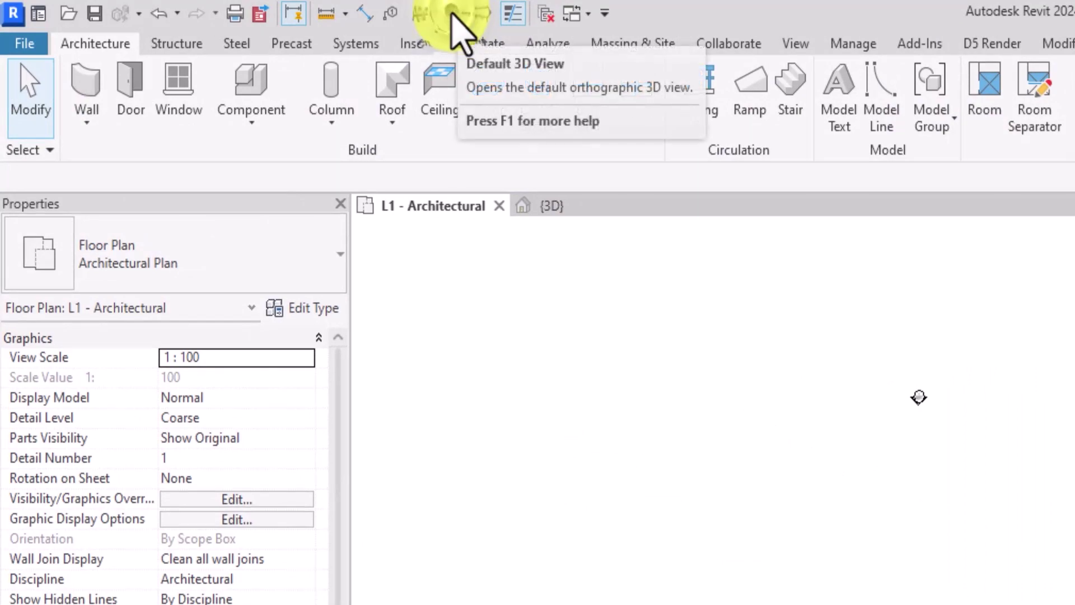
Step: Open the default {3D} view, orbit around the wall and switch to the Shaded visual style
{"action": "left_click", "coordinate": [451, 14]}
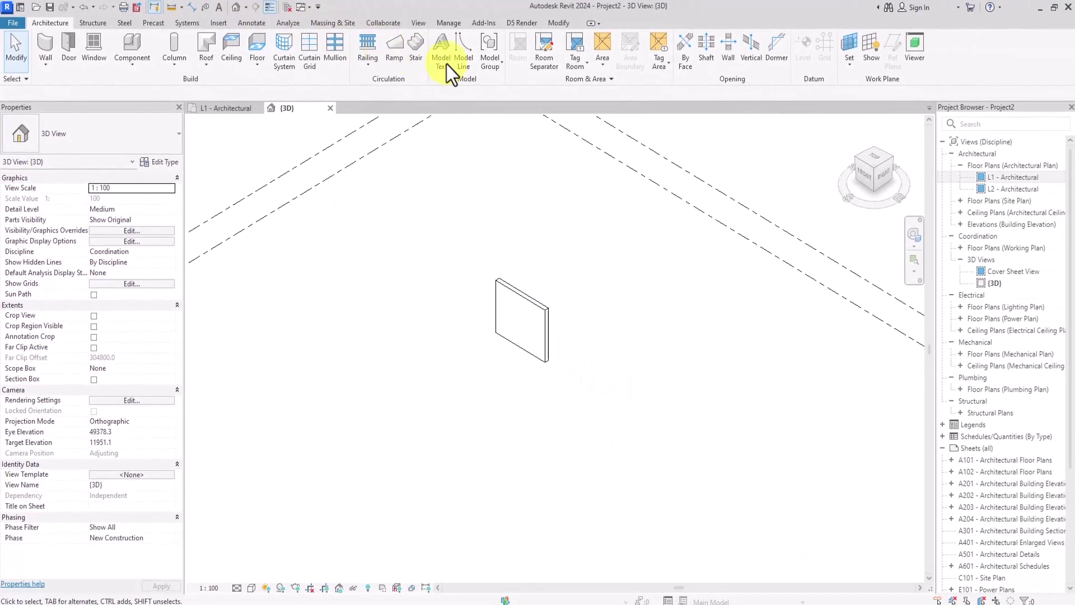
{"action": "left_click", "coordinate": [860, 175]}
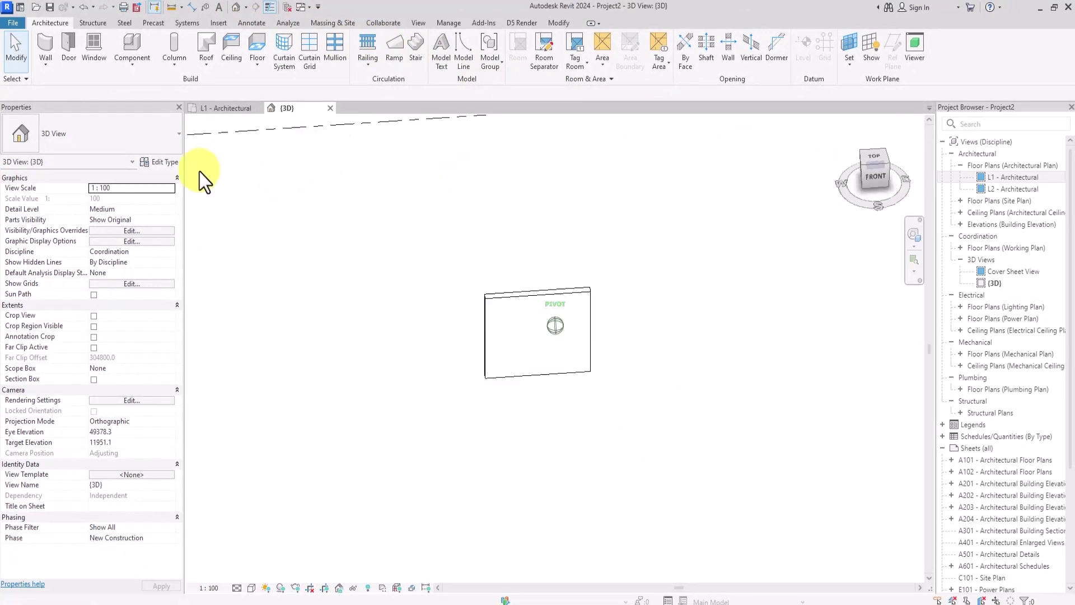
{"action": "mouse_move", "coordinate": [204, 179]}
{"action": "middle_mouse_down", "text": "shift"}
{"action": "mouse_move", "coordinate": [703, 163]}
{"action": "mouse_move", "coordinate": [459, 179]}
{"action": "mouse_move", "coordinate": [242, 168]}
{"action": "mouse_move", "coordinate": [643, 187]}
{"action": "mouse_move", "coordinate": [364, 183]}
{"action": "mouse_move", "coordinate": [384, 179]}
{"action": "mouse_move", "coordinate": [710, 348]}
{"action": "mouse_move", "coordinate": [593, 315]}
{"action": "middle_mouse_up", "text": "shift"}
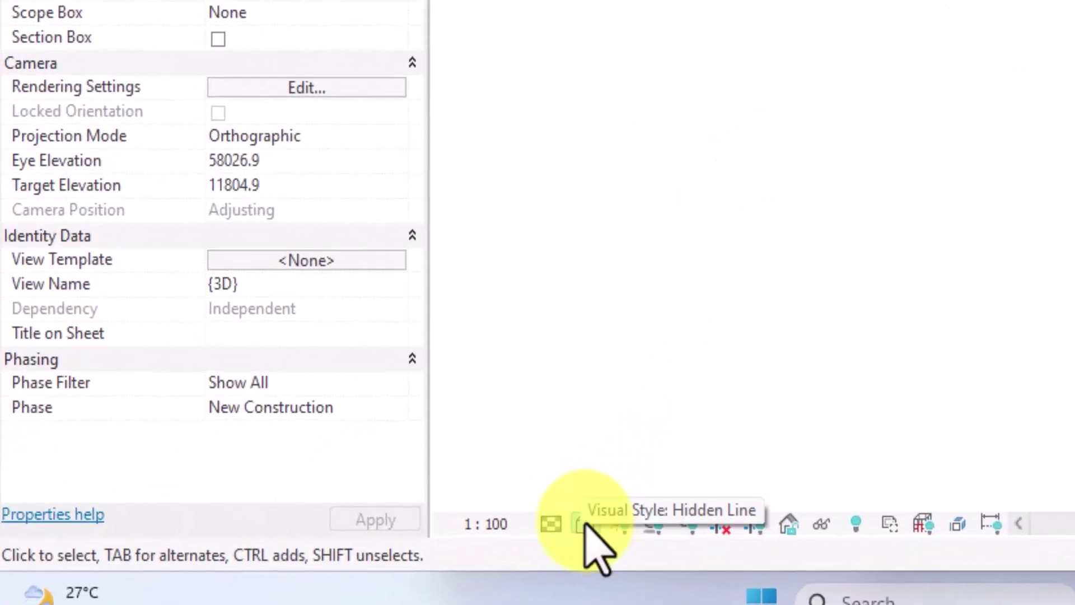
{"action": "left_click", "coordinate": [586, 525]}
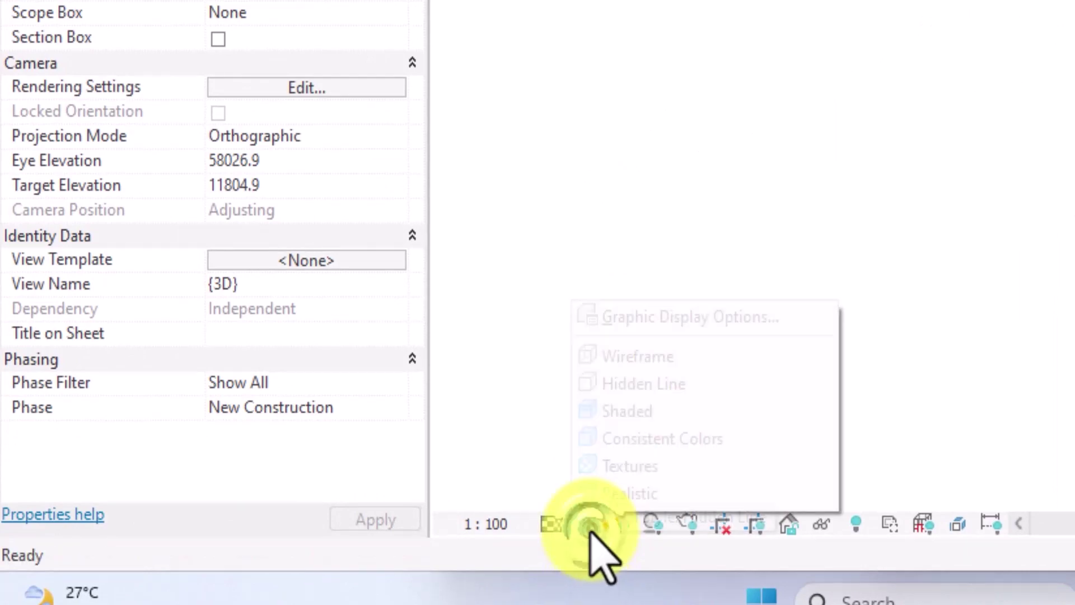
{"action": "left_click", "coordinate": [622, 411]}
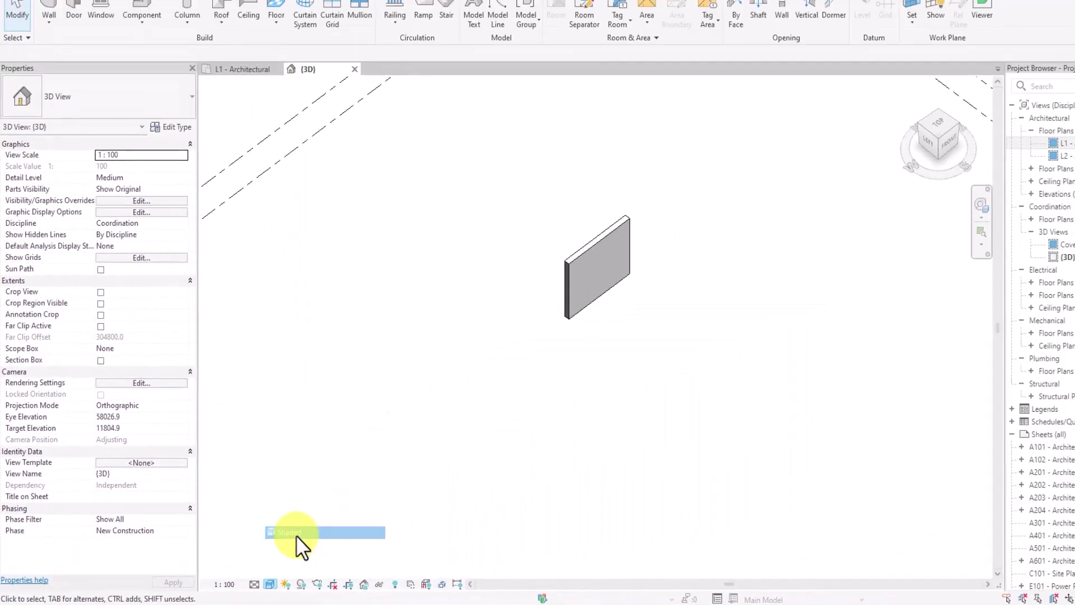
Step: Return to a fitted isometric view of the wall and select it
{"action": "scroll", "coordinate": [545, 275], "scroll_direction": "up", "scroll_amount": 6}
{"action": "middle_click_drag", "start_coordinate": [545, 275], "coordinate": [389, 329]}
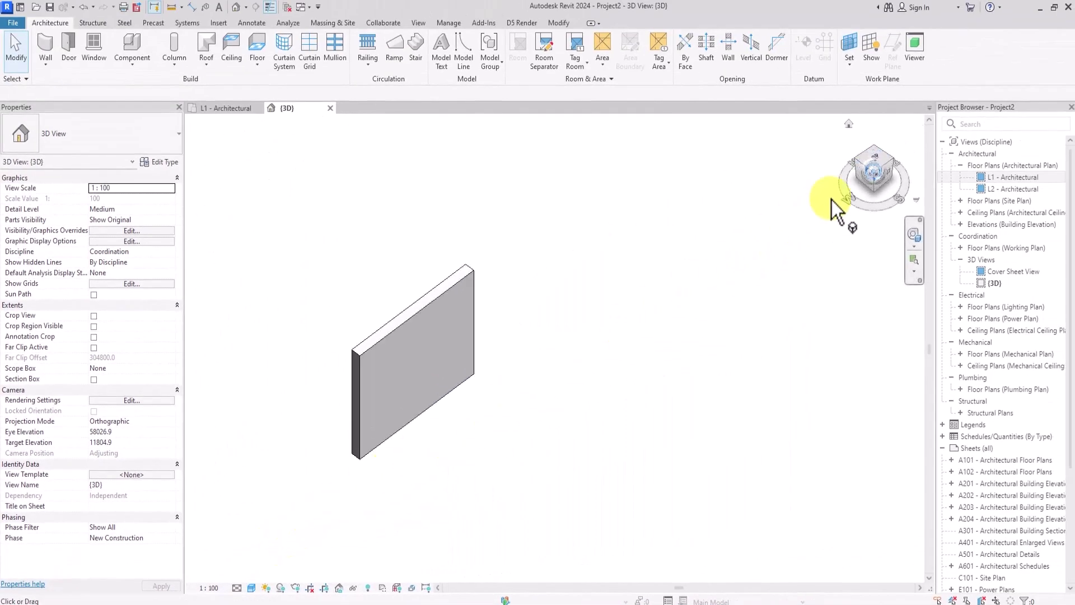
{"action": "left_click", "coordinate": [873, 173]}
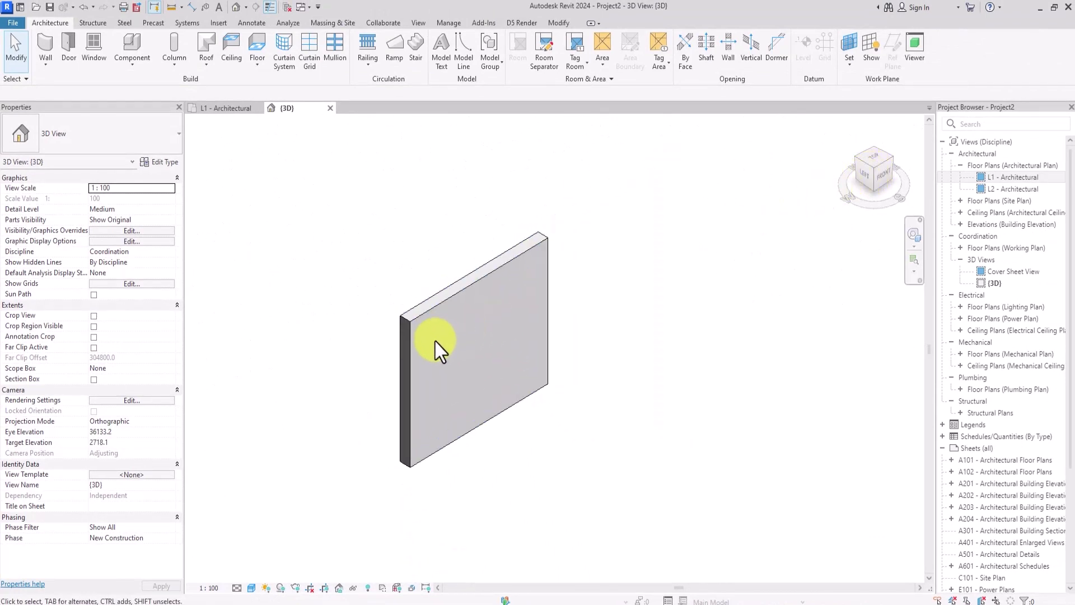
{"action": "left_click", "coordinate": [424, 316]}
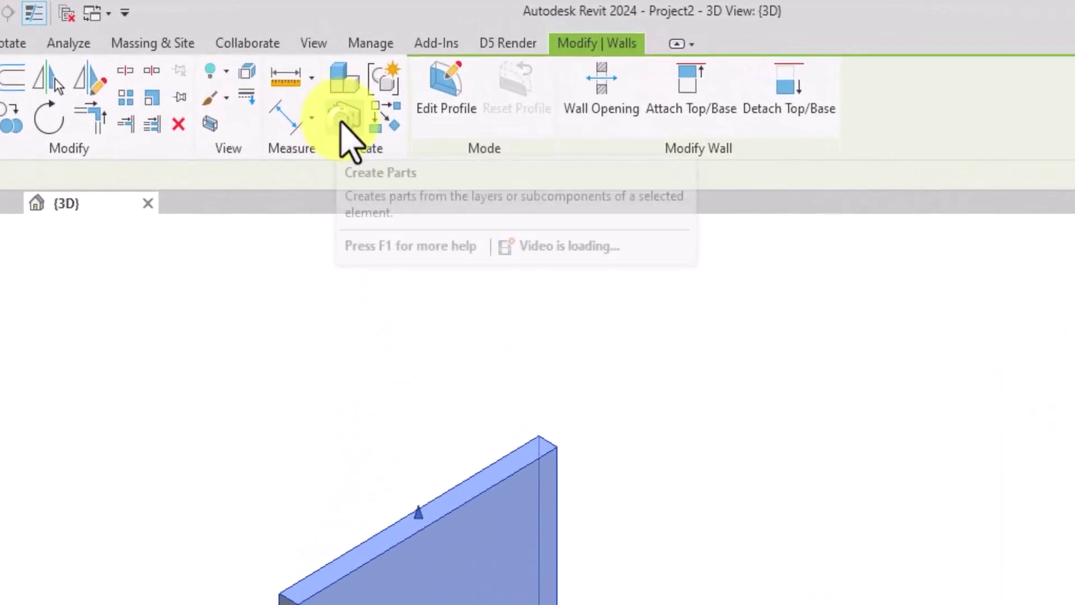
Step: Create Parts from the wall, zoom in on its layers, and select the inner finish part
{"action": "left_click", "coordinate": [339, 119]}
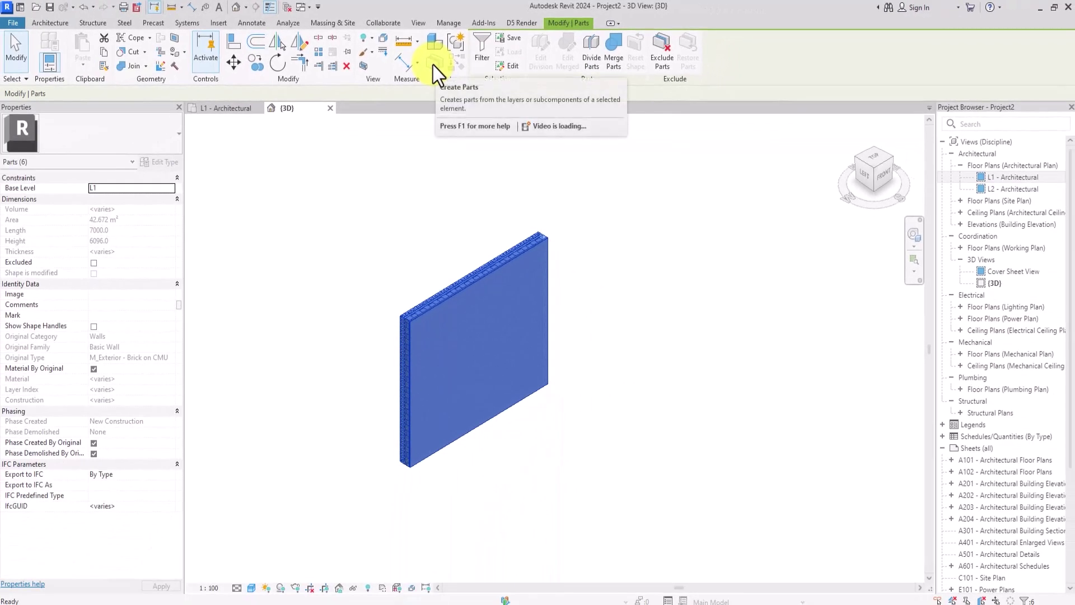
{"action": "scroll", "coordinate": [411, 83], "scroll_direction": "up", "scroll_amount": 4}
{"action": "scroll", "coordinate": [350, 266], "scroll_direction": "down", "scroll_amount": 3}
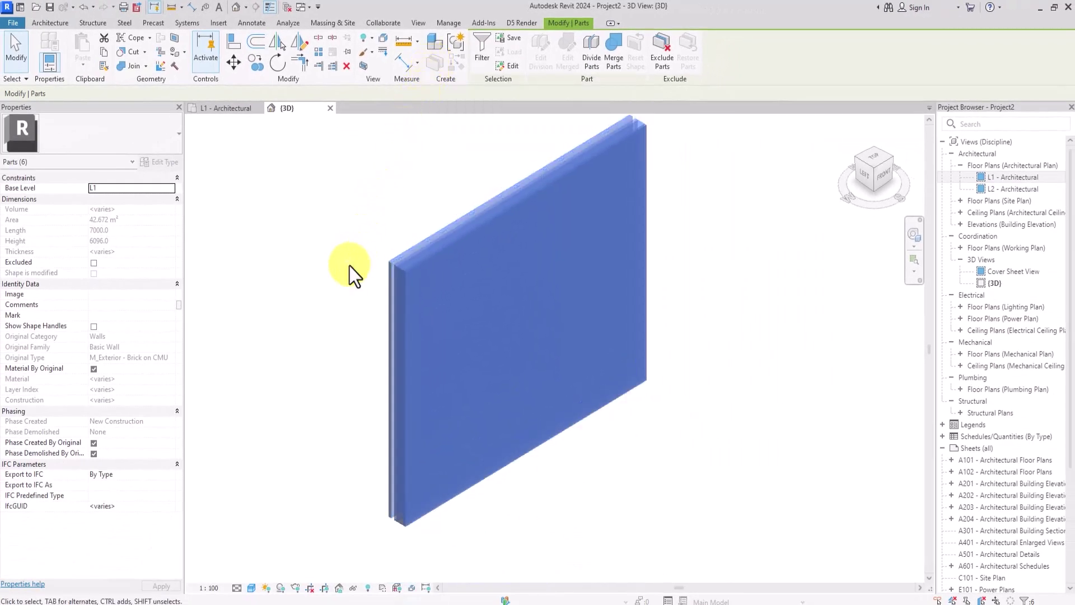
{"action": "left_click", "coordinate": [349, 267]}
{"action": "scroll", "coordinate": [349, 266], "scroll_direction": "up", "scroll_amount": 5}
{"action": "scroll", "coordinate": [349, 267], "scroll_direction": "up", "scroll_amount": 2}
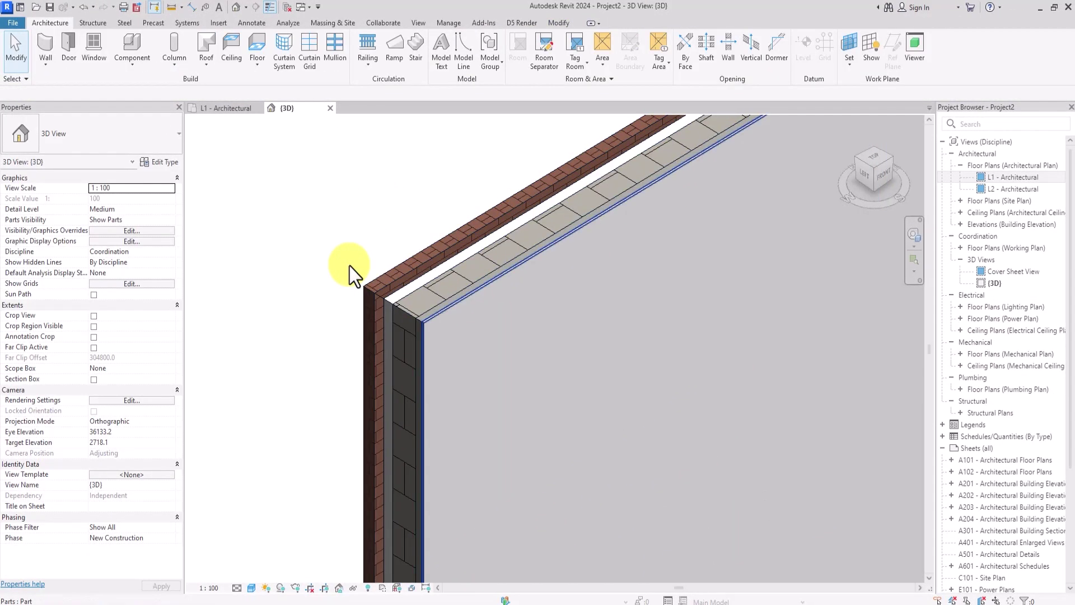
{"action": "scroll", "coordinate": [349, 266], "scroll_direction": "down", "scroll_amount": 3}
{"action": "scroll", "coordinate": [350, 267], "scroll_direction": "down", "scroll_amount": 2}
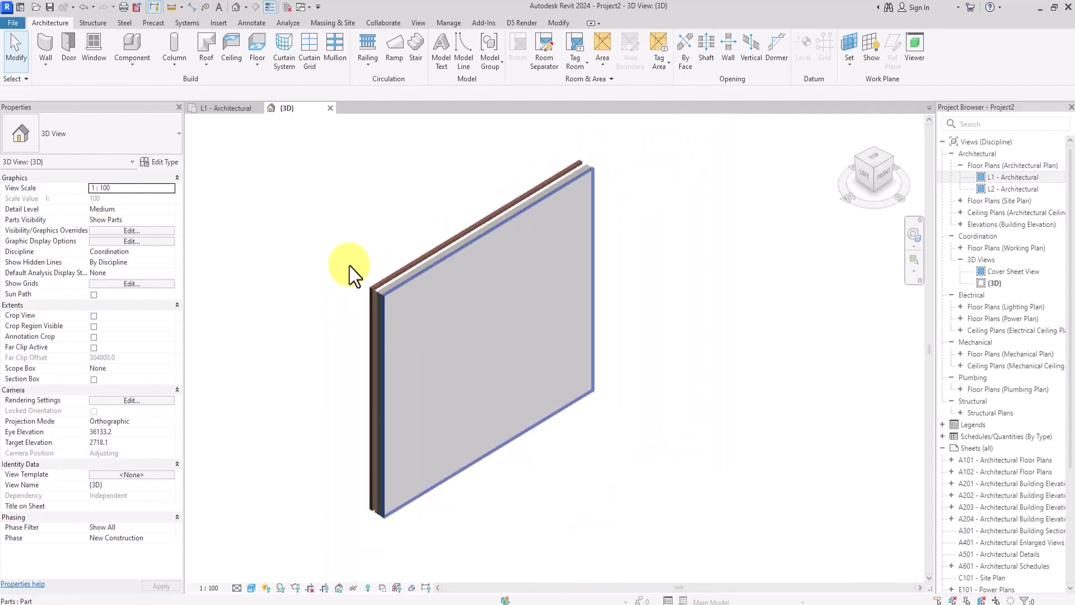
{"action": "scroll", "coordinate": [349, 266], "scroll_direction": "up", "scroll_amount": 3}
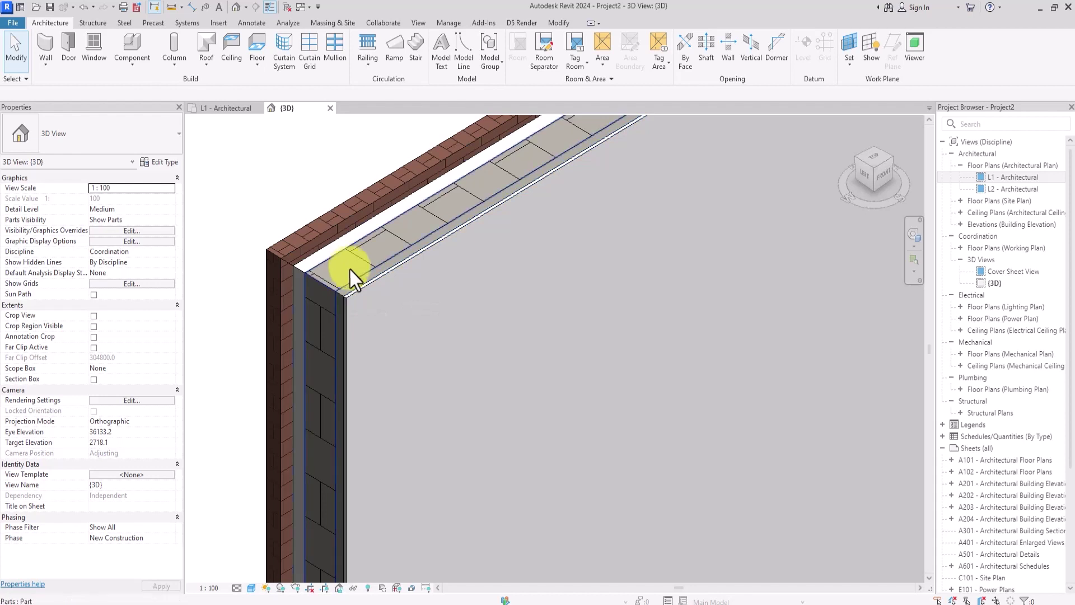
{"action": "left_click", "coordinate": [365, 300]}
{"action": "scroll", "coordinate": [364, 297], "scroll_direction": "down", "scroll_amount": 5}
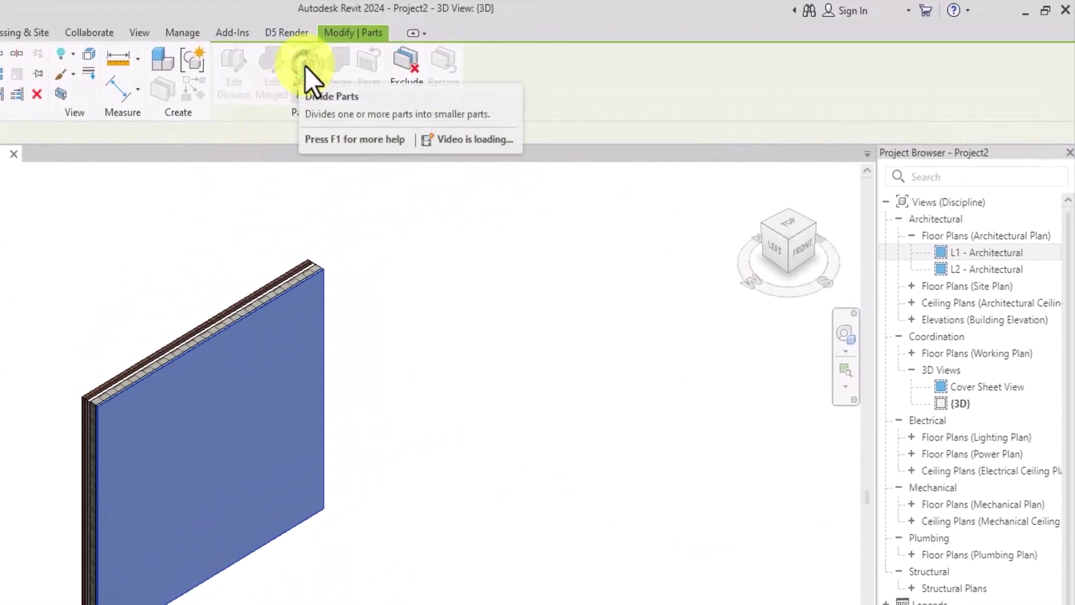
Step: Begin dividing the selected part, viewed from the front, with the wall face as sketch plane
{"action": "left_click", "coordinate": [305, 66]}
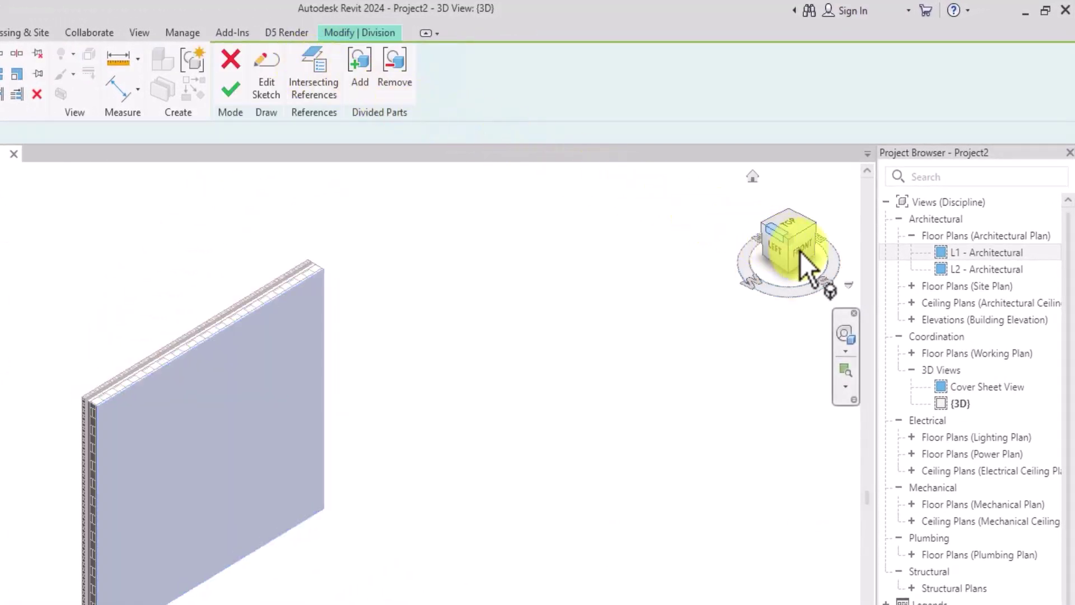
{"action": "left_click", "coordinate": [801, 250]}
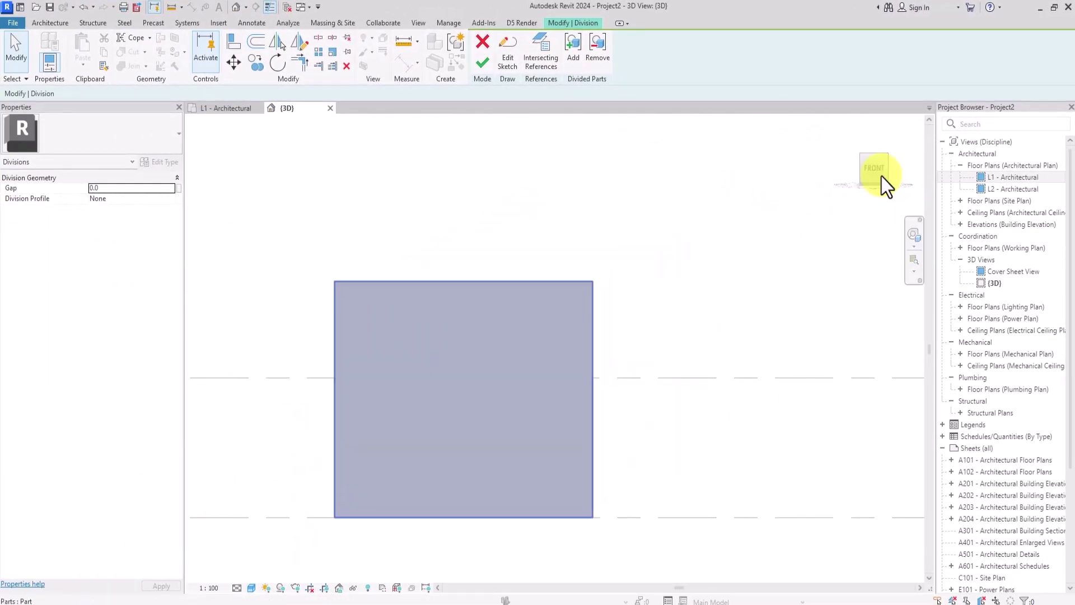
{"action": "left_click", "coordinate": [507, 56]}
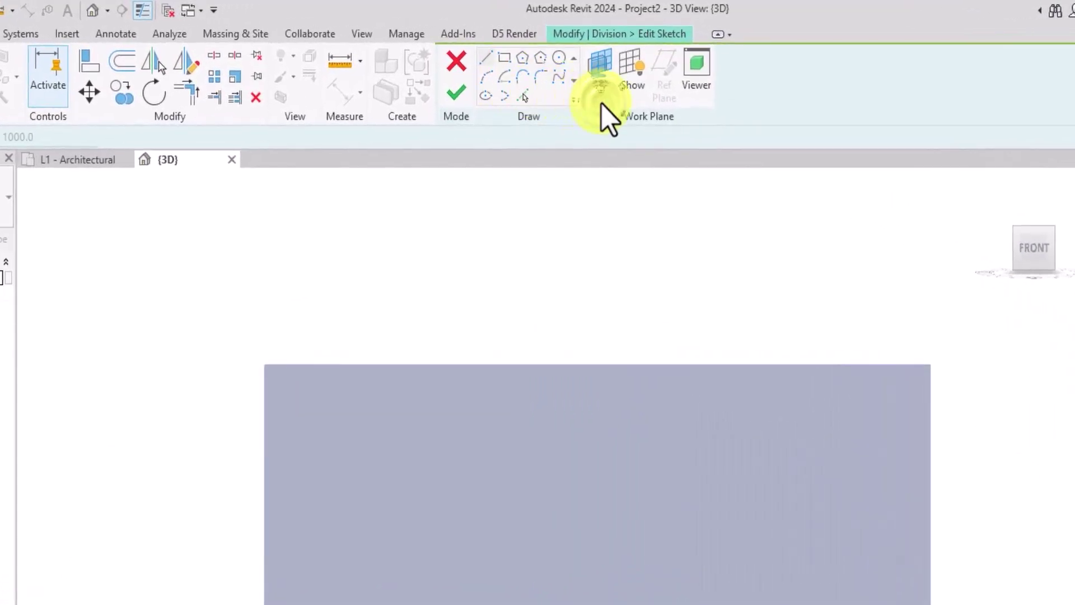
{"action": "left_click", "coordinate": [601, 103]}
{"action": "left_click", "coordinate": [615, 128]}
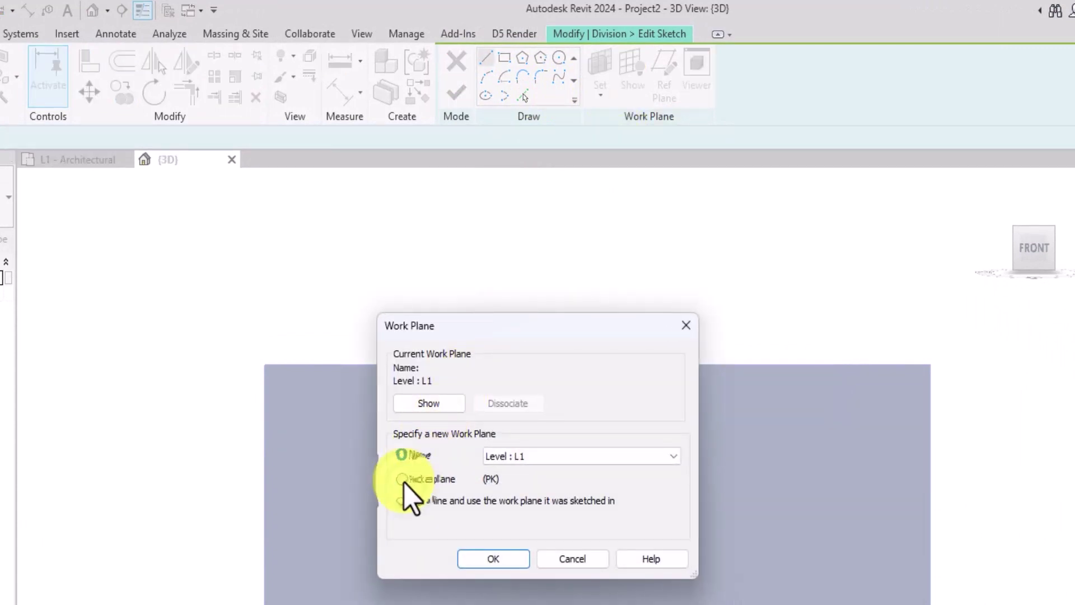
{"action": "left_click", "coordinate": [402, 479]}
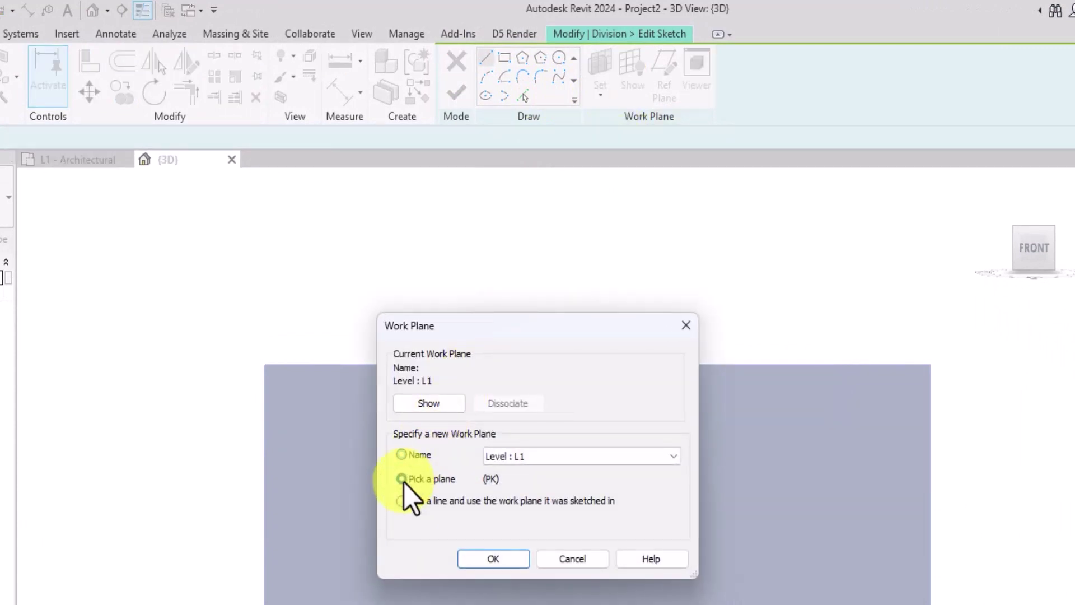
{"action": "left_click", "coordinate": [478, 558]}
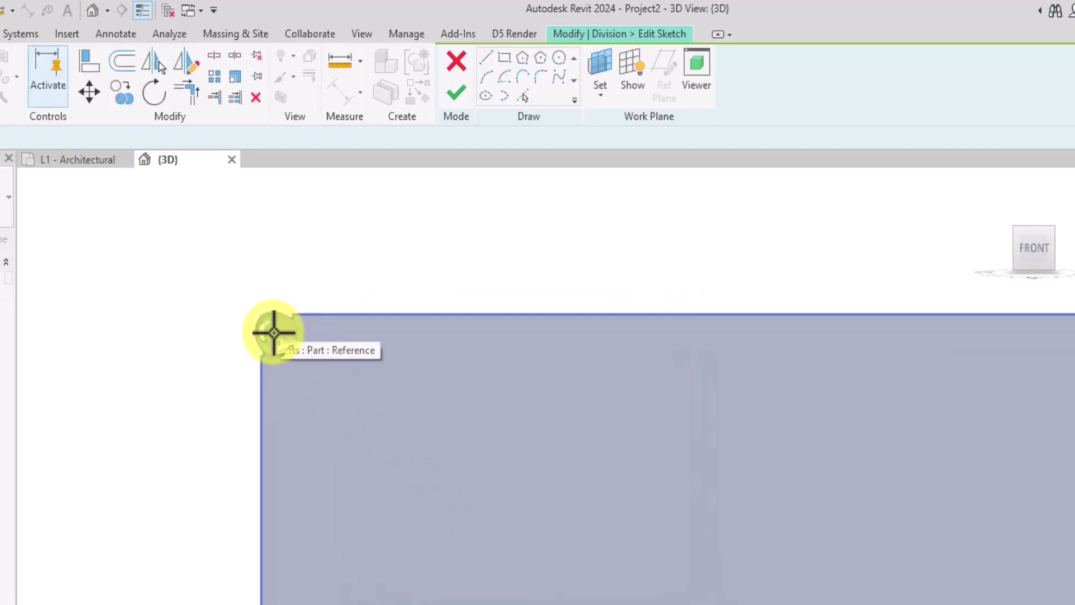
{"action": "left_click", "coordinate": [274, 333]}
{"action": "scroll", "coordinate": [290, 363], "scroll_direction": "down", "scroll_amount": 7}
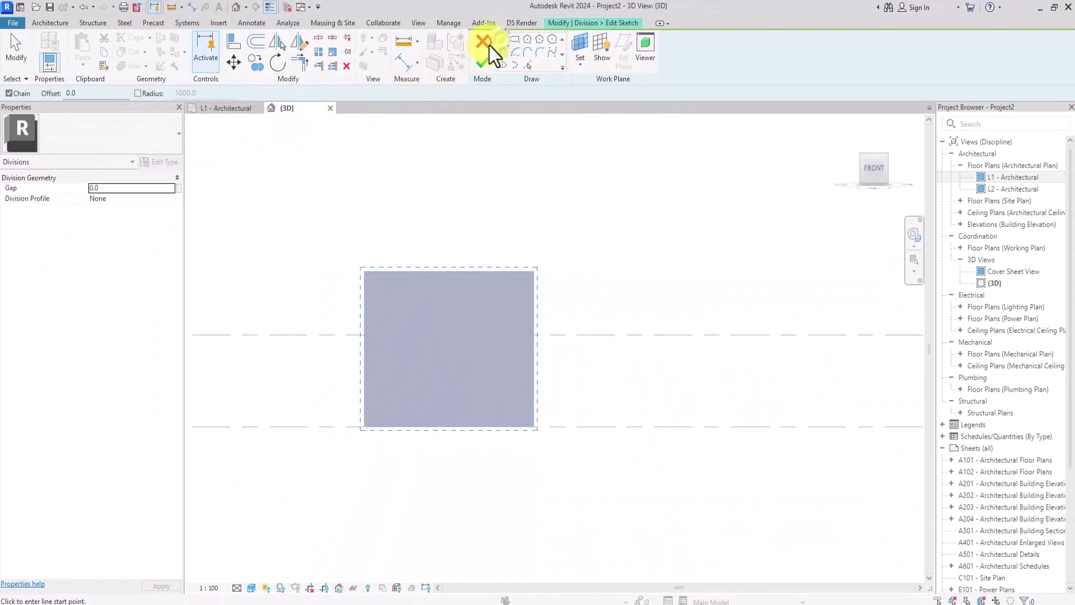
Step: Sketch a diagonal line across the wall face and finish the division sketch
{"action": "left_click", "coordinate": [501, 40]}
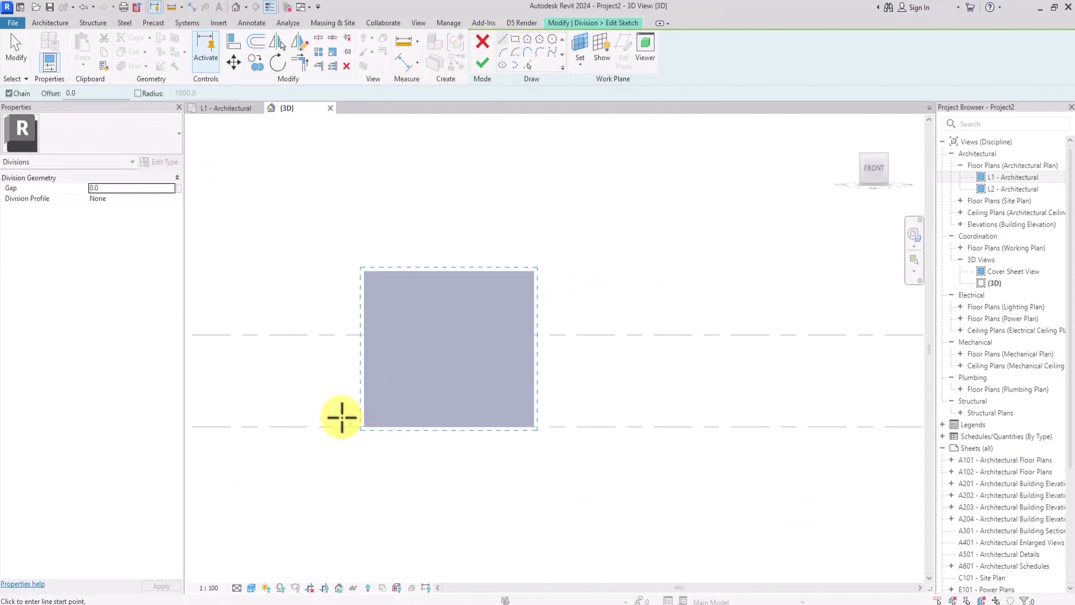
{"action": "left_click", "coordinate": [342, 417]}
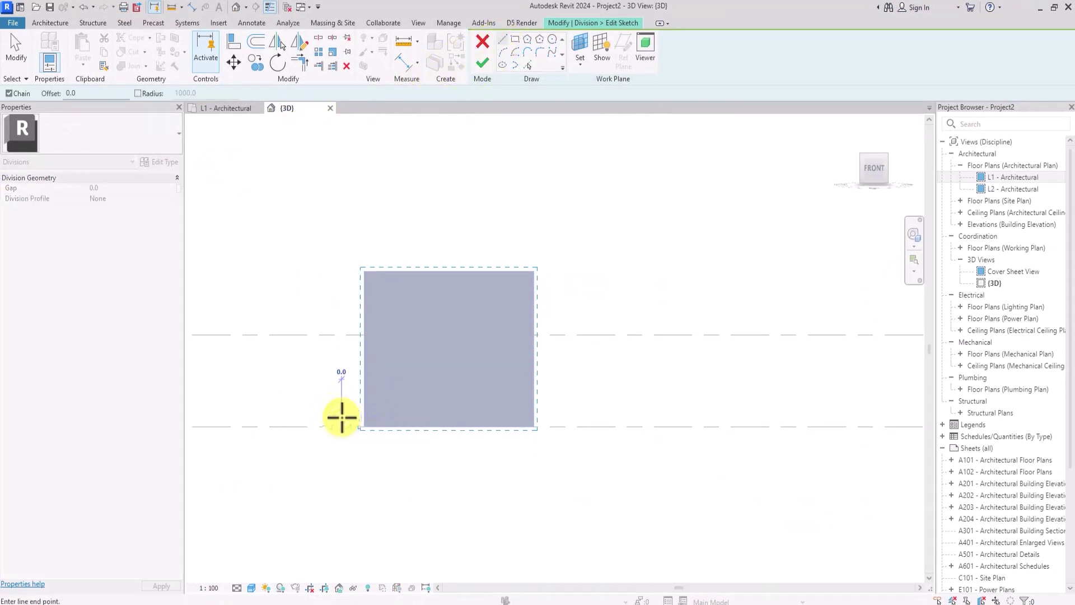
{"action": "left_click", "coordinate": [539, 236]}
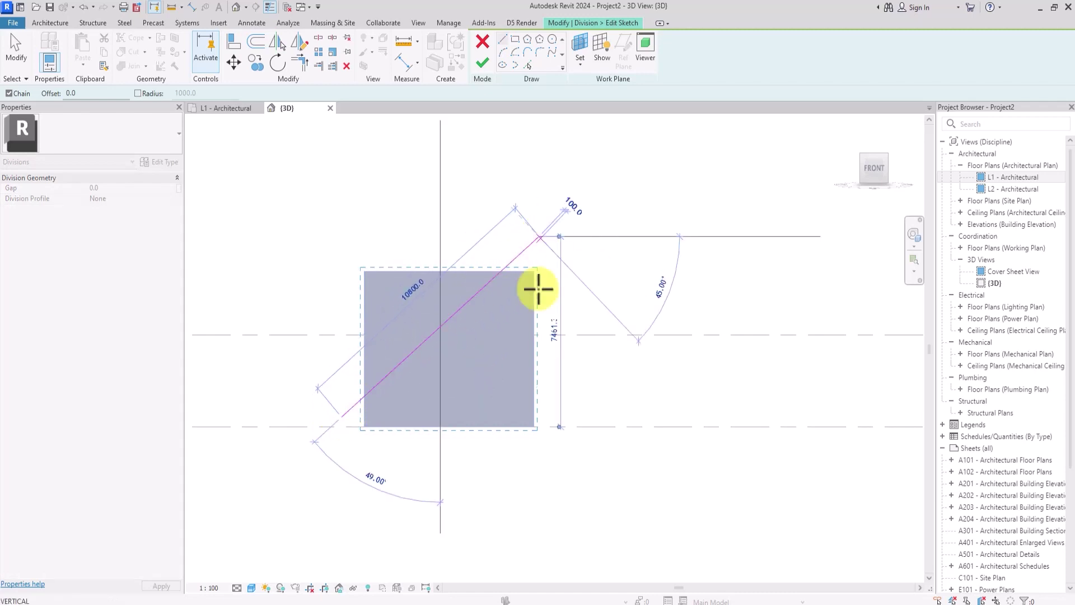
{"action": "left_click", "coordinate": [482, 63]}
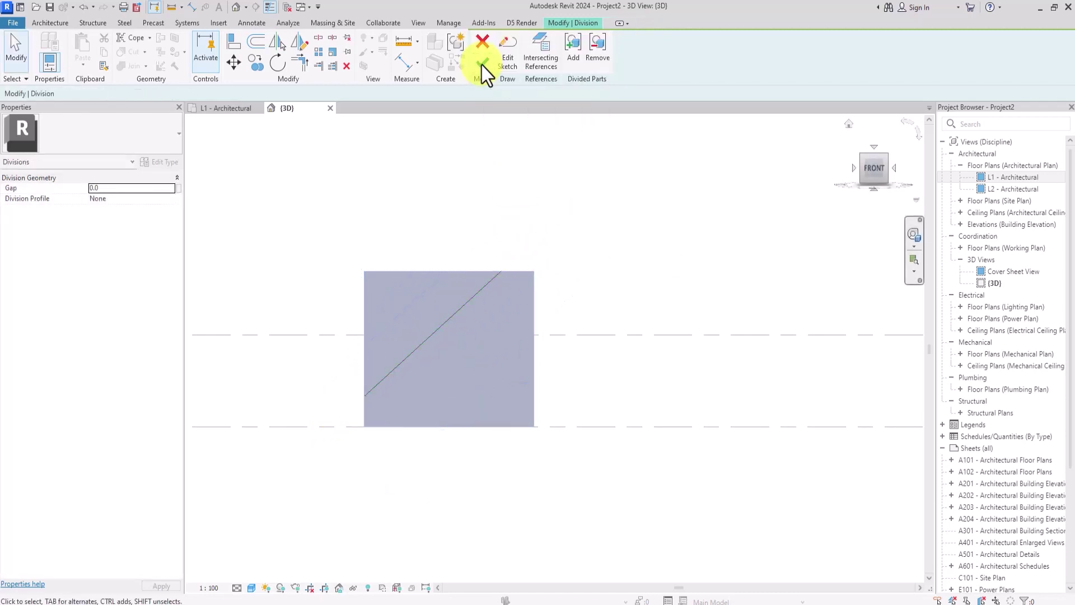
Step: Finish the division and exclude the triangular gypsum wall board piece
{"action": "left_click", "coordinate": [482, 65]}
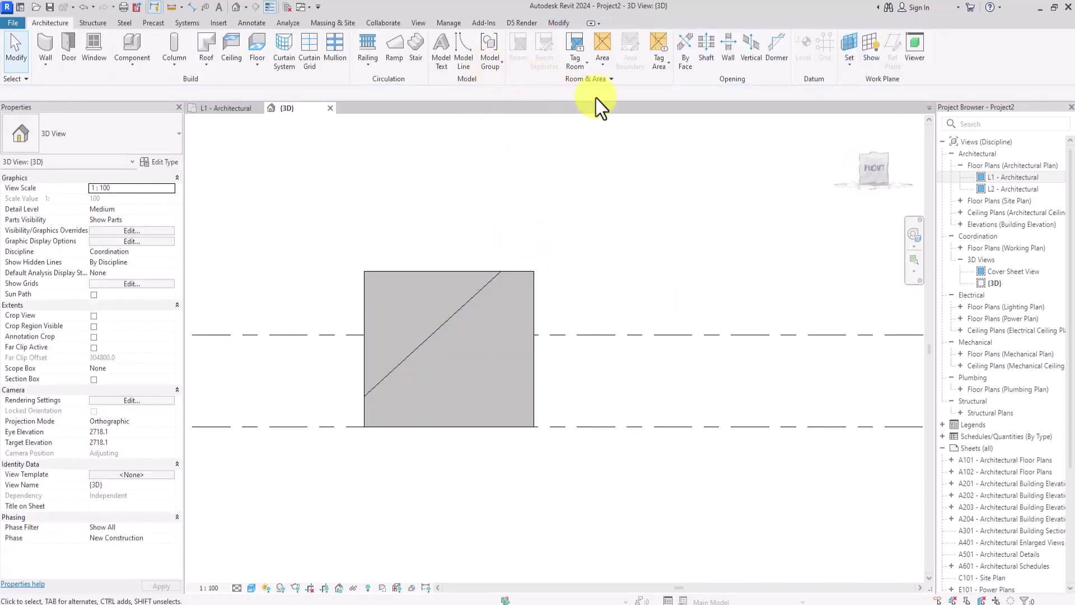
{"action": "left_click", "coordinate": [863, 171]}
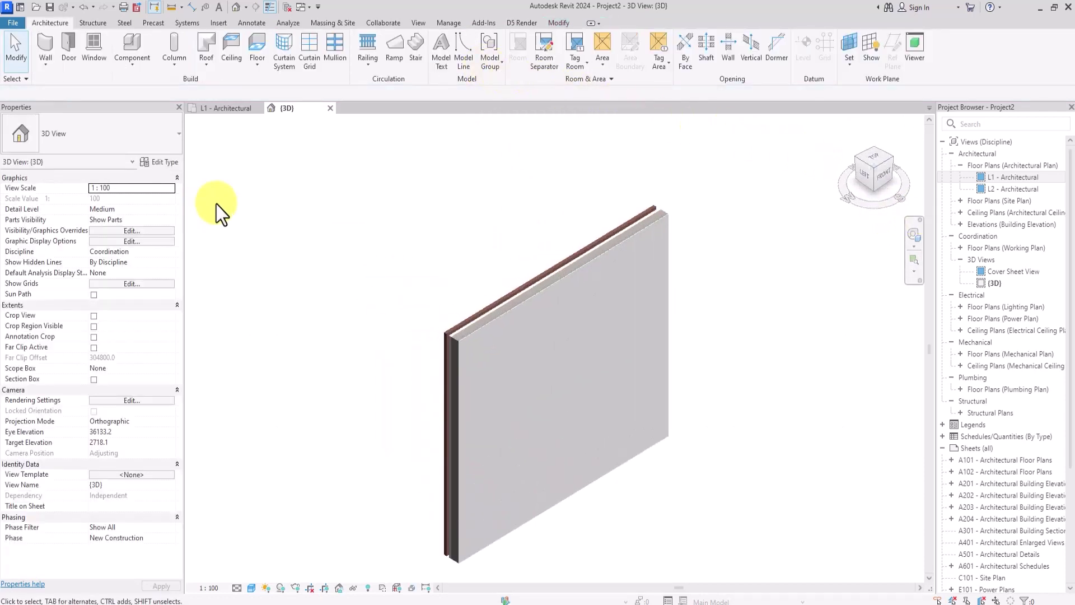
{"action": "scroll", "coordinate": [302, 280], "scroll_direction": "up", "scroll_amount": 4}
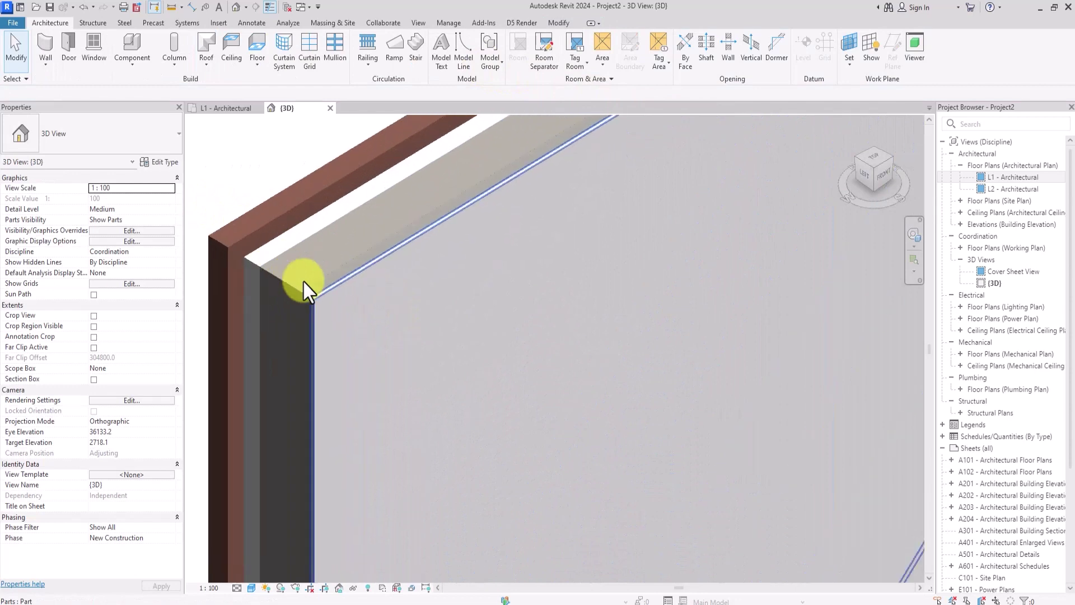
{"action": "scroll", "coordinate": [303, 280], "scroll_direction": "down", "scroll_amount": 3}
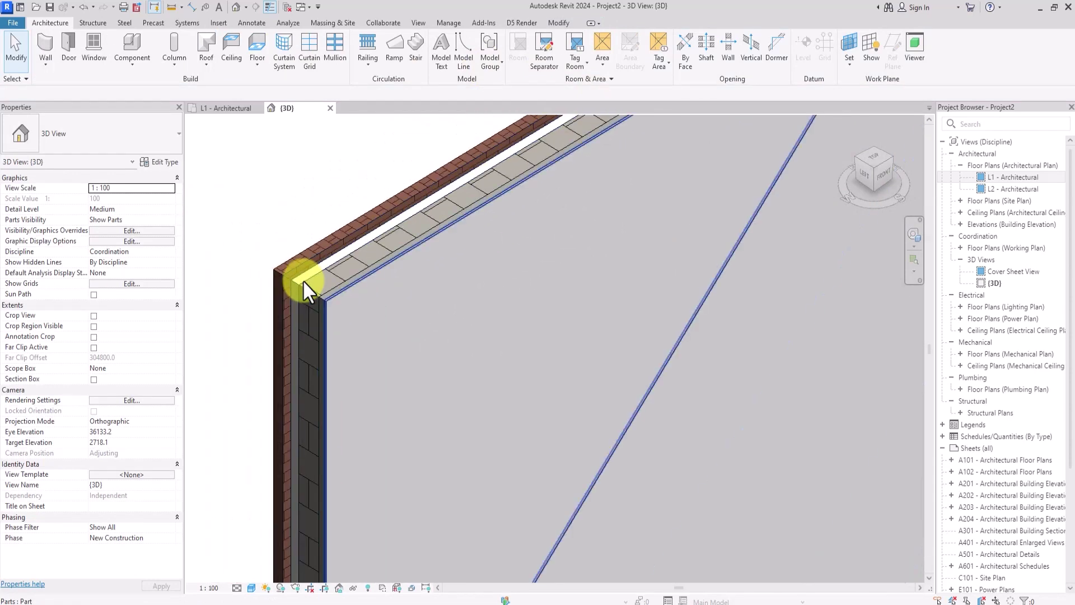
{"action": "scroll", "coordinate": [305, 283], "scroll_direction": "up", "scroll_amount": 5}
{"action": "left_click", "coordinate": [313, 291]}
{"action": "scroll", "coordinate": [314, 291], "scroll_direction": "down", "scroll_amount": 5}
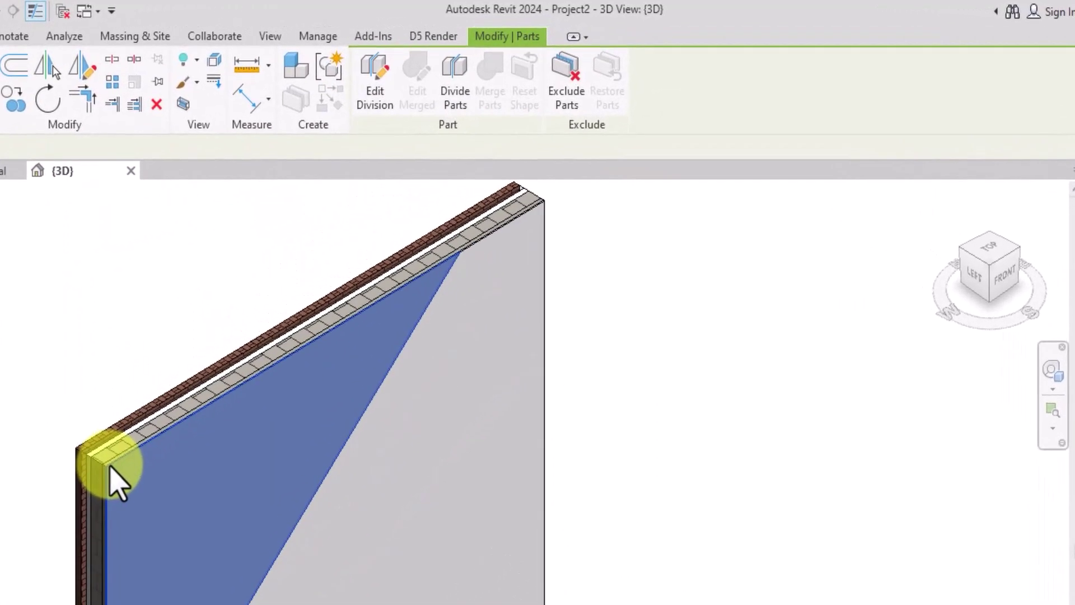
{"action": "left_click", "coordinate": [566, 92]}
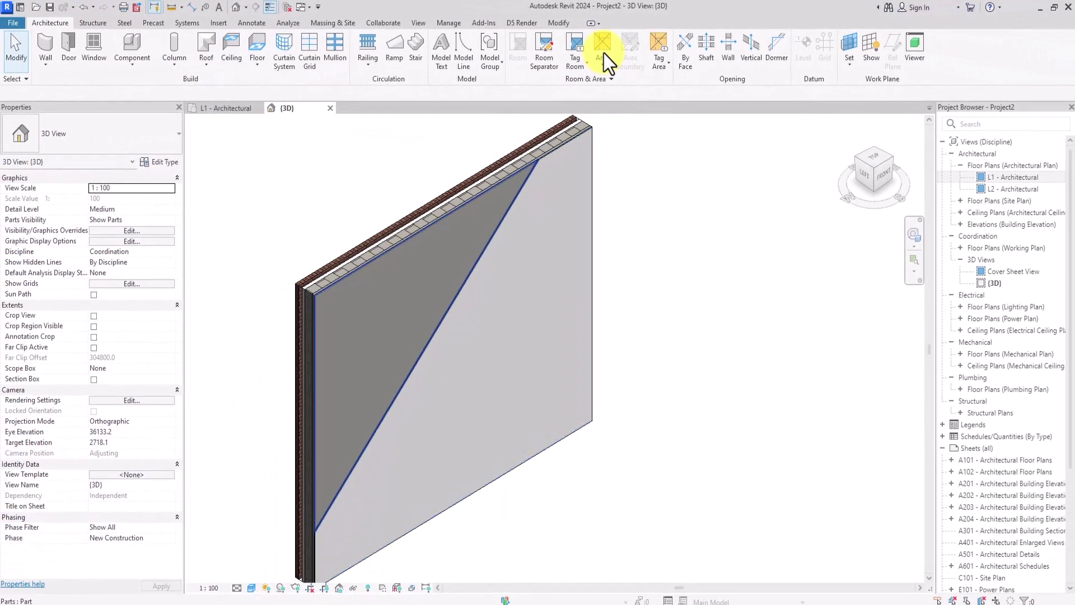
Step: Select the metal furring part now exposed behind it
{"action": "middle_click_drag", "start_coordinate": [518, 167], "coordinate": [518, 104]}
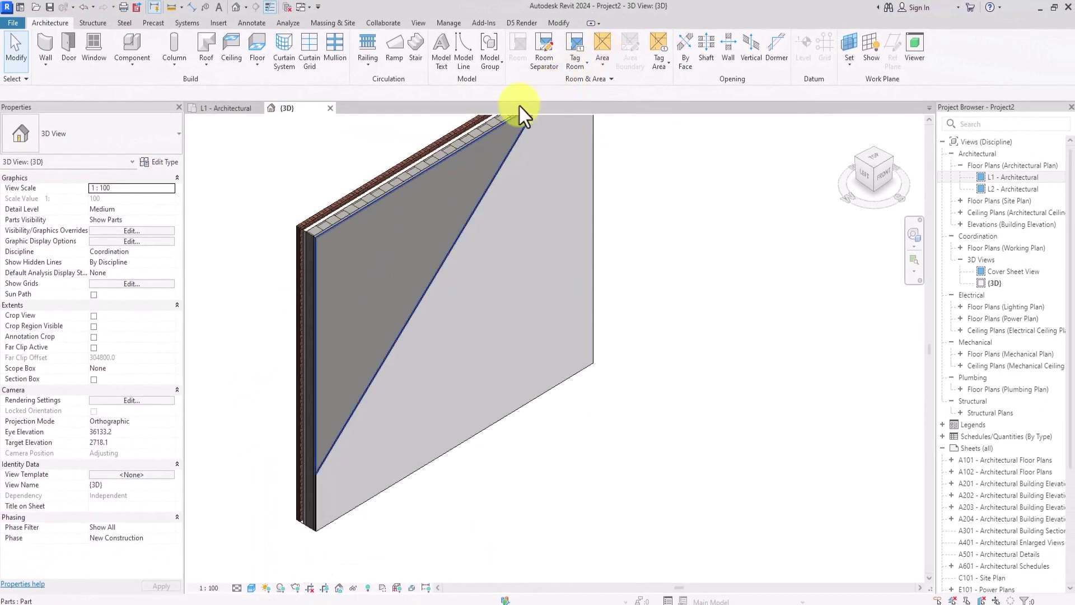
{"action": "scroll", "coordinate": [330, 223], "scroll_direction": "up", "scroll_amount": 5}
{"action": "scroll", "coordinate": [321, 227], "scroll_direction": "down", "scroll_amount": 2}
{"action": "left_click", "coordinate": [321, 226]}
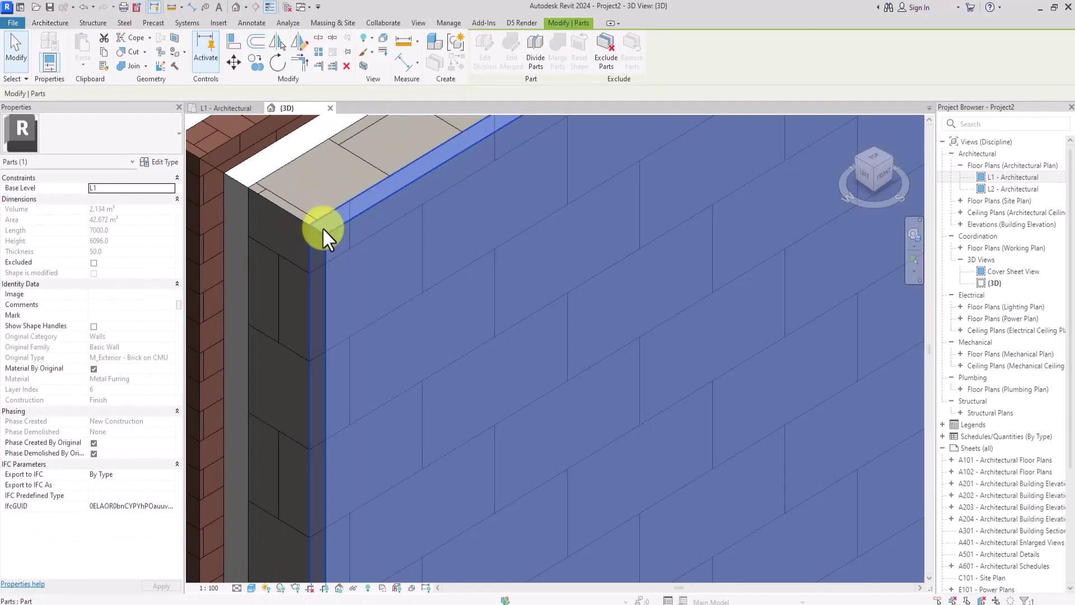
{"action": "scroll", "coordinate": [323, 227], "scroll_direction": "down", "scroll_amount": 3}
{"action": "scroll", "coordinate": [323, 227], "scroll_direction": "down", "scroll_amount": 2}
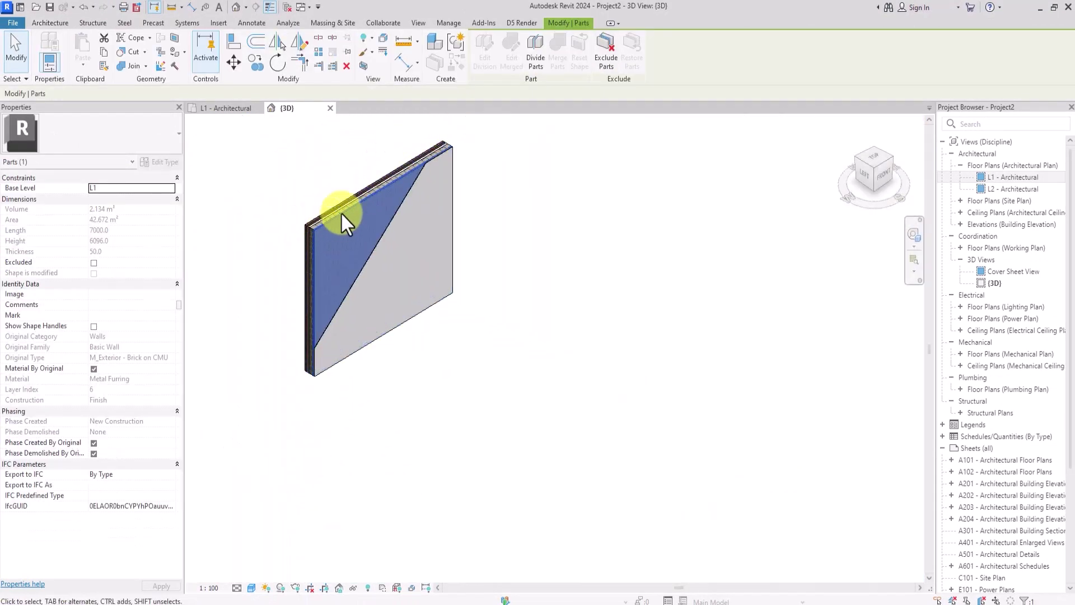
Step: Begin dividing the metal furring part from the front view, with its face as sketch plane
{"action": "left_click", "coordinate": [537, 52]}
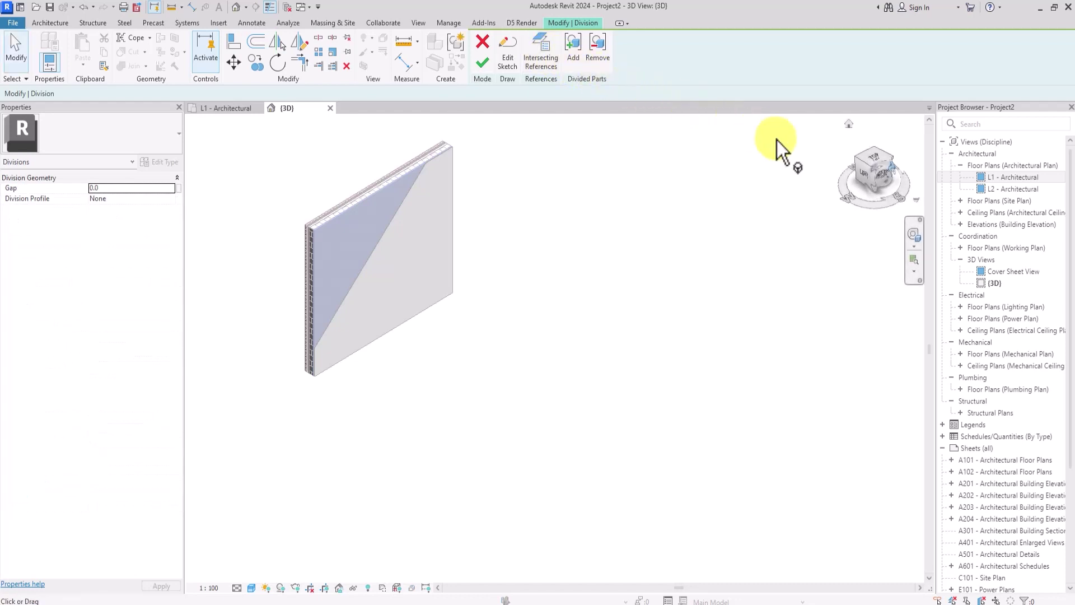
{"action": "left_click", "coordinate": [884, 180]}
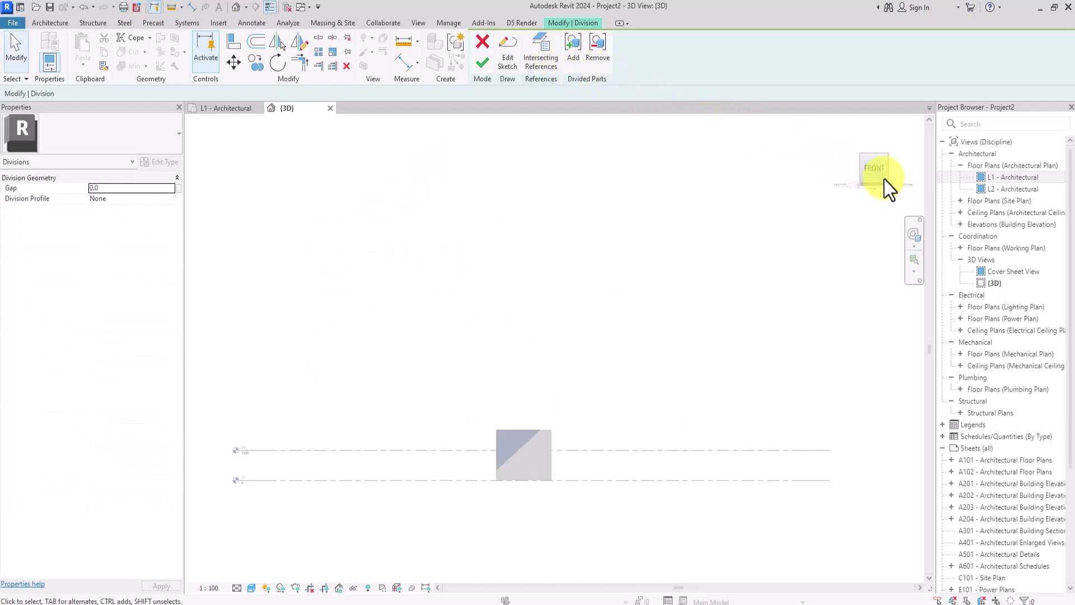
{"action": "left_click", "coordinate": [503, 61]}
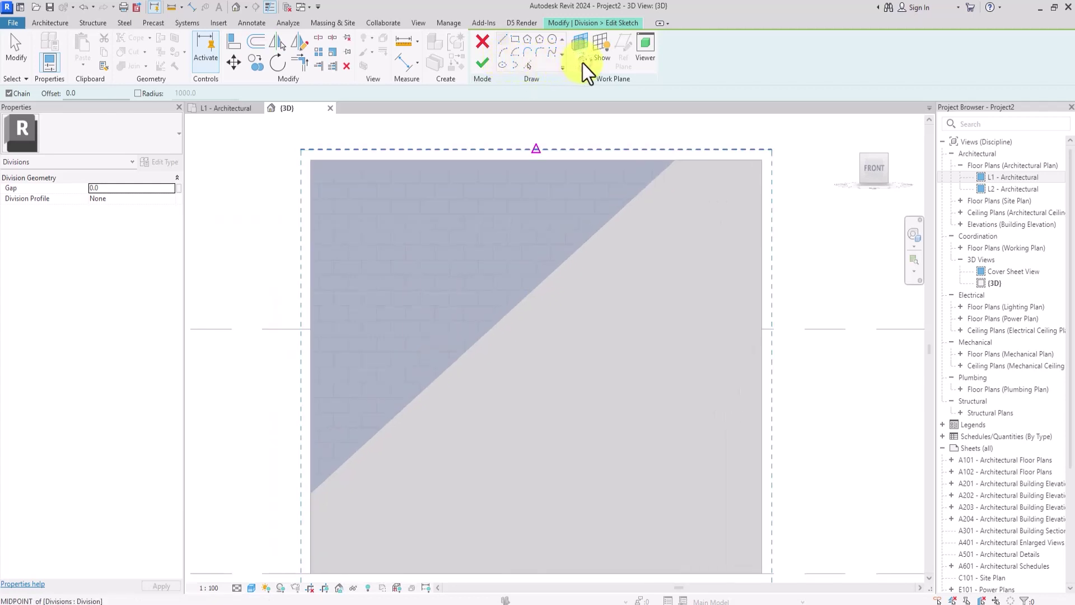
{"action": "left_click", "coordinate": [582, 65]}
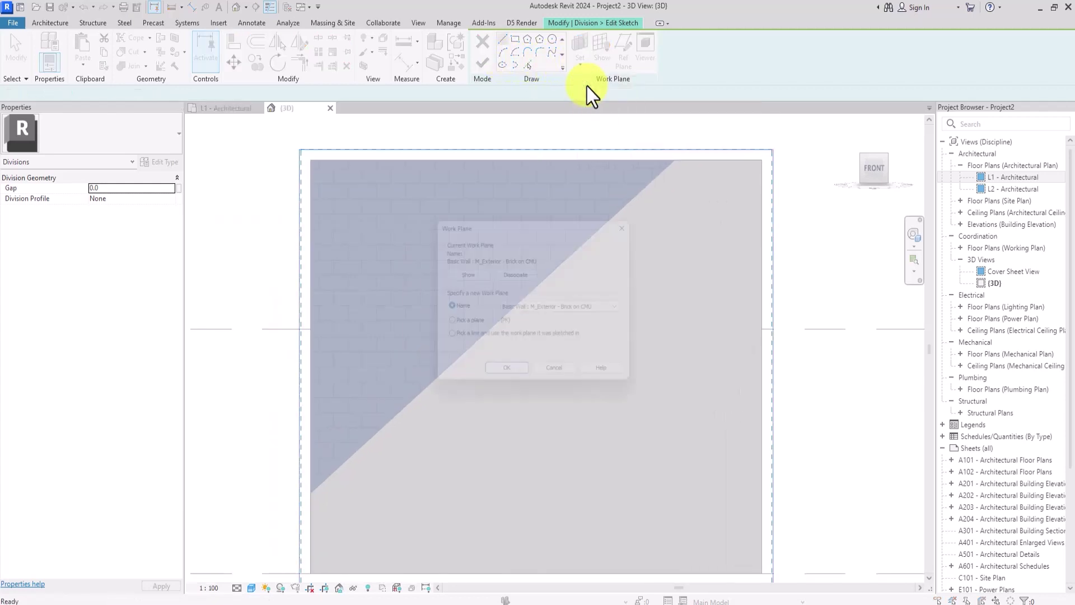
{"action": "left_click", "coordinate": [462, 324]}
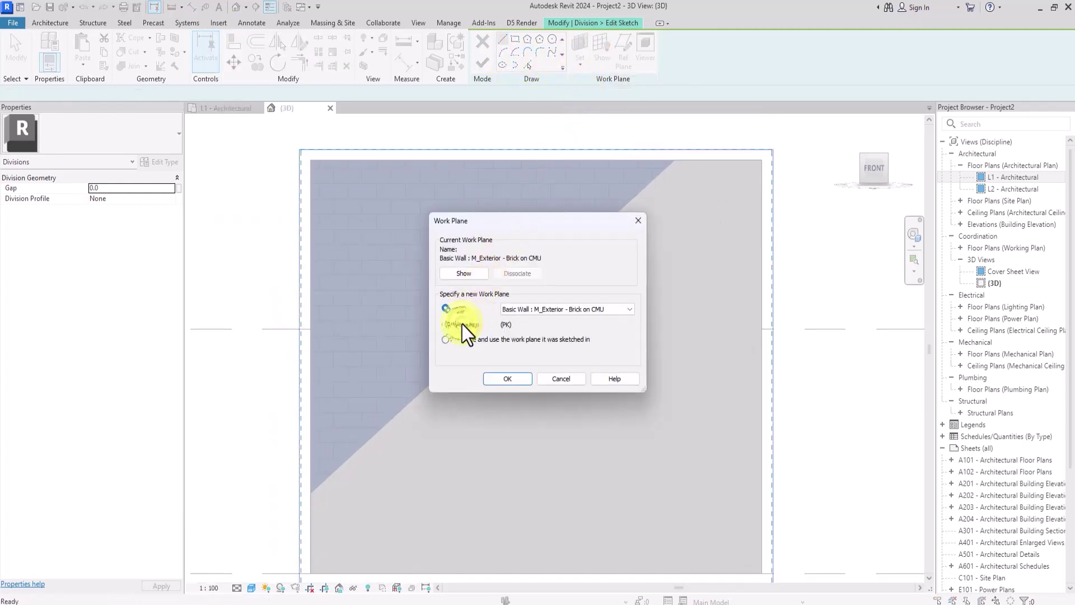
{"action": "left_click", "coordinate": [493, 380]}
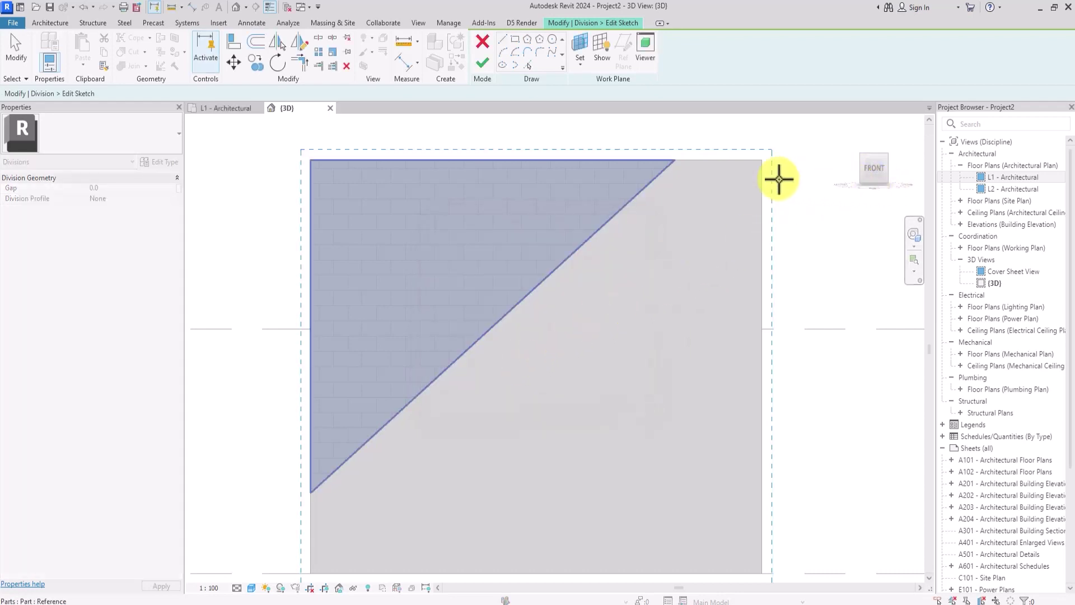
{"action": "scroll", "coordinate": [333, 146], "scroll_direction": "up", "scroll_amount": 5}
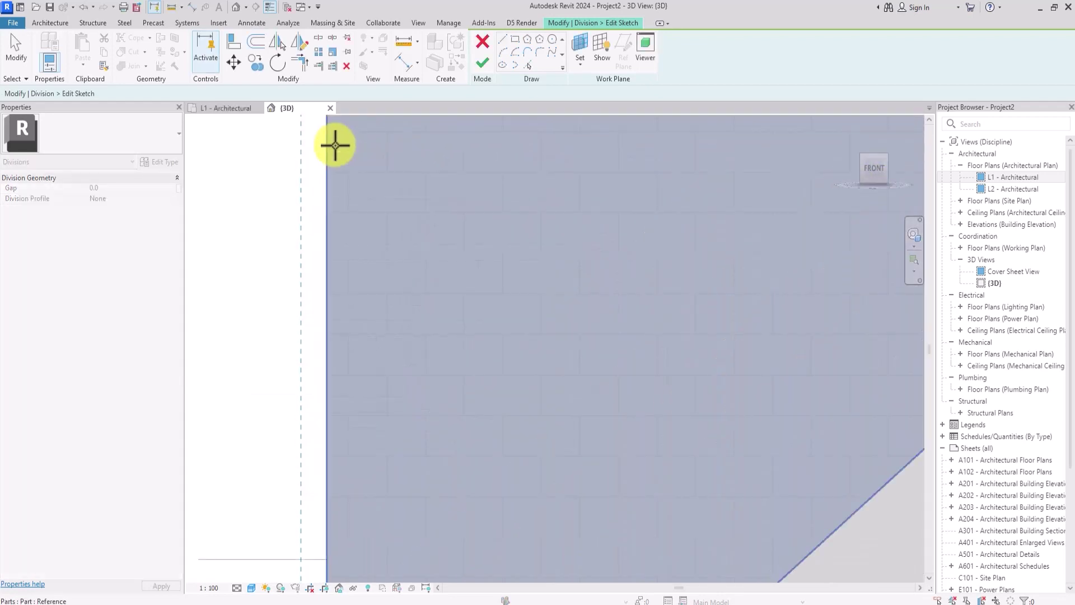
{"action": "left_click", "coordinate": [335, 147]}
{"action": "scroll", "coordinate": [335, 146], "scroll_direction": "down", "scroll_amount": 5}
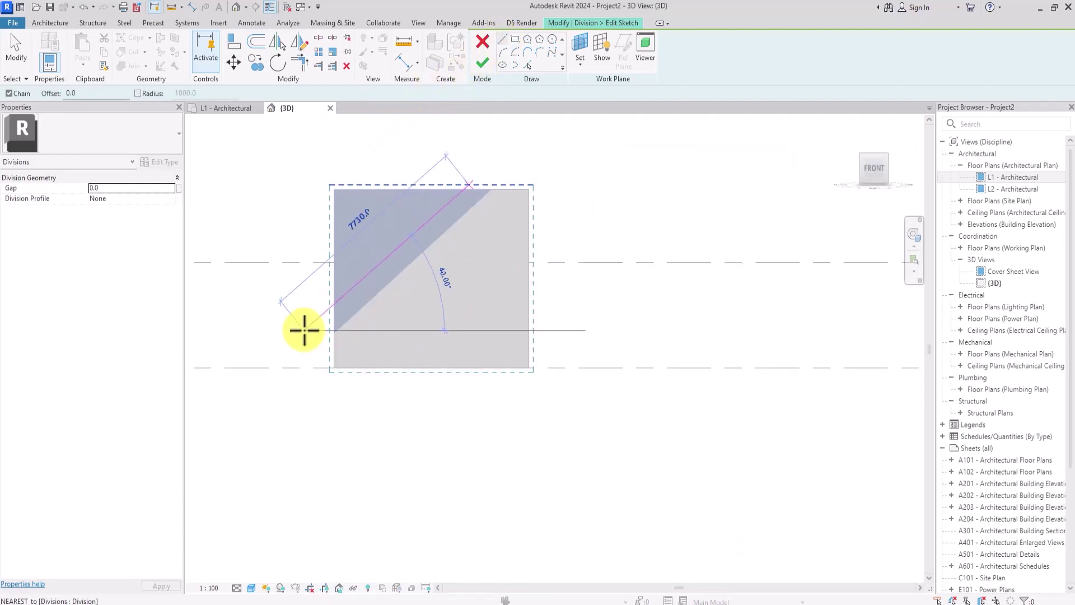
Step: Draw a second diagonal line parallel to the first cut and finish the division
{"action": "left_click", "coordinate": [512, 146]}
{"action": "key", "text": "Escape"}
{"action": "key", "text": "Escape"}
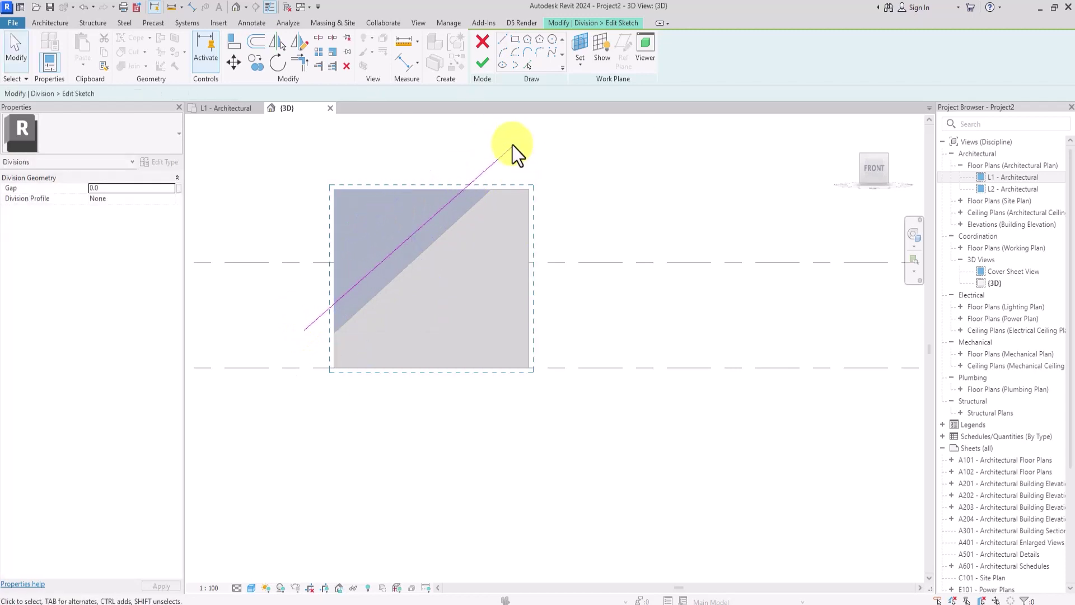
{"action": "left_click", "coordinate": [483, 64]}
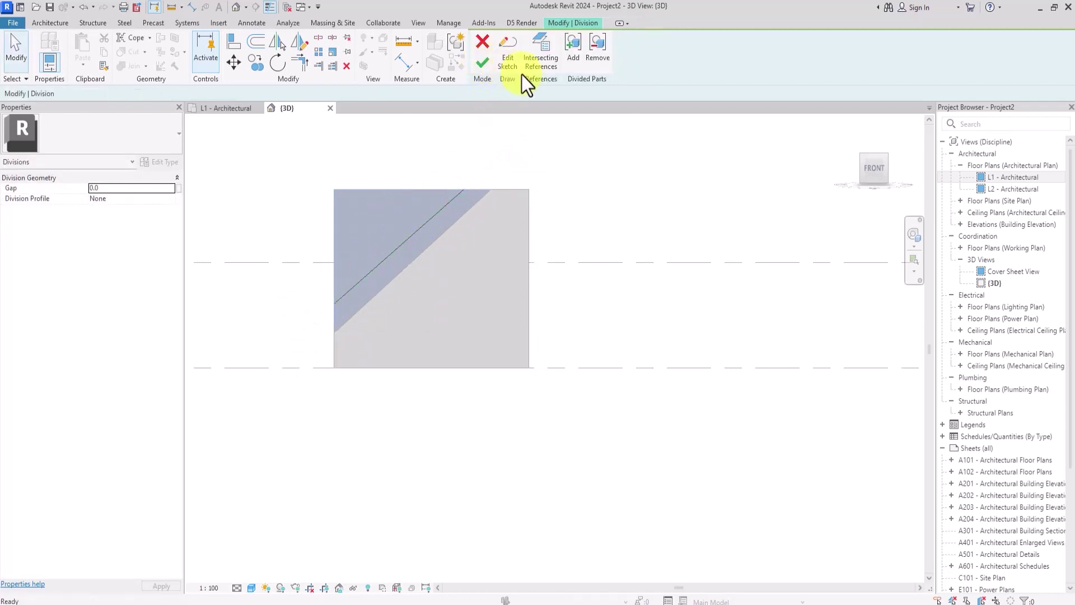
{"action": "left_click", "coordinate": [878, 187]}
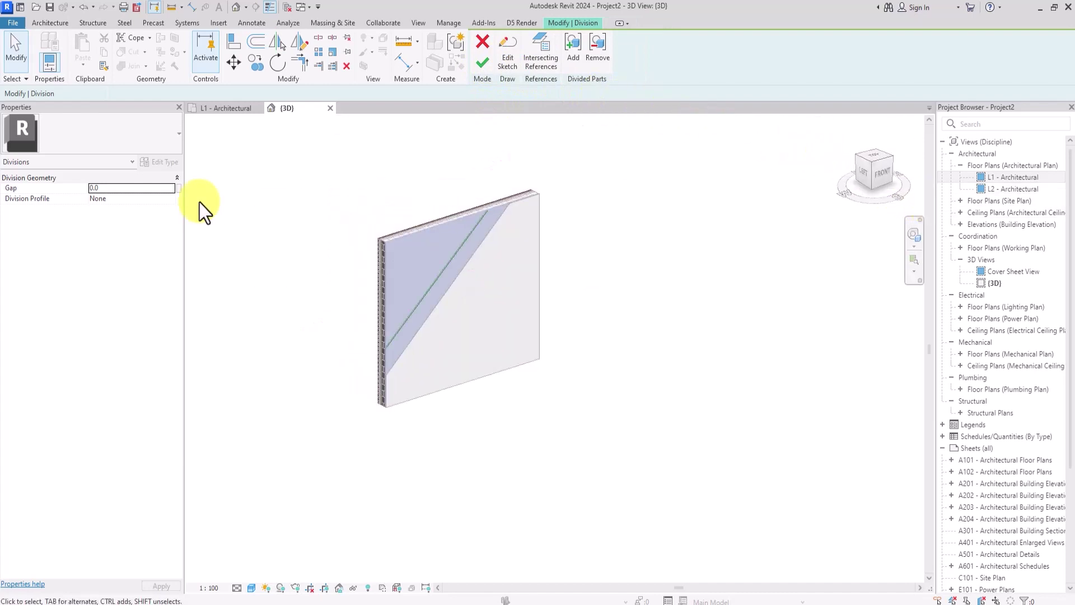
{"action": "left_click", "coordinate": [483, 64]}
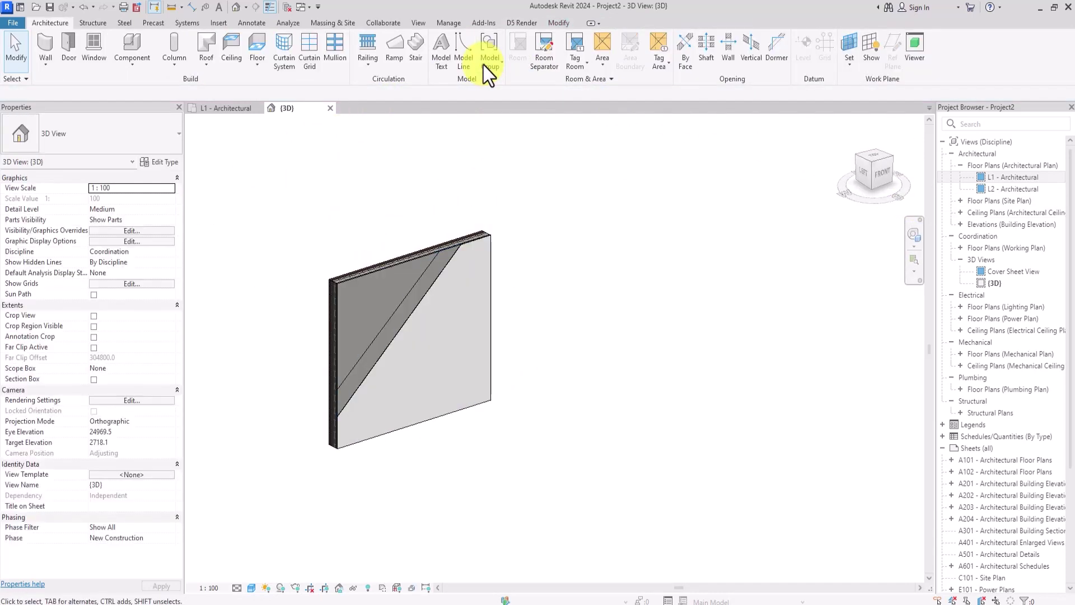
Step: Exclude the triangular metal furring part to expose the concrete masonry
{"action": "scroll", "coordinate": [407, 151], "scroll_direction": "up", "scroll_amount": 5}
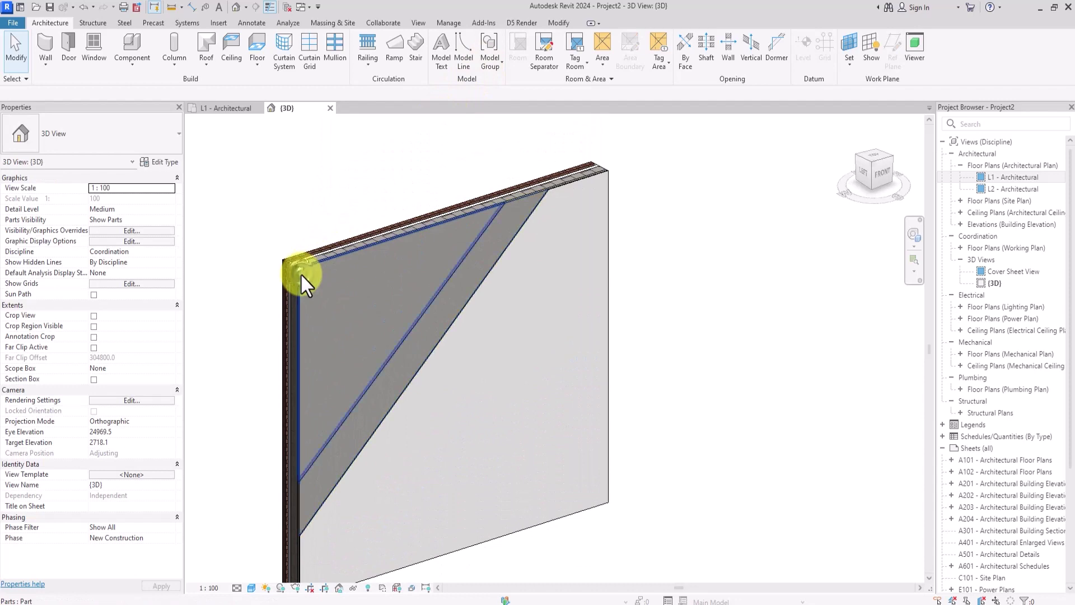
{"action": "left_click", "coordinate": [301, 274]}
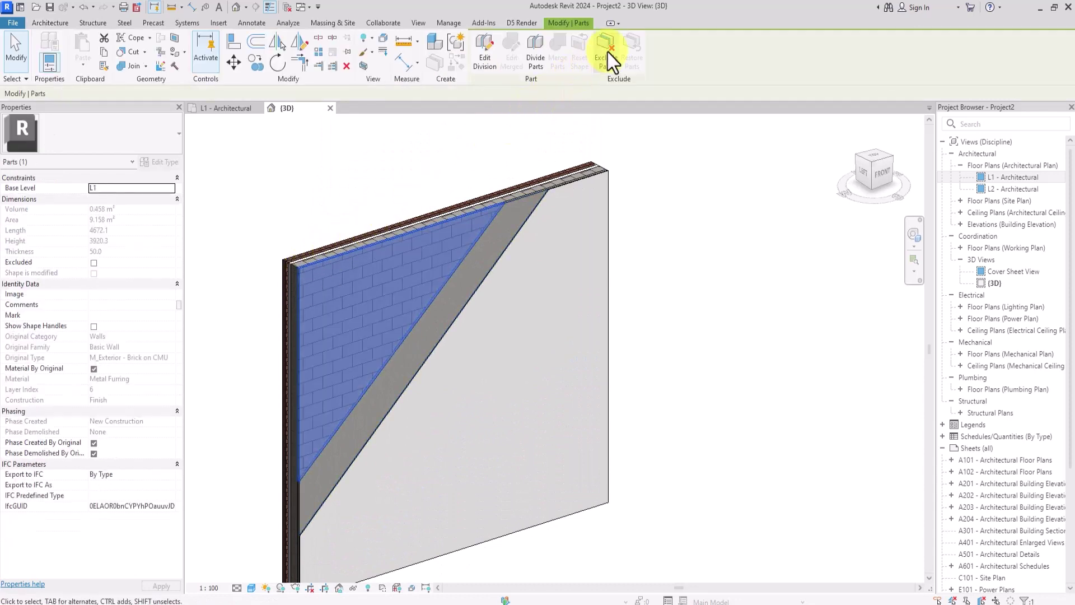
{"action": "left_click", "coordinate": [607, 52]}
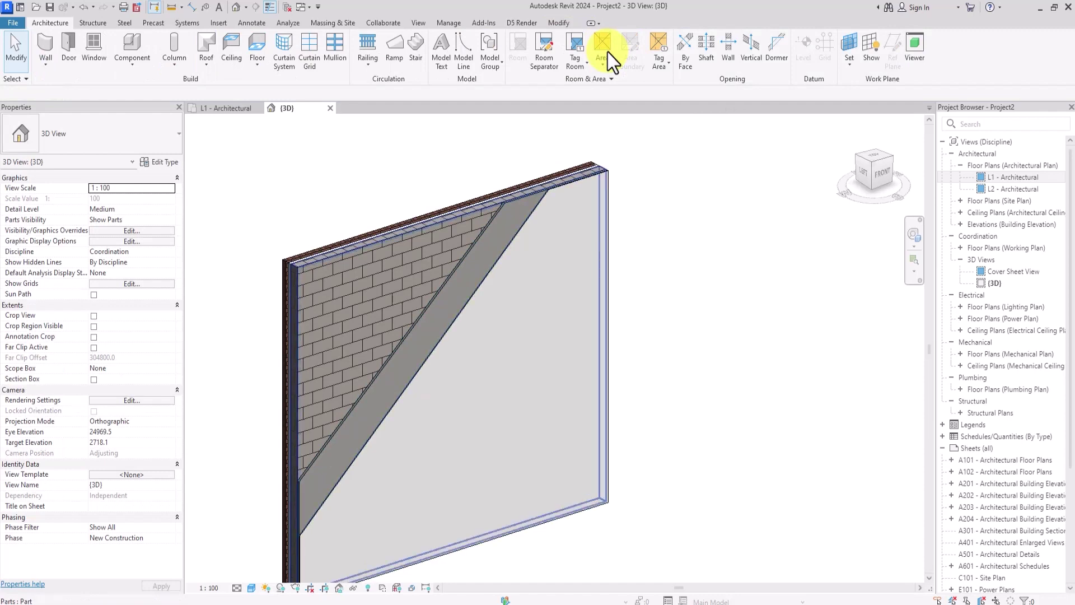
Step: Select the concrete masonry core part and begin dividing it
{"action": "scroll", "coordinate": [333, 305], "scroll_direction": "up", "scroll_amount": 3}
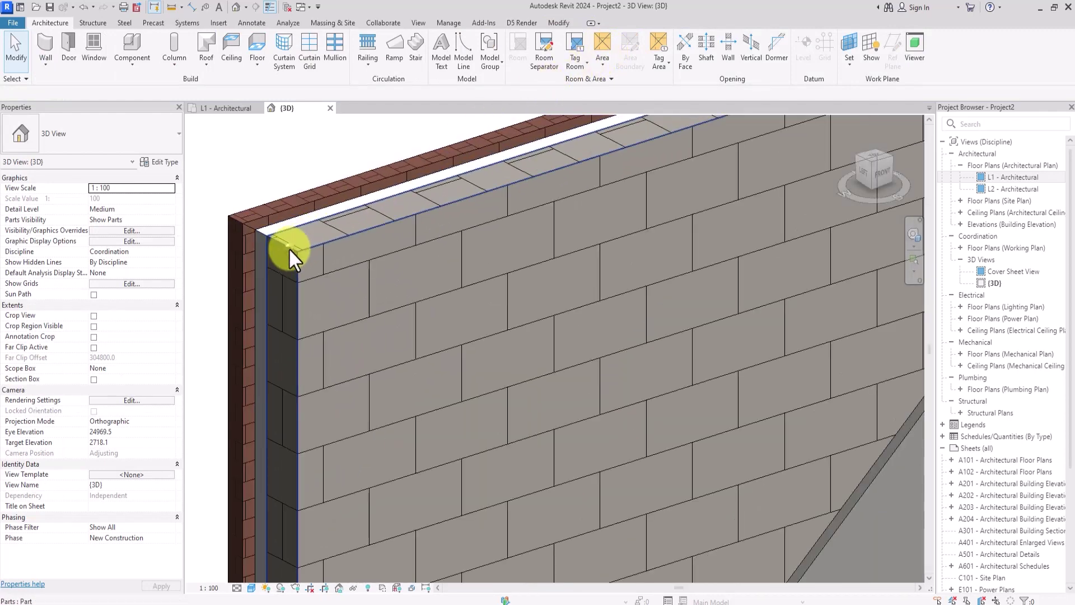
{"action": "left_click", "coordinate": [288, 247]}
{"action": "scroll", "coordinate": [288, 248], "scroll_direction": "down", "scroll_amount": 5}
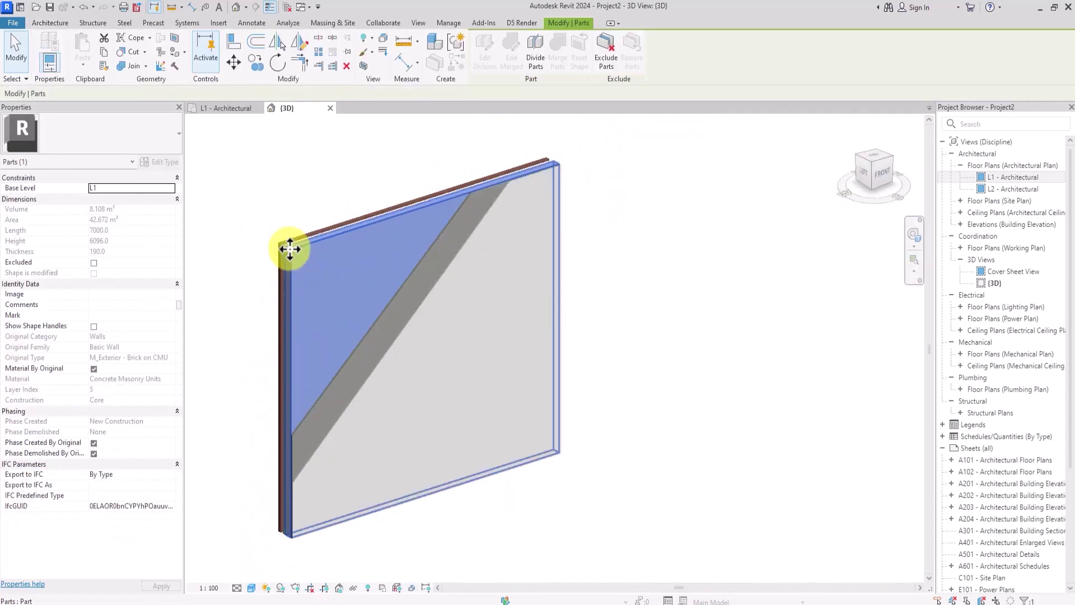
{"action": "left_click", "coordinate": [537, 56]}
Step: From the front view, set the division sketch's work plane to the wall face
{"action": "left_click", "coordinate": [882, 173]}
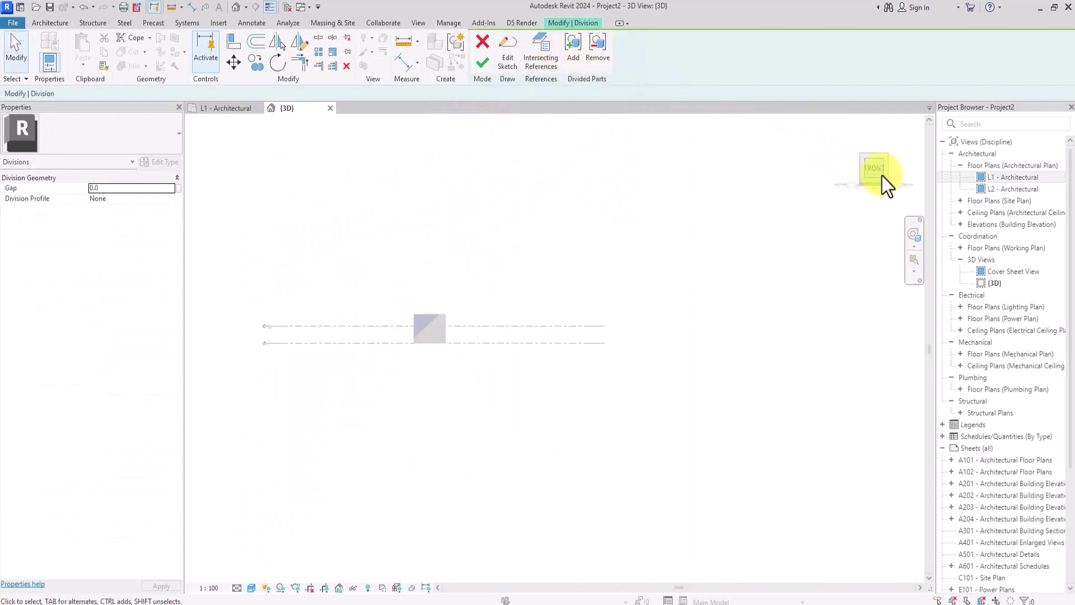
{"action": "left_click", "coordinate": [511, 59]}
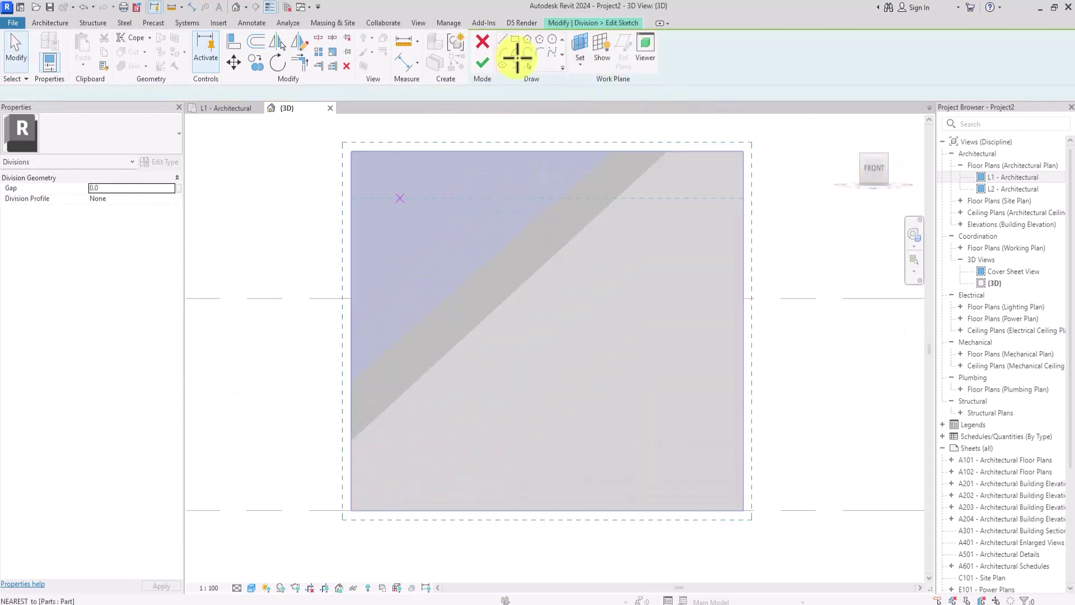
{"action": "left_click", "coordinate": [573, 69]}
{"action": "left_click", "coordinate": [586, 85]}
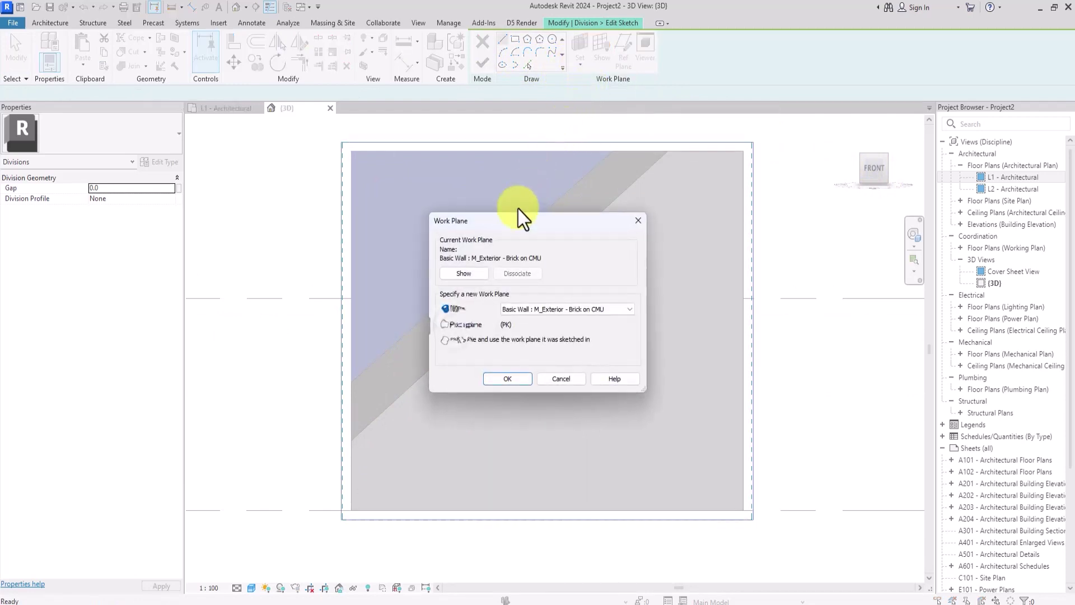
{"action": "left_click", "coordinate": [453, 328]}
{"action": "left_click", "coordinate": [505, 376]}
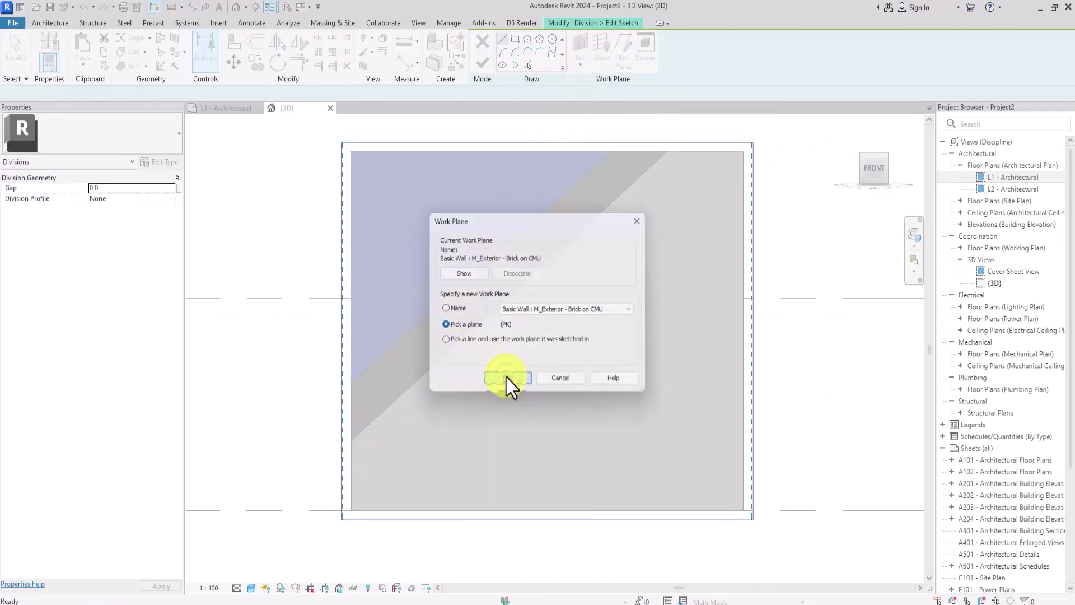
{"action": "left_click", "coordinate": [438, 249]}
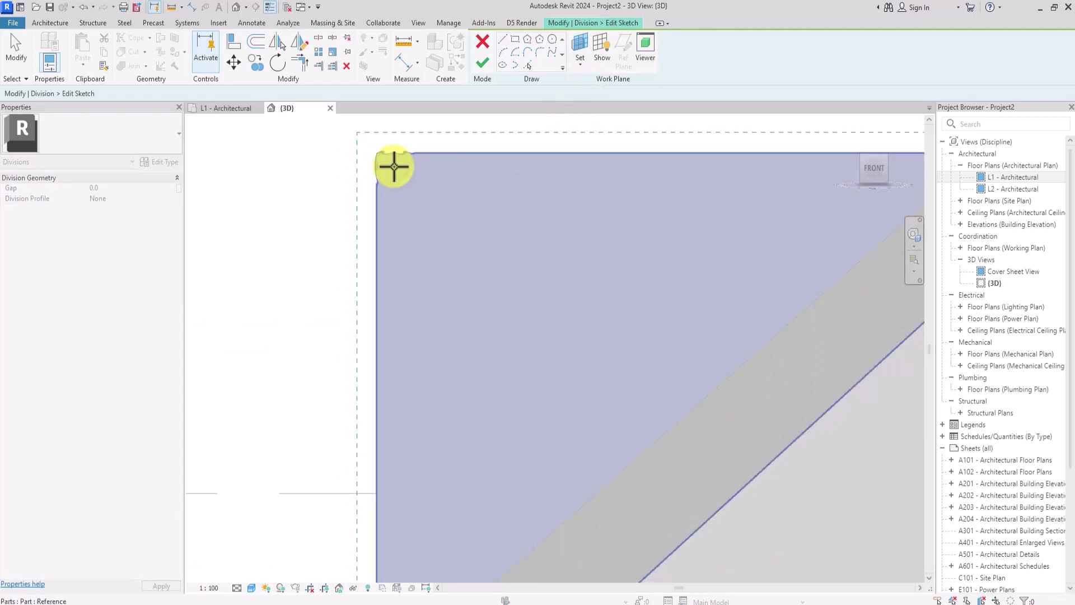
{"action": "left_click", "coordinate": [394, 166]}
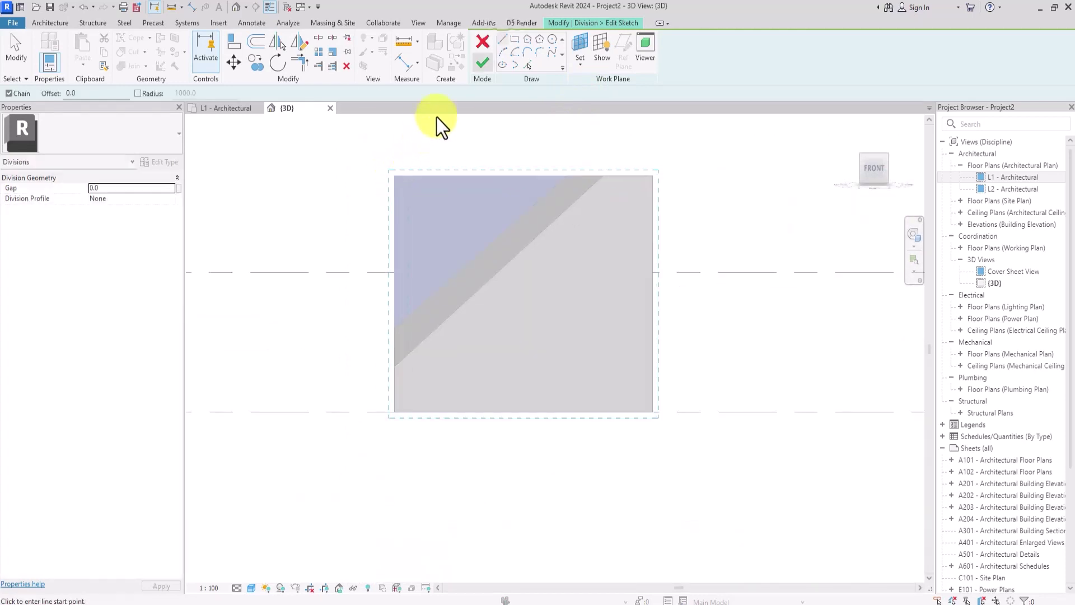
{"action": "key", "text": "Escape"}
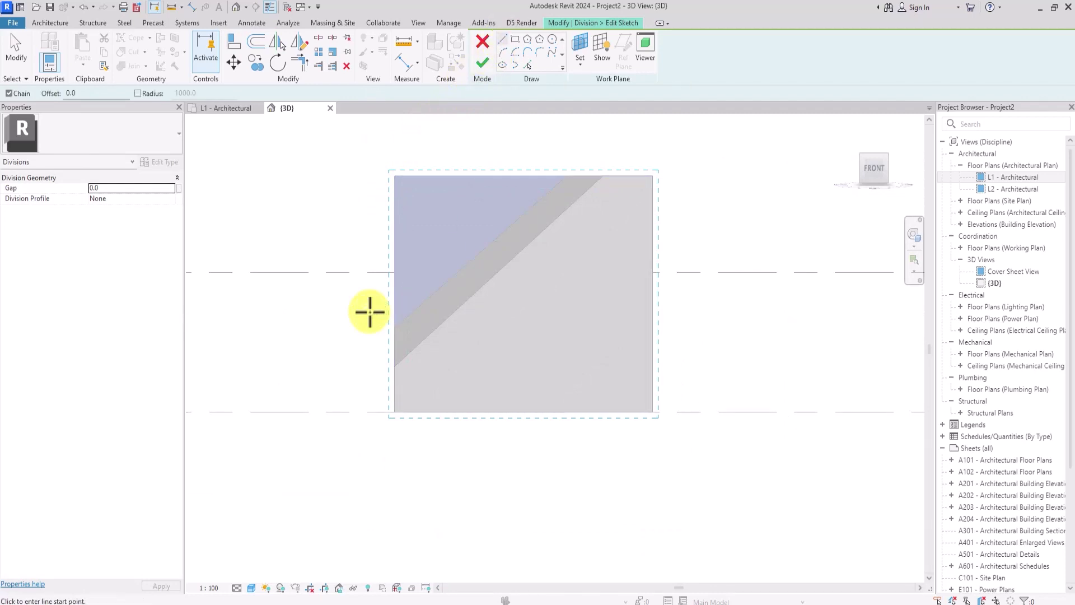
Step: Sketch a diagonal line parallel to earlier cuts and finish dividing the masonry part
{"action": "left_click", "coordinate": [370, 312]}
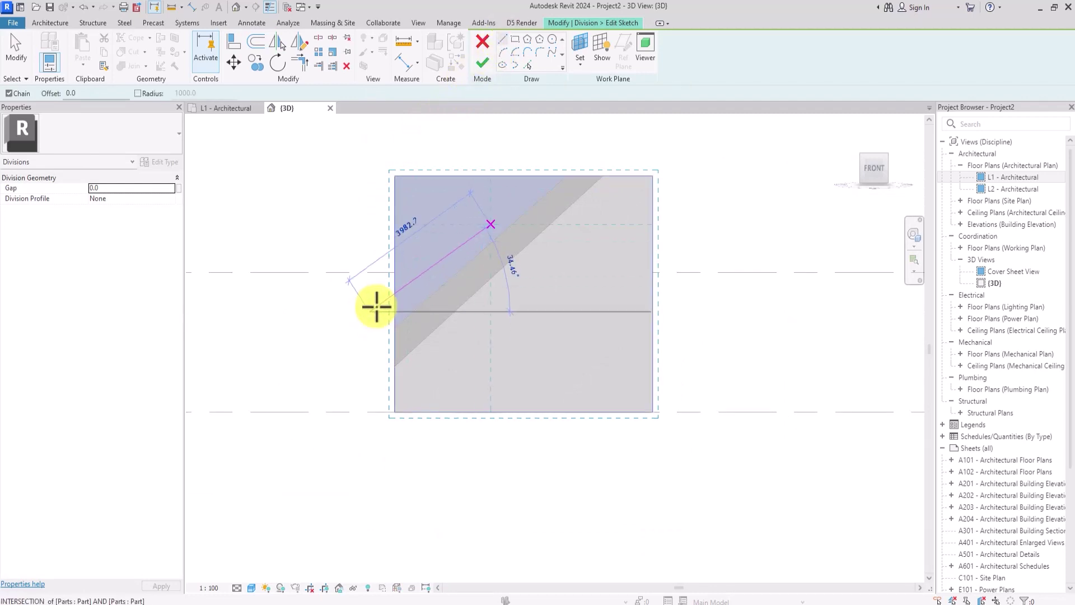
{"action": "left_click", "coordinate": [572, 137]}
{"action": "key", "text": "Escape"}
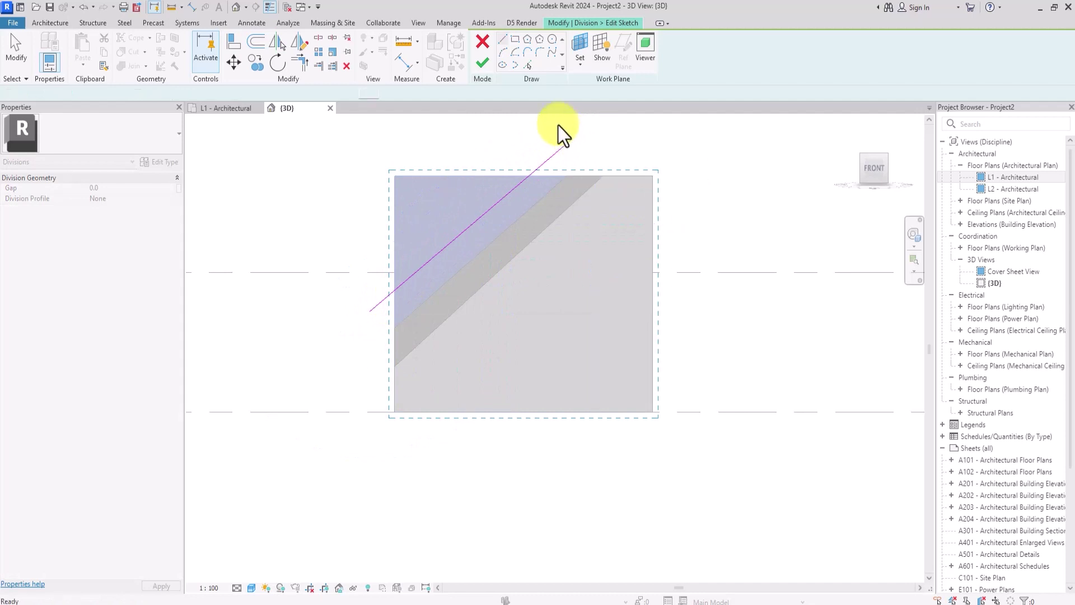
{"action": "key", "text": "Escape"}
{"action": "left_click", "coordinate": [484, 62]}
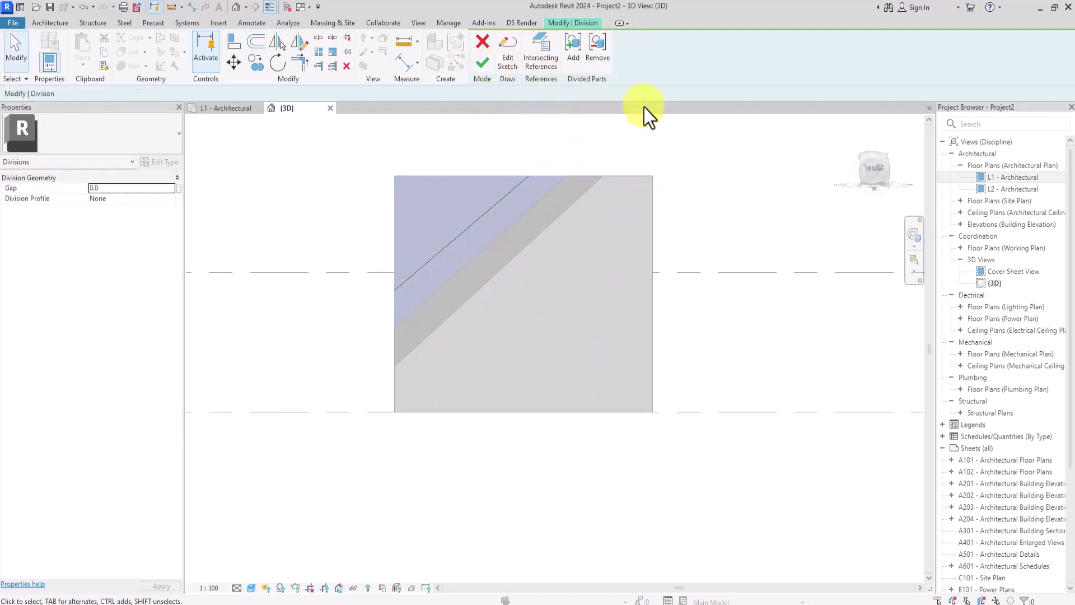
{"action": "left_click", "coordinate": [872, 173]}
{"action": "left_click", "coordinate": [482, 63]}
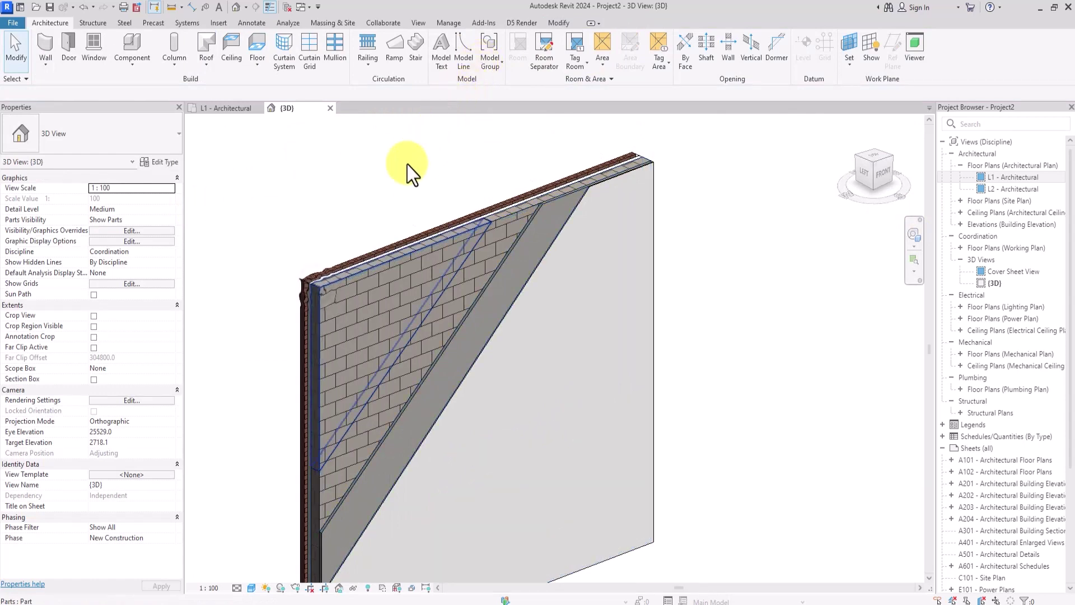
Step: Exclude the upper concrete masonry piece
{"action": "scroll", "coordinate": [316, 284], "scroll_direction": "up", "scroll_amount": 3}
{"action": "left_click", "coordinate": [315, 286]}
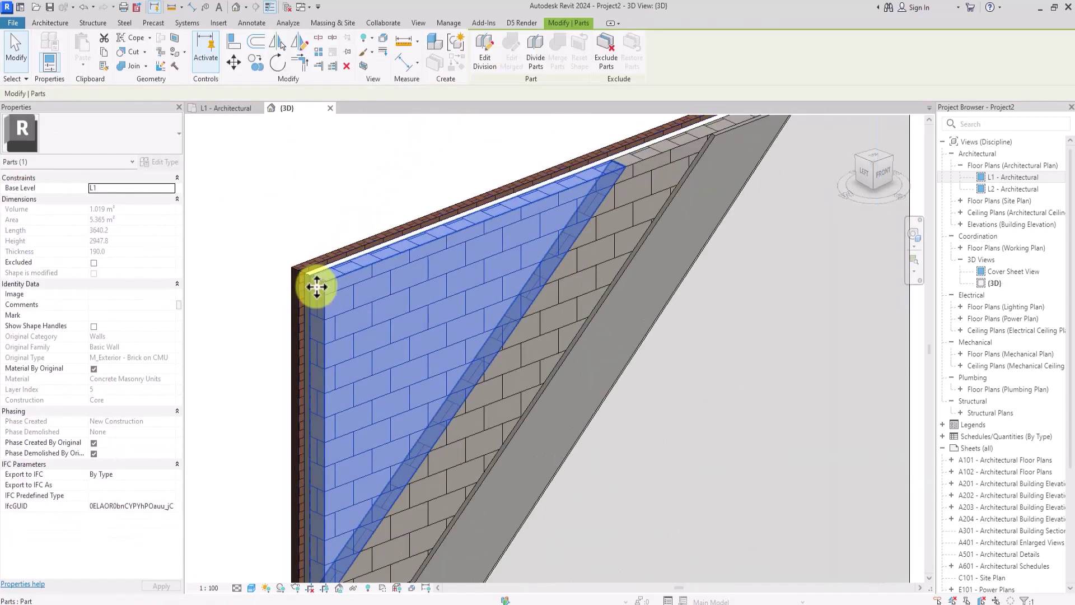
{"action": "left_click", "coordinate": [607, 51]}
{"action": "scroll", "coordinate": [607, 52], "scroll_direction": "down", "scroll_amount": 3}
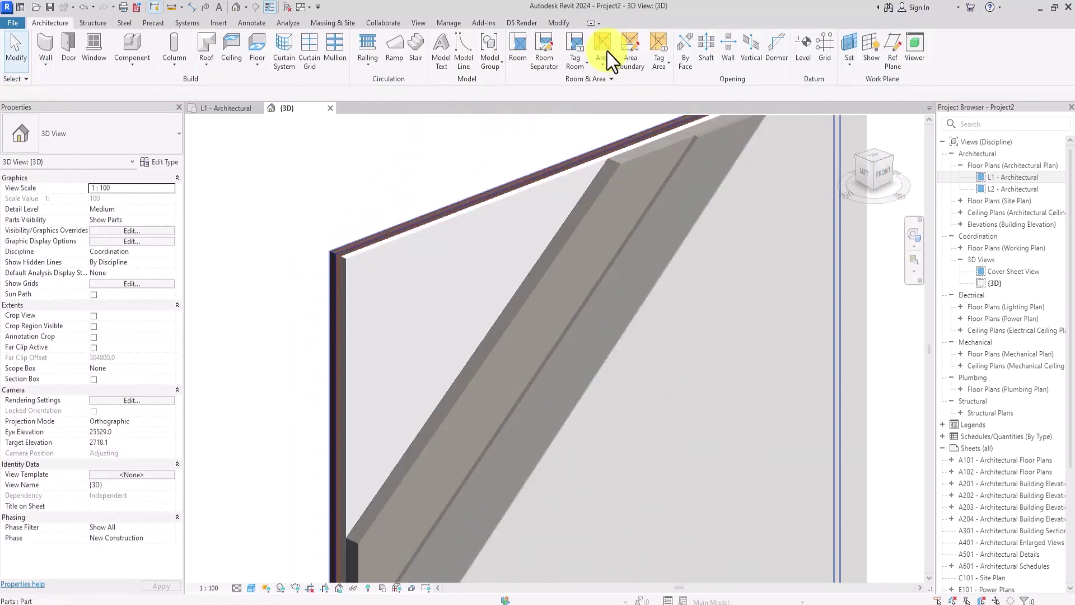
Step: Select the exposed rigid insulation part and view the wall from the front
{"action": "scroll", "coordinate": [554, 92], "scroll_direction": "up", "scroll_amount": 4}
{"action": "middle_click_drag", "start_coordinate": [401, 151], "coordinate": [401, 242]}
{"action": "scroll", "coordinate": [369, 235], "scroll_direction": "down", "scroll_amount": 3}
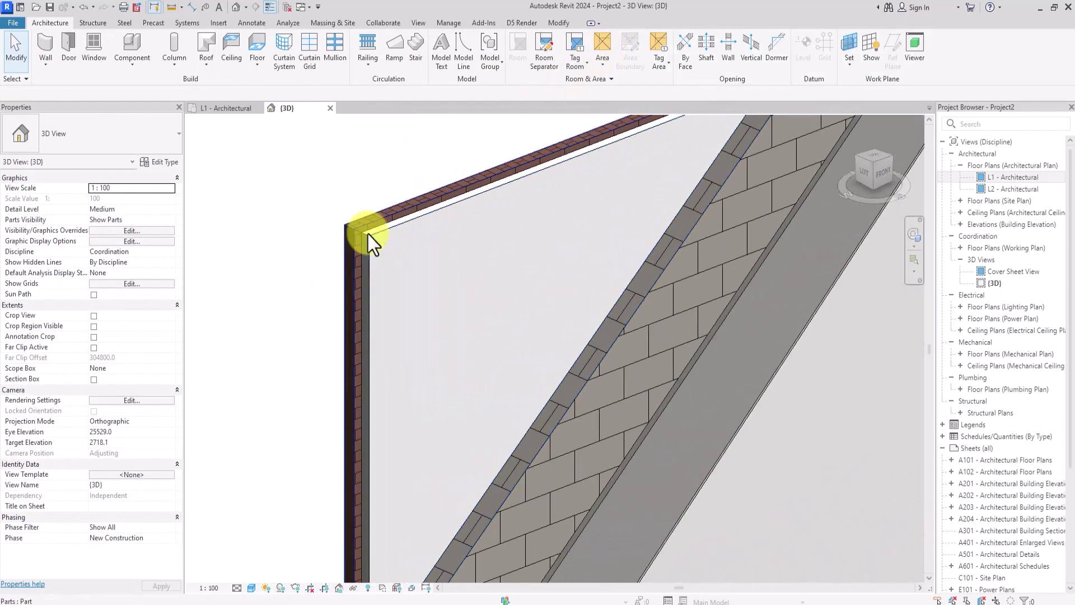
{"action": "scroll", "coordinate": [368, 234], "scroll_direction": "up", "scroll_amount": 3}
{"action": "left_click", "coordinate": [368, 233]}
{"action": "scroll", "coordinate": [368, 234], "scroll_direction": "down", "scroll_amount": 5}
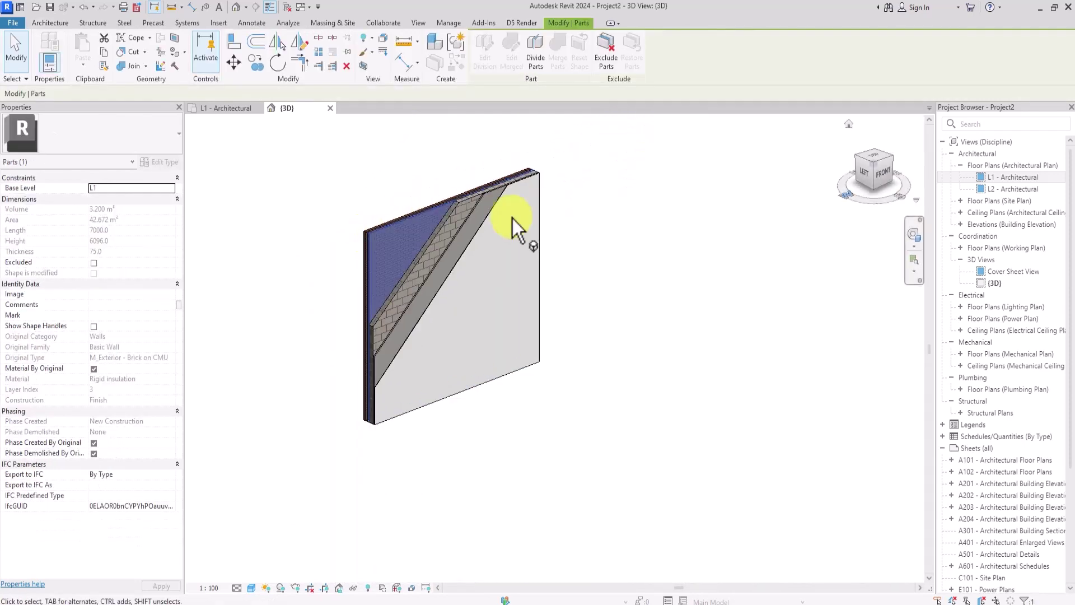
{"action": "left_click", "coordinate": [883, 176]}
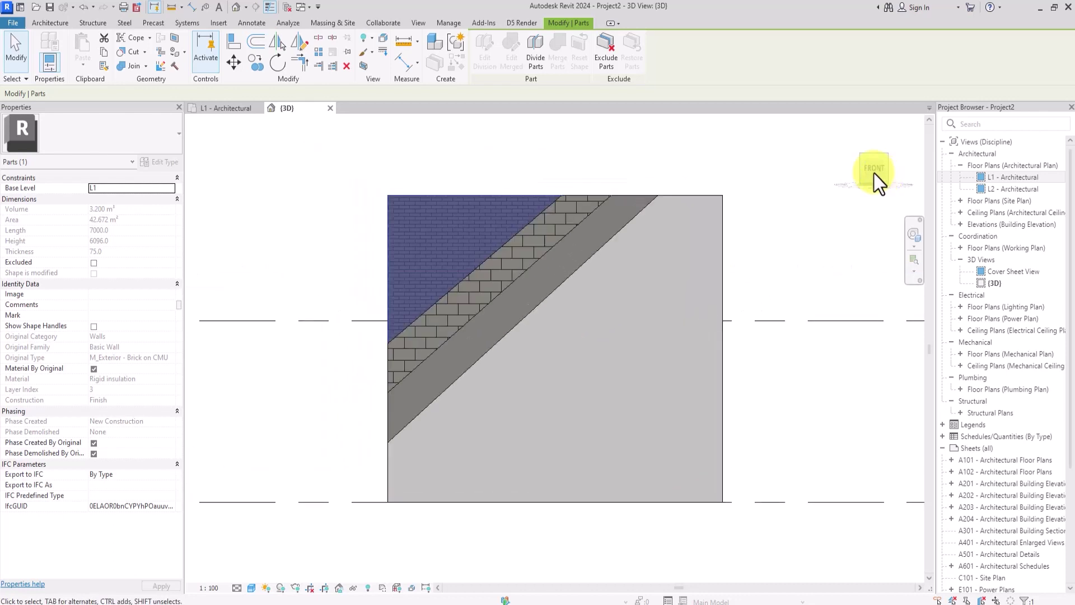
Step: Begin dividing the rigid insulation part with the wall face as sketch plane
{"action": "left_click", "coordinate": [533, 56]}
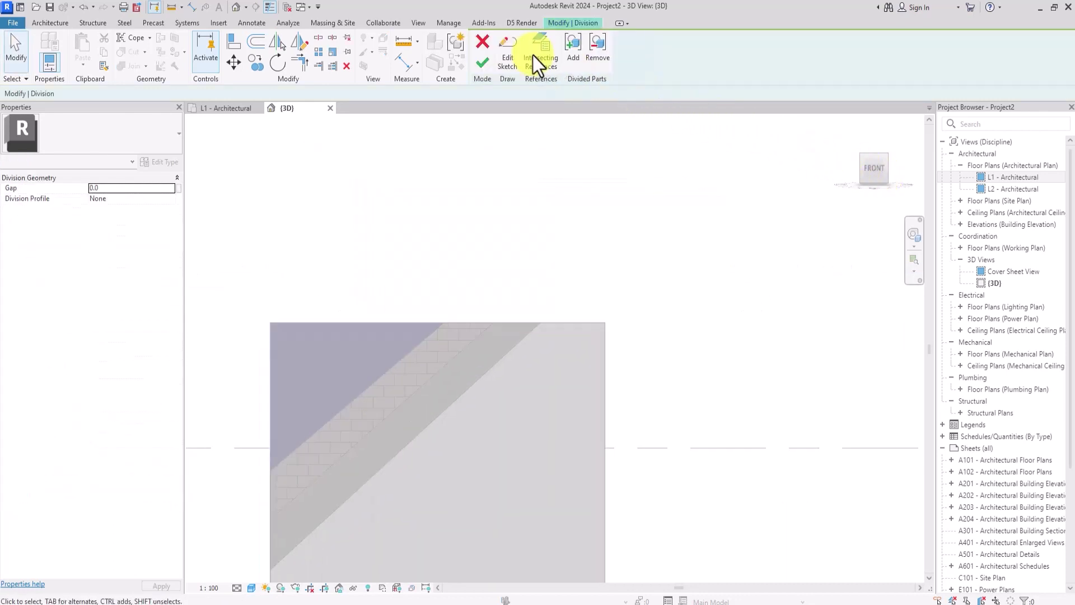
{"action": "left_click", "coordinate": [505, 51]}
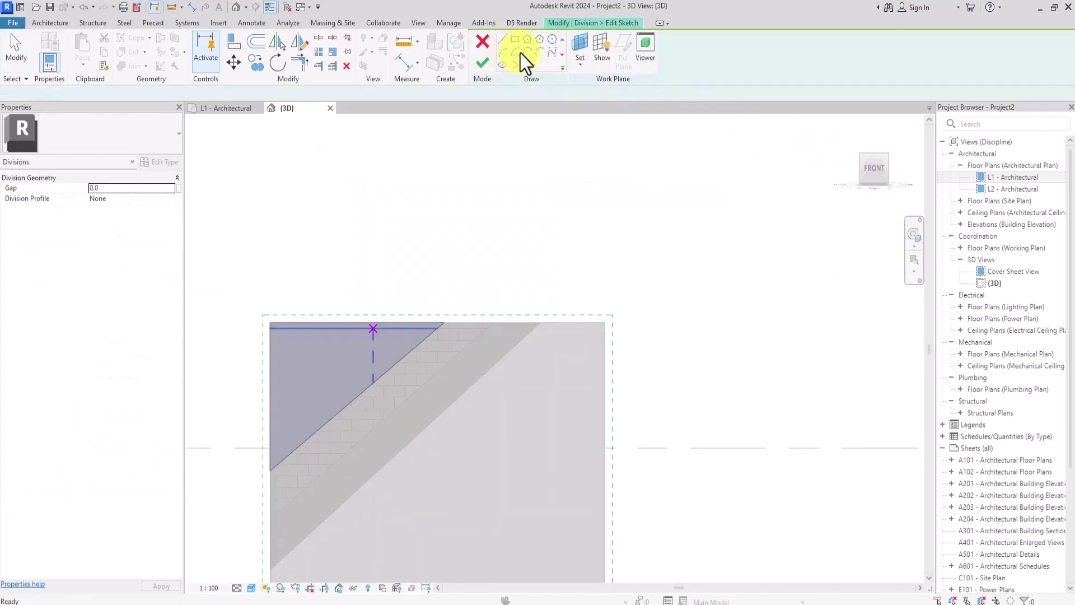
{"action": "left_click", "coordinate": [579, 68]}
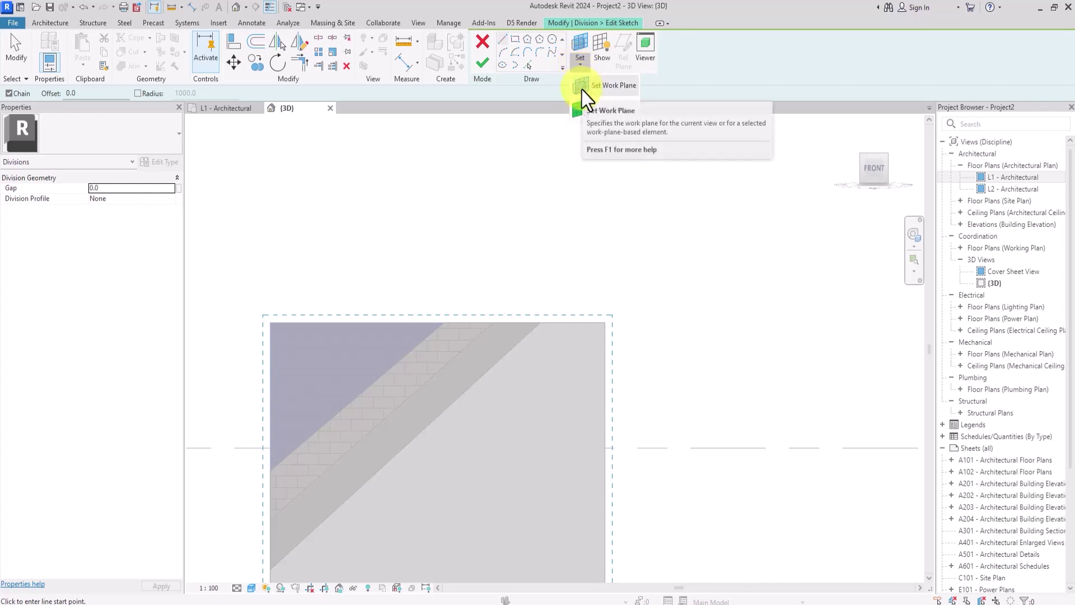
{"action": "left_click", "coordinate": [582, 85]}
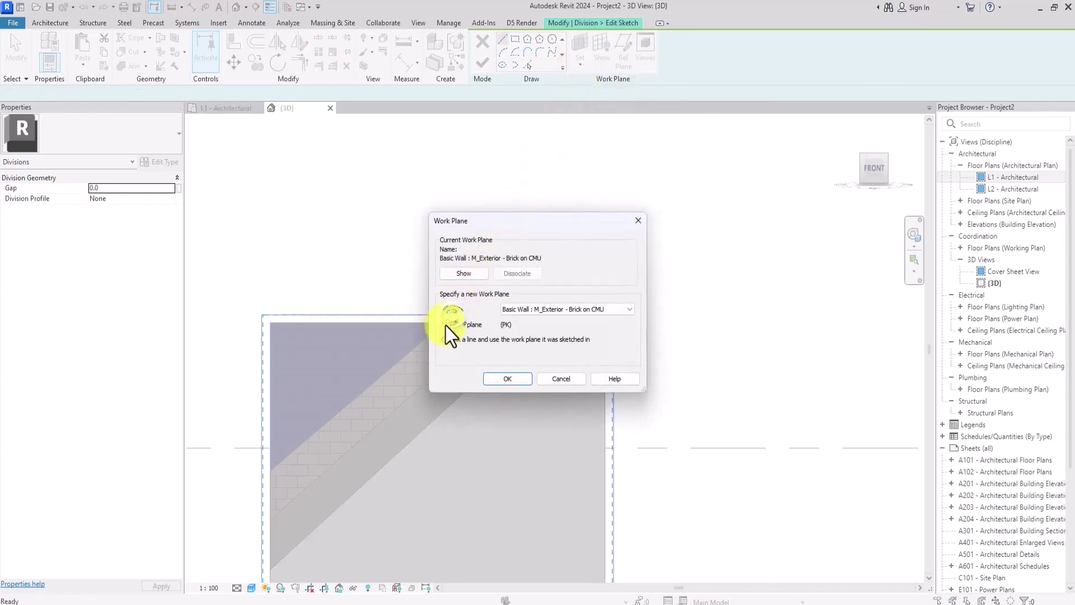
{"action": "left_click", "coordinate": [446, 325]}
{"action": "left_click", "coordinate": [492, 378]}
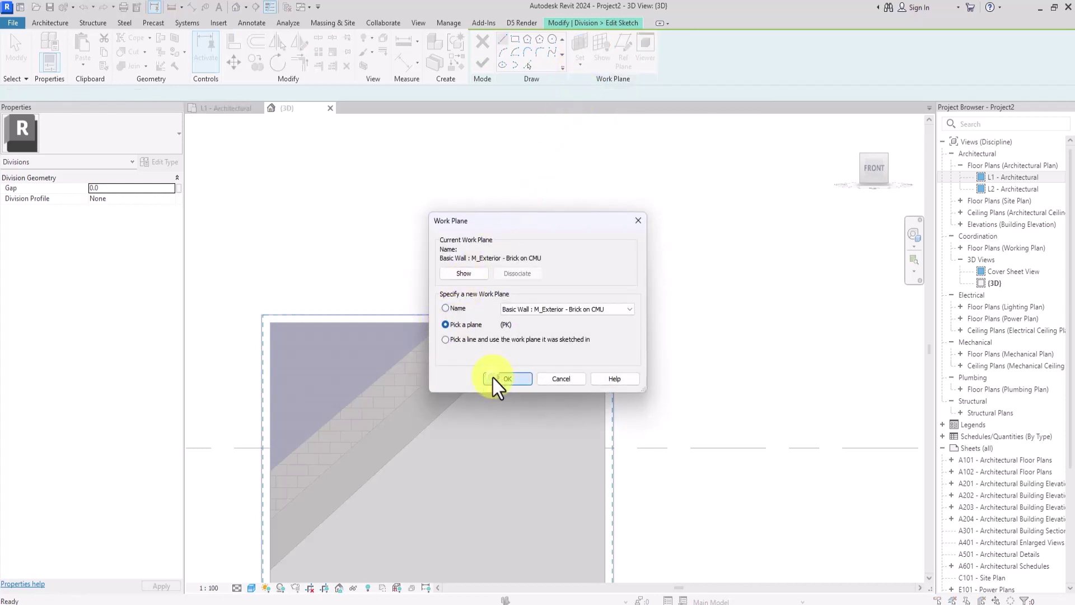
{"action": "scroll", "coordinate": [289, 335], "scroll_direction": "up", "scroll_amount": 4}
{"action": "left_click", "coordinate": [283, 335]}
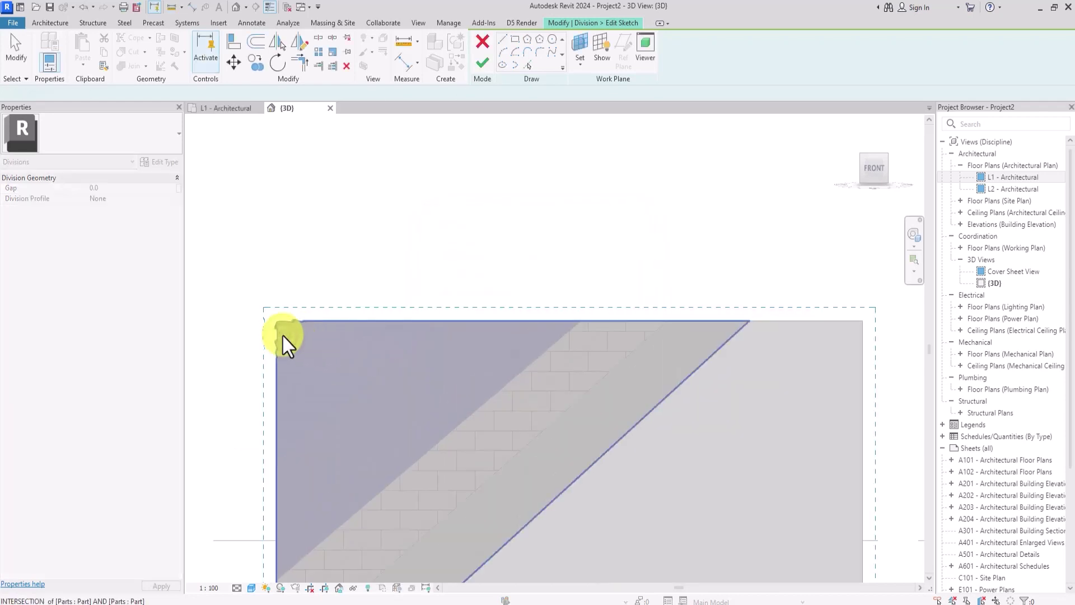
{"action": "left_click", "coordinate": [285, 342]}
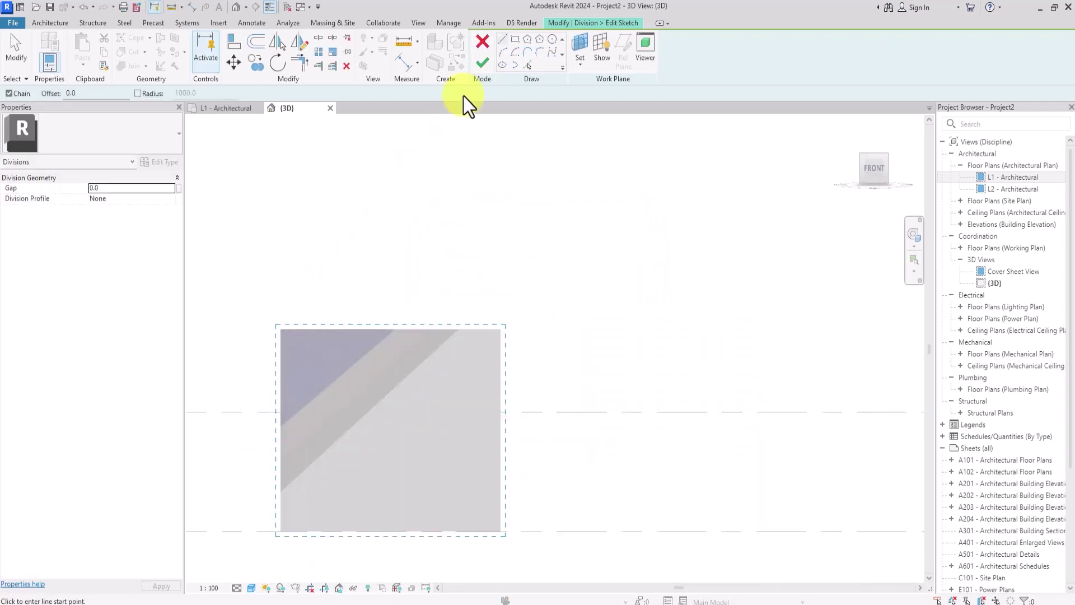
Step: Draw a diagonal line from left of the wall to above its top edge
{"action": "left_click", "coordinate": [503, 44]}
{"action": "scroll", "coordinate": [257, 391], "scroll_direction": "up", "scroll_amount": 3}
{"action": "left_click", "coordinate": [275, 451]}
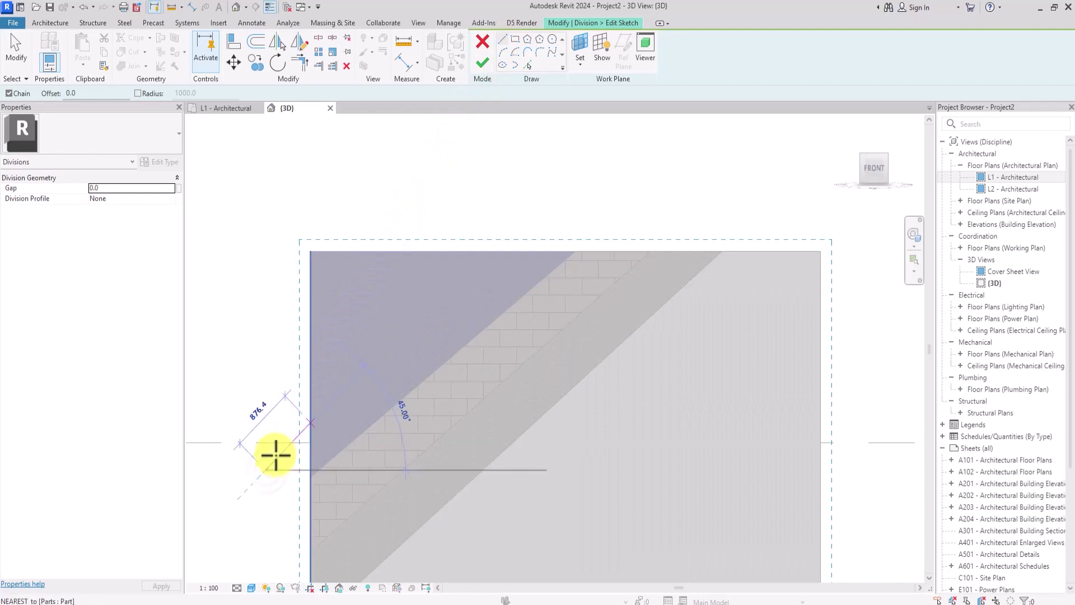
{"action": "left_click", "coordinate": [582, 189]}
Step: Finish the division sketch on the insulation and orbit the wall to an angled 3D view
{"action": "left_click", "coordinate": [479, 67]}
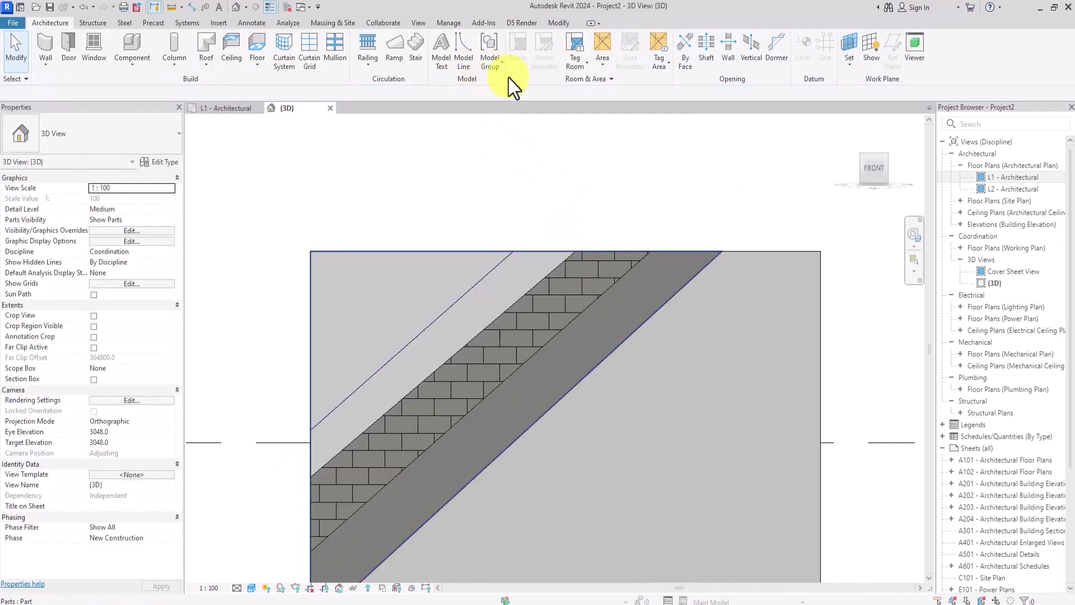
{"action": "left_click_drag", "start_coordinate": [878, 173], "coordinate": [224, 192]}
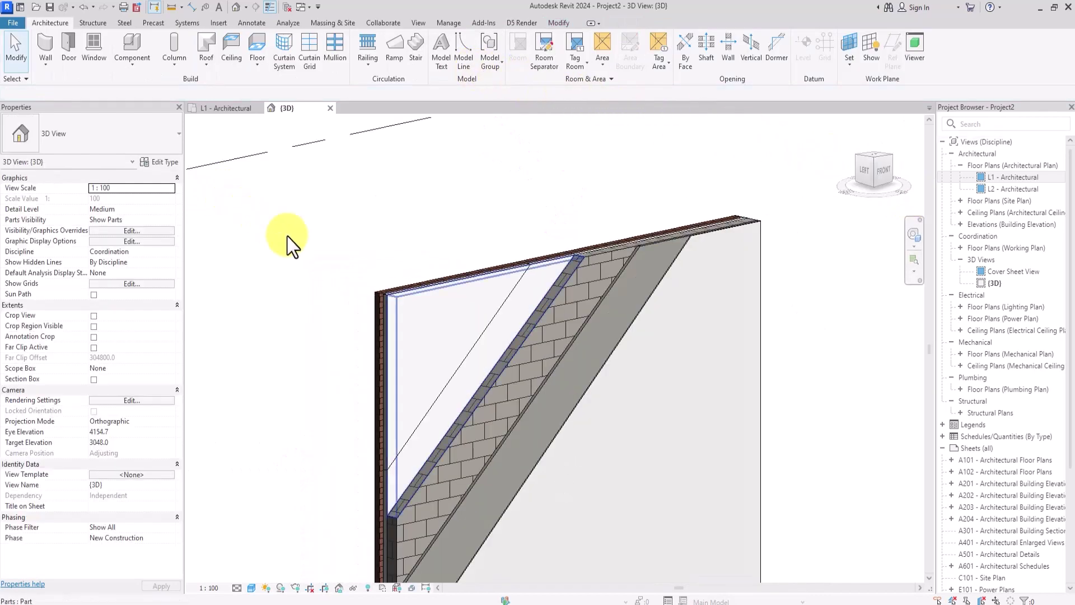
{"action": "scroll", "coordinate": [391, 309], "scroll_direction": "up", "scroll_amount": 3}
Step: Exclude the upper rigid insulation part to expose the brick, then select the {3D} view
{"action": "left_click", "coordinate": [391, 309]}
{"action": "scroll", "coordinate": [386, 306], "scroll_direction": "down", "scroll_amount": 3}
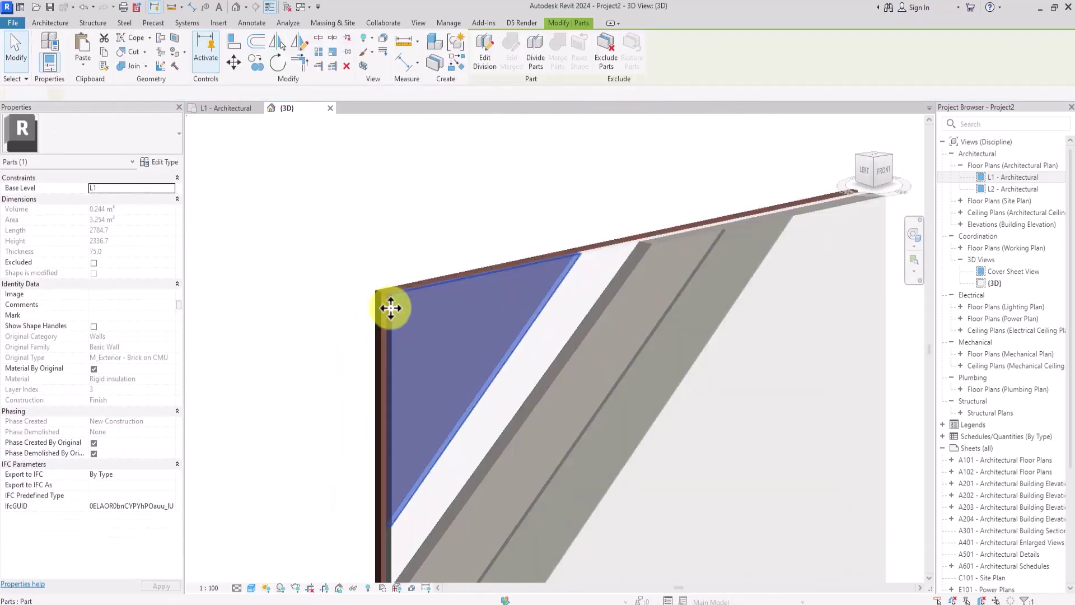
{"action": "left_click", "coordinate": [607, 58]}
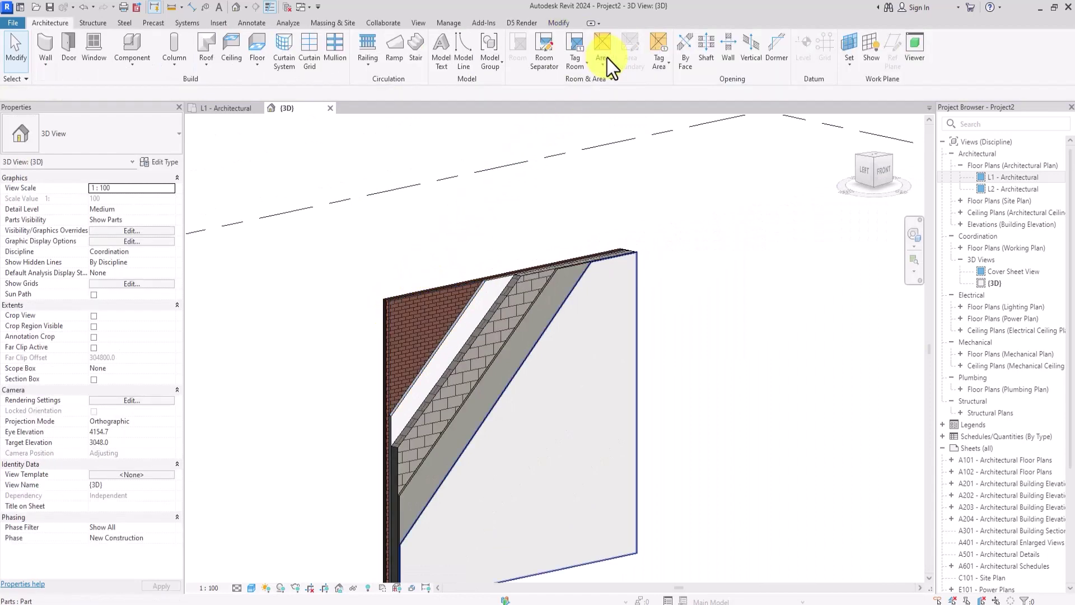
{"action": "scroll", "coordinate": [607, 59], "scroll_direction": "down", "scroll_amount": 2}
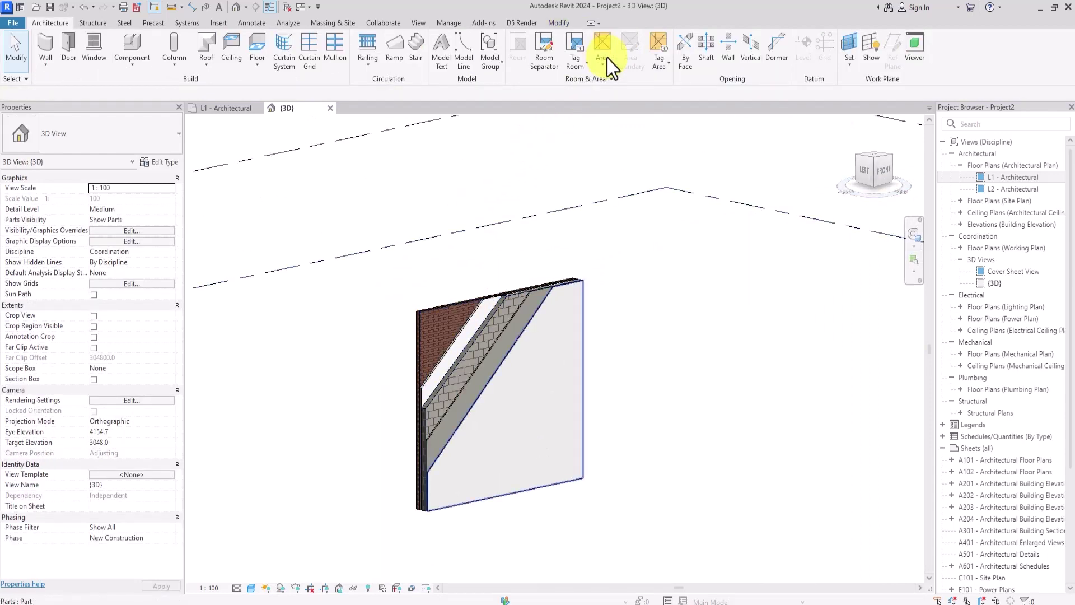
{"action": "left_click", "coordinate": [873, 160]}
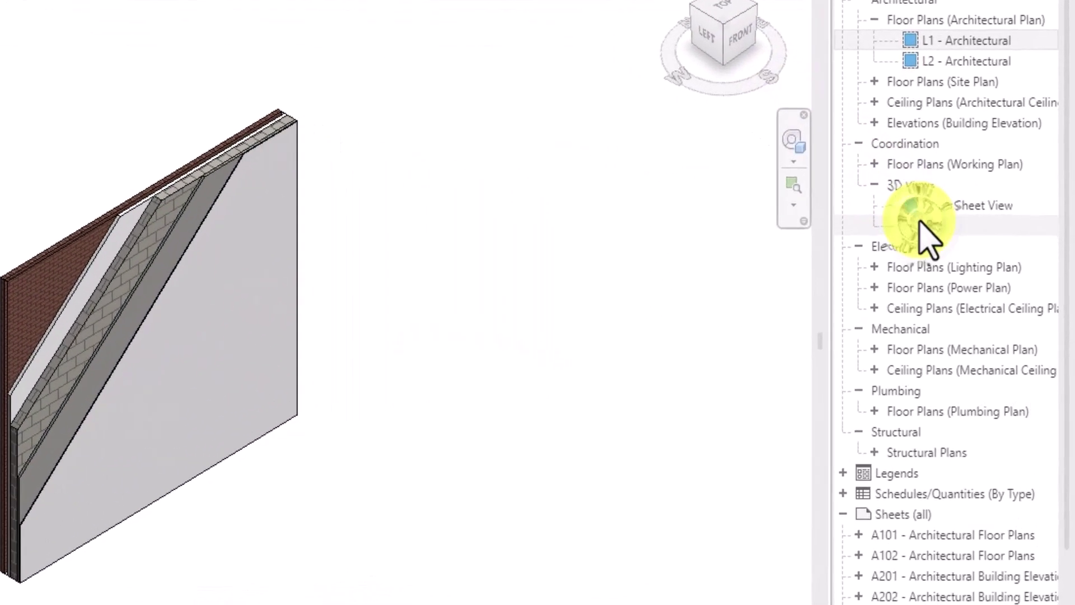
{"action": "left_click", "coordinate": [986, 282]}
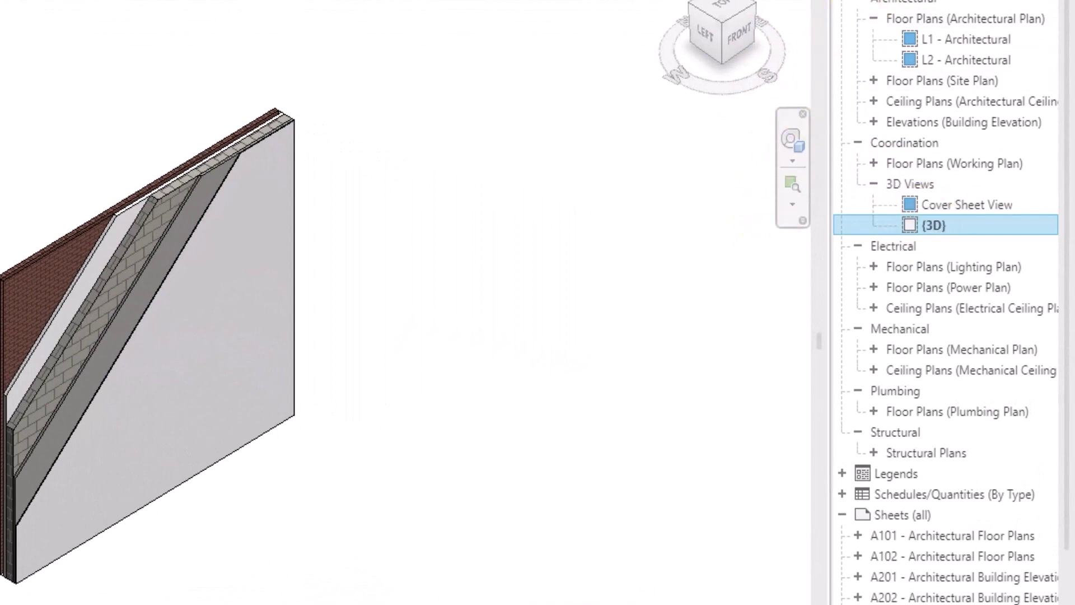
Step: Duplicate the {3D} view with detailing
{"action": "right_click", "coordinate": [929, 227]}
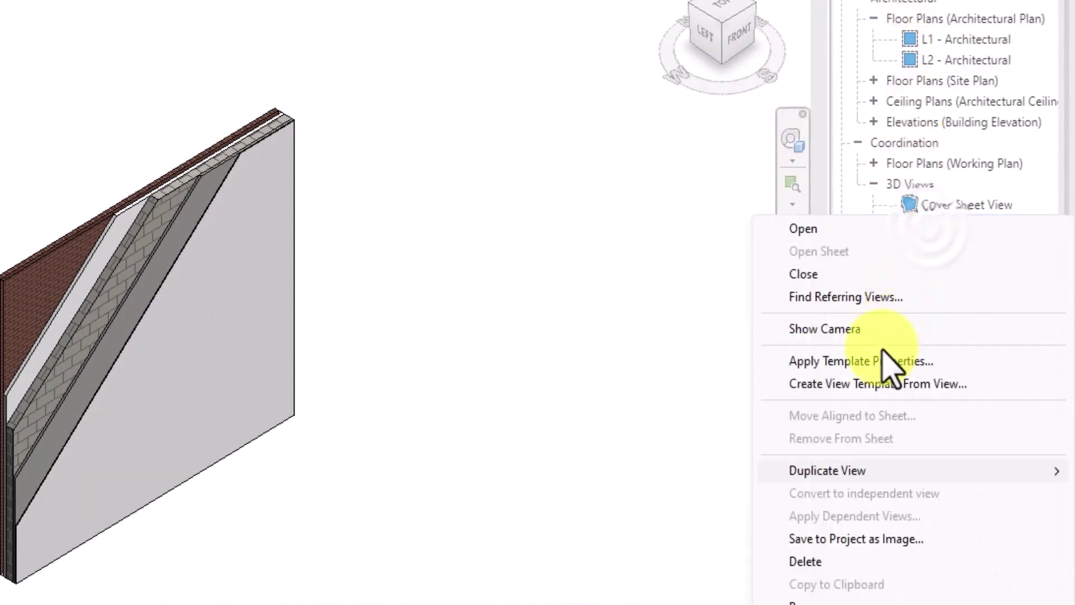
{"action": "left_click", "coordinate": [836, 471]}
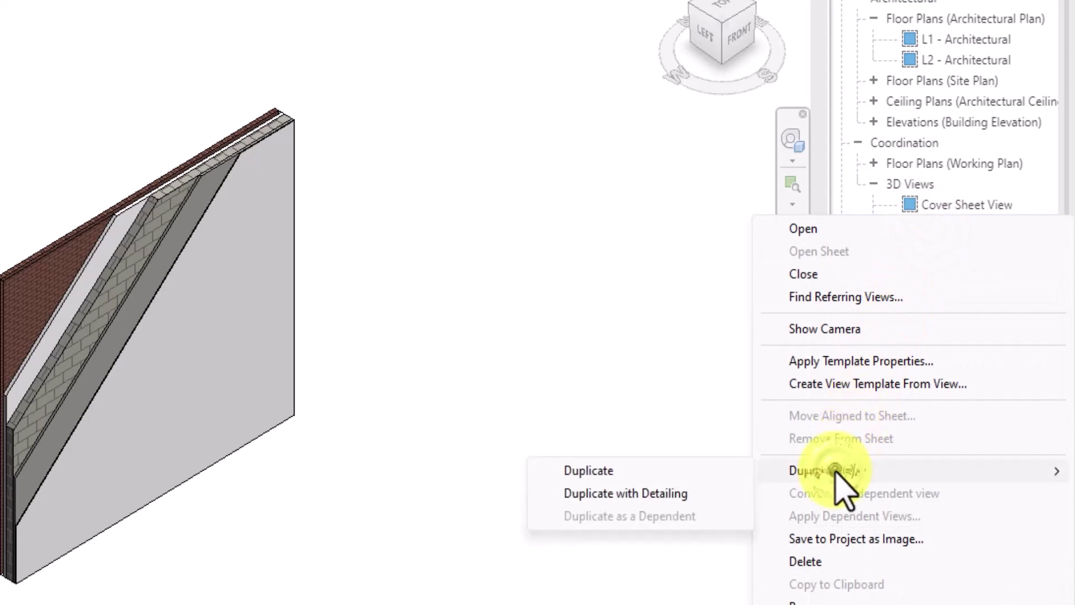
{"action": "left_click", "coordinate": [661, 492]}
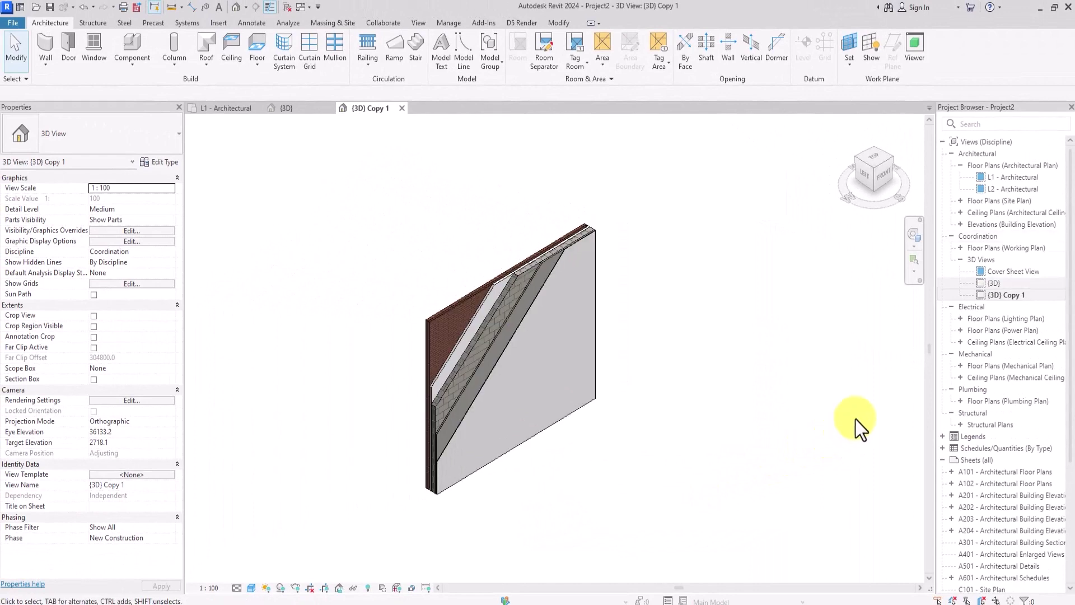
Step: Rename the duplicated view to 'VIEW 1'
{"action": "right_click", "coordinate": [1006, 297]}
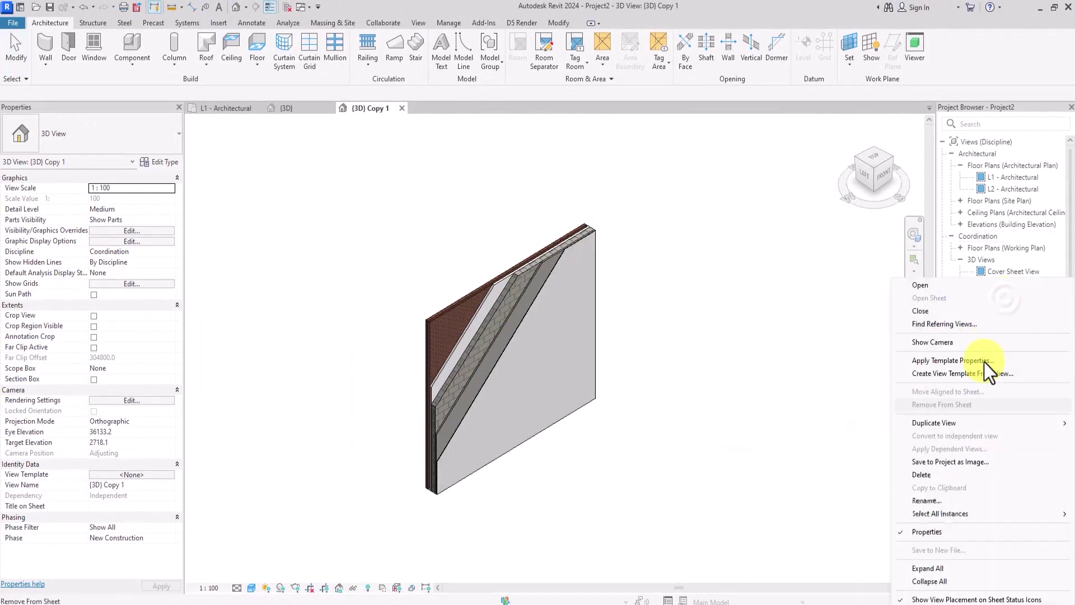
{"action": "left_click", "coordinate": [937, 503]}
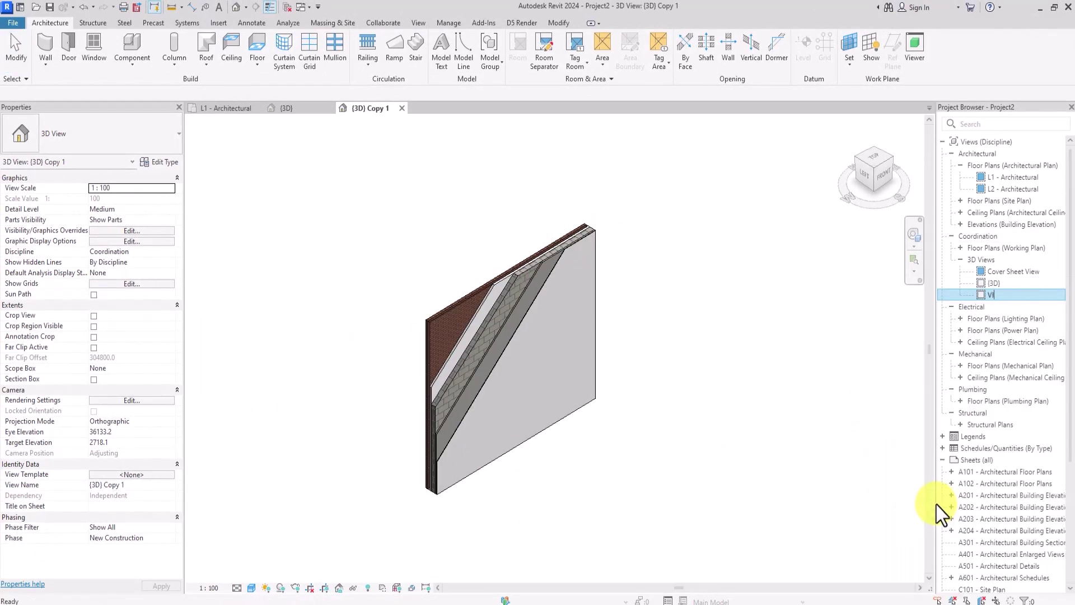
{"action": "type", "text": "VIEW 1"}
{"action": "key", "text": "Return"}
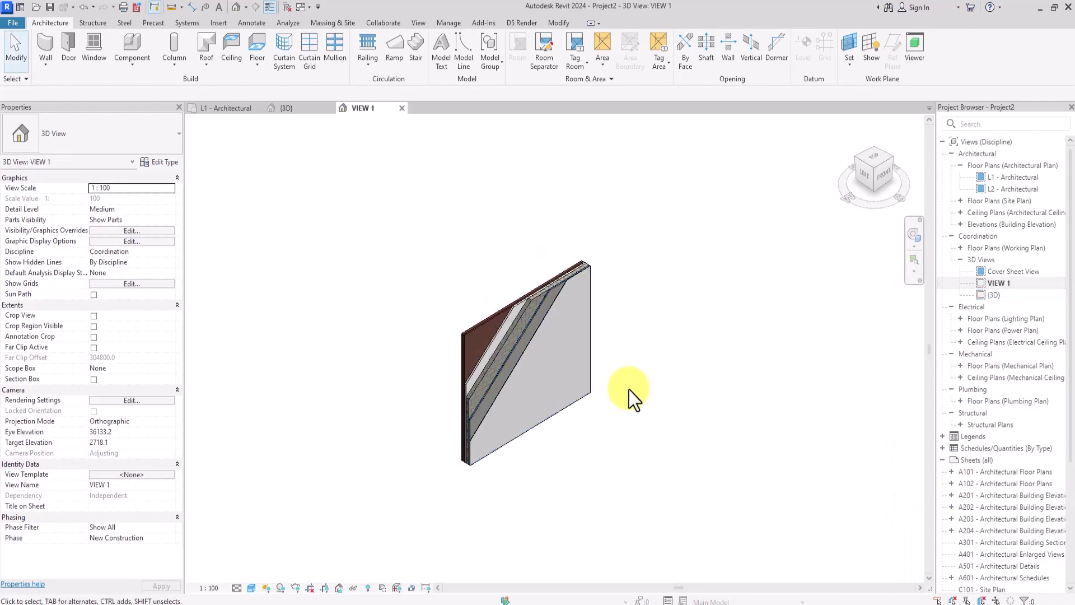
{"action": "scroll", "coordinate": [629, 390], "scroll_direction": "down", "scroll_amount": 1}
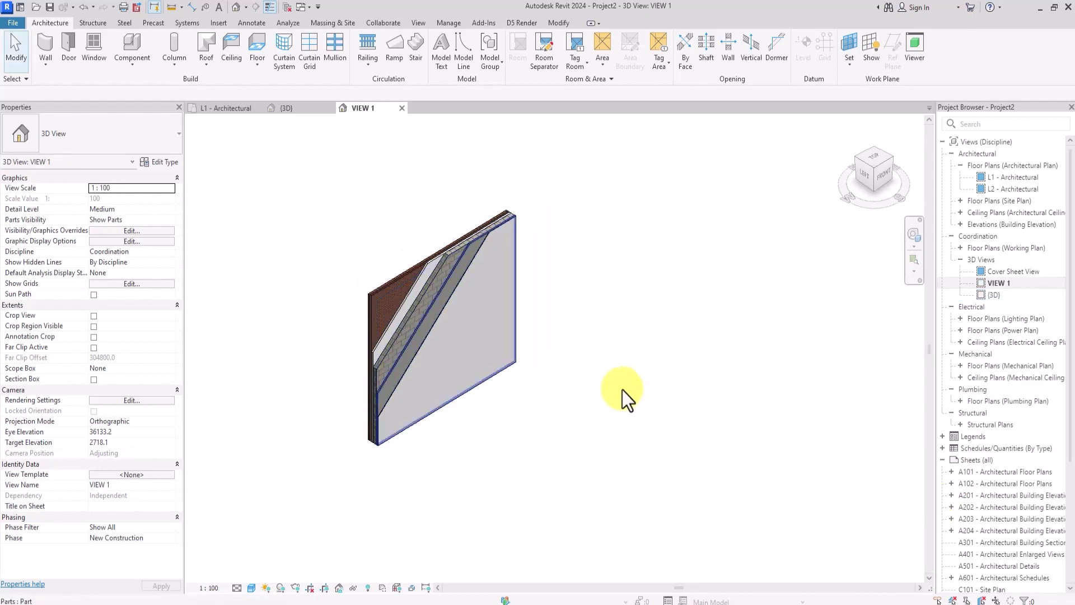
Step: Displace the gypsum board part out from the wall to Y −1451
{"action": "left_click", "coordinate": [461, 397]}
{"action": "scroll", "coordinate": [353, 453], "scroll_direction": "up", "scroll_amount": 8}
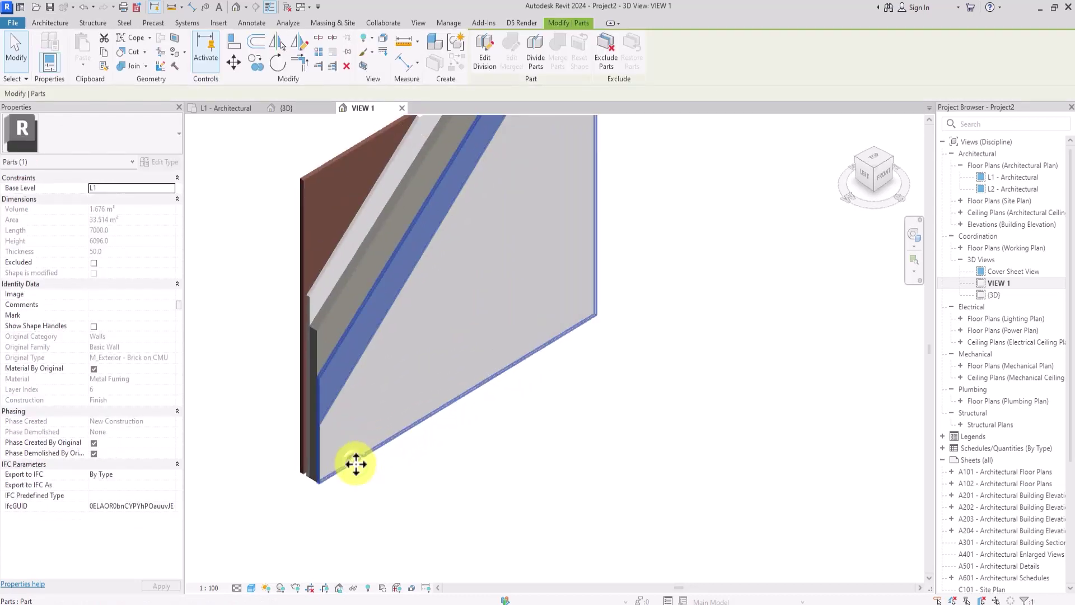
{"action": "left_click", "coordinate": [349, 449]}
{"action": "scroll", "coordinate": [349, 446], "scroll_direction": "down", "scroll_amount": 6}
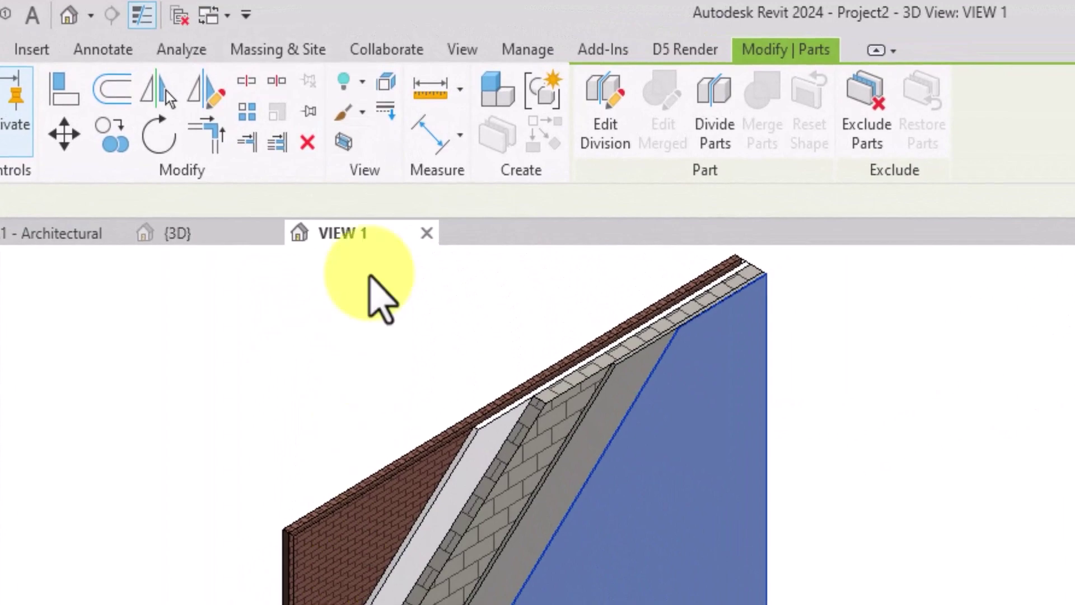
{"action": "left_click", "coordinate": [385, 84]}
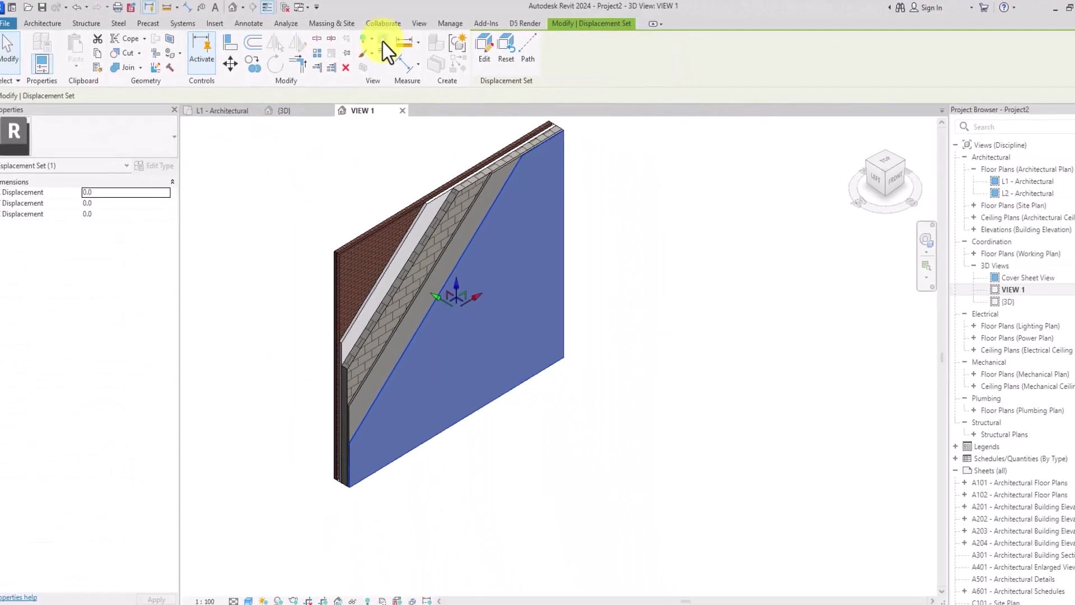
{"action": "scroll", "coordinate": [433, 311], "scroll_direction": "up", "scroll_amount": 2}
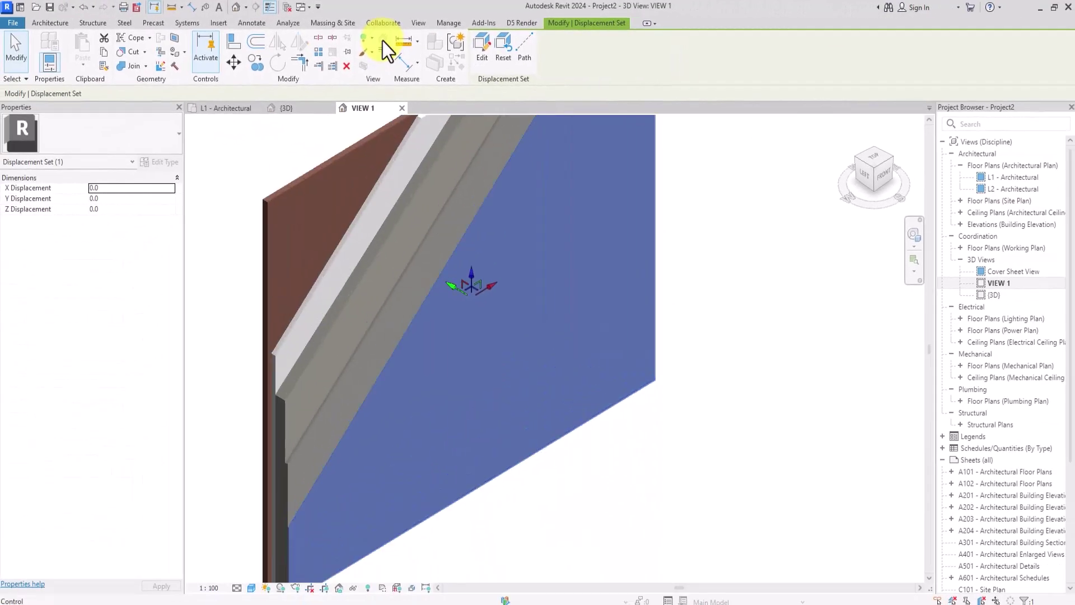
{"action": "scroll", "coordinate": [452, 302], "scroll_direction": "down", "scroll_amount": 3}
{"action": "scroll", "coordinate": [452, 304], "scroll_direction": "up", "scroll_amount": 2}
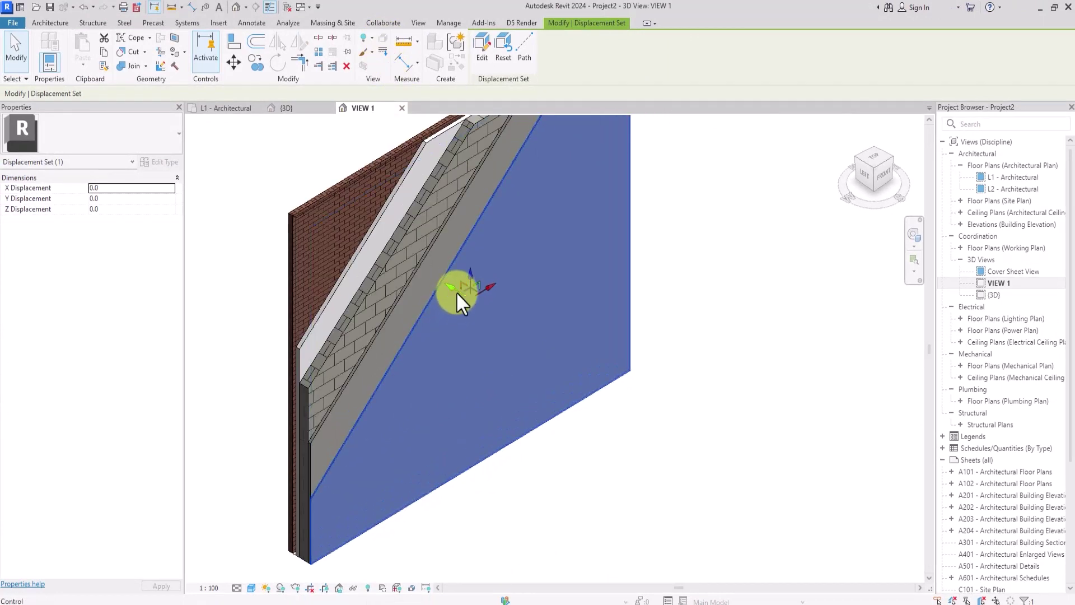
{"action": "scroll", "coordinate": [457, 292], "scroll_direction": "down", "scroll_amount": 1}
{"action": "scroll", "coordinate": [457, 293], "scroll_direction": "up", "scroll_amount": 1}
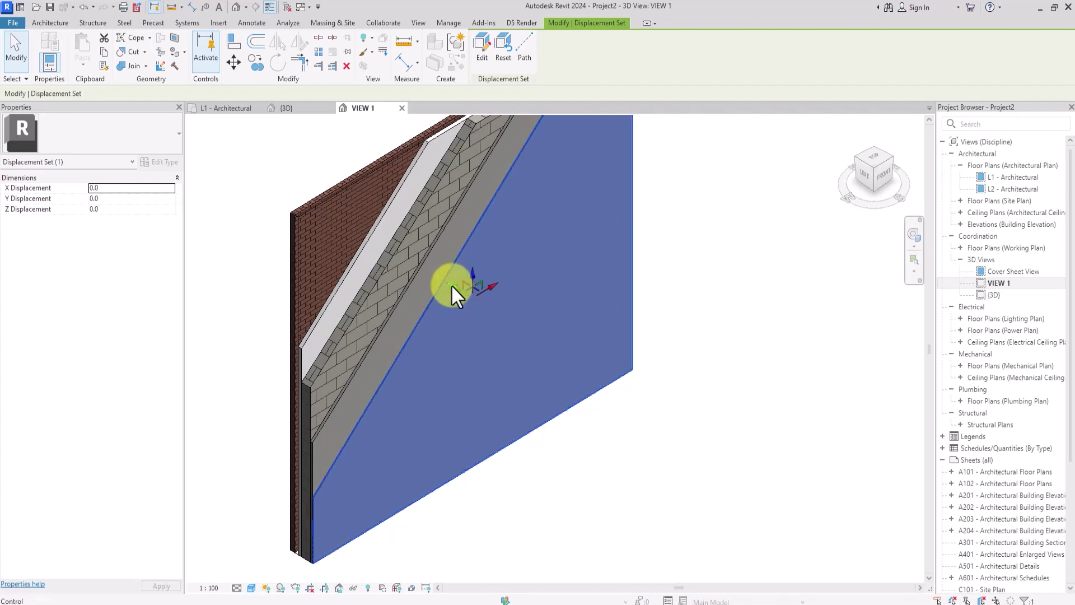
{"action": "left_click_drag", "start_coordinate": [451, 285], "coordinate": [513, 335]}
{"action": "scroll", "coordinate": [513, 335], "scroll_direction": "down", "scroll_amount": 3}
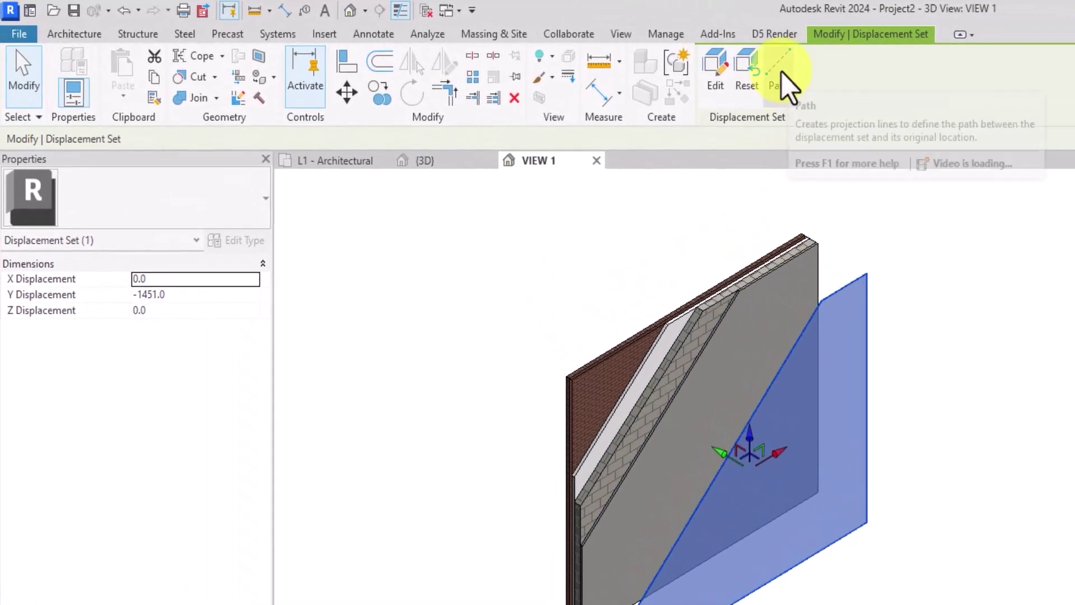
Step: Add displacement path lines from the gypsum board's corners back to the wall
{"action": "left_click", "coordinate": [786, 84]}
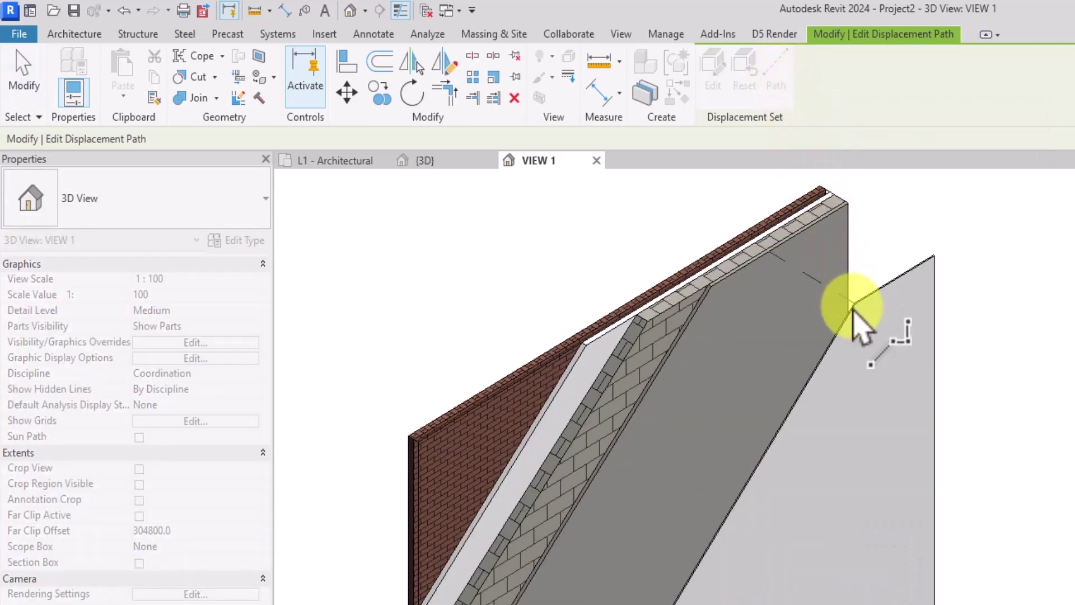
{"action": "left_click", "coordinate": [934, 256]}
{"action": "scroll", "coordinate": [918, 253], "scroll_direction": "down", "scroll_amount": 2}
{"action": "scroll", "coordinate": [729, 528], "scroll_direction": "up", "scroll_amount": 2}
{"action": "middle_click_drag", "start_coordinate": [730, 528], "coordinate": [809, 404]}
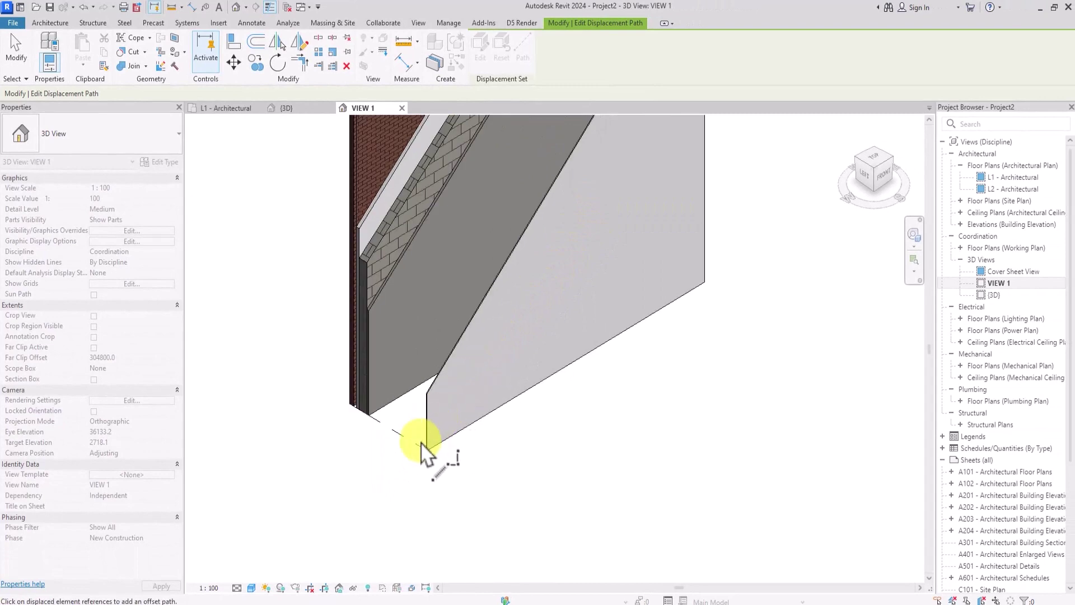
{"action": "scroll", "coordinate": [411, 426], "scroll_direction": "down", "scroll_amount": 3}
Step: Displace the Metal Furring part about −1227.7 along Y
{"action": "key", "text": "Escape"}
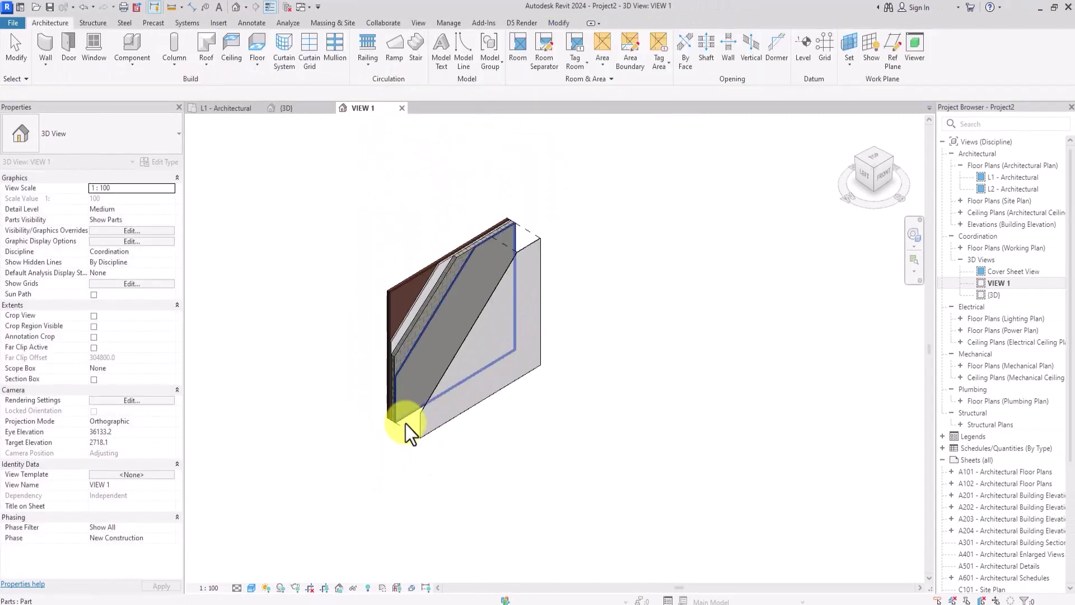
{"action": "scroll", "coordinate": [405, 424], "scroll_direction": "up", "scroll_amount": 2}
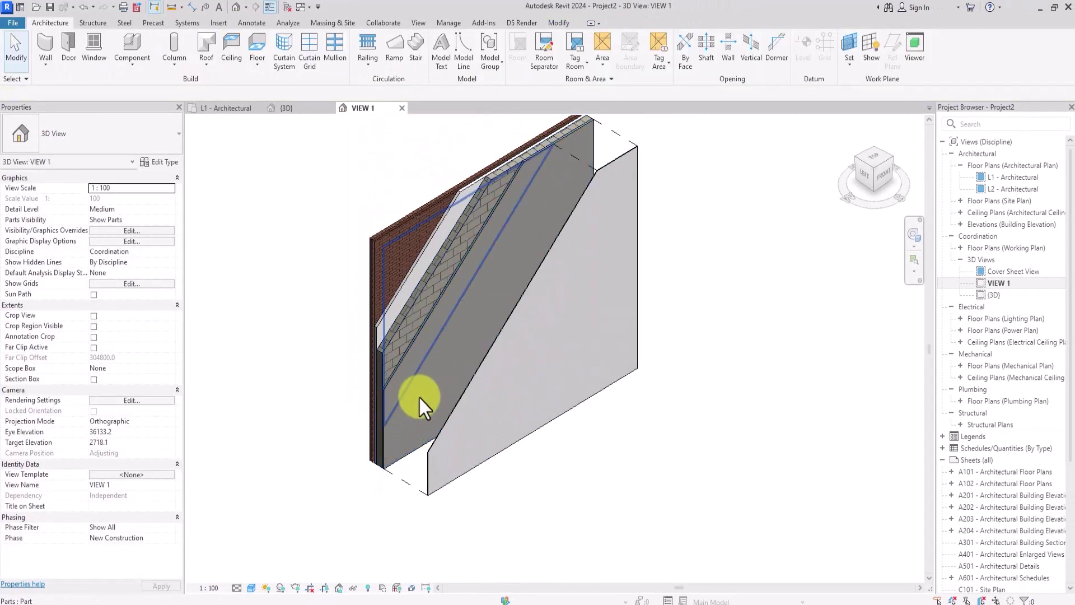
{"action": "left_click", "coordinate": [529, 190]}
{"action": "middle_click_drag", "start_coordinate": [529, 191], "coordinate": [462, 251]}
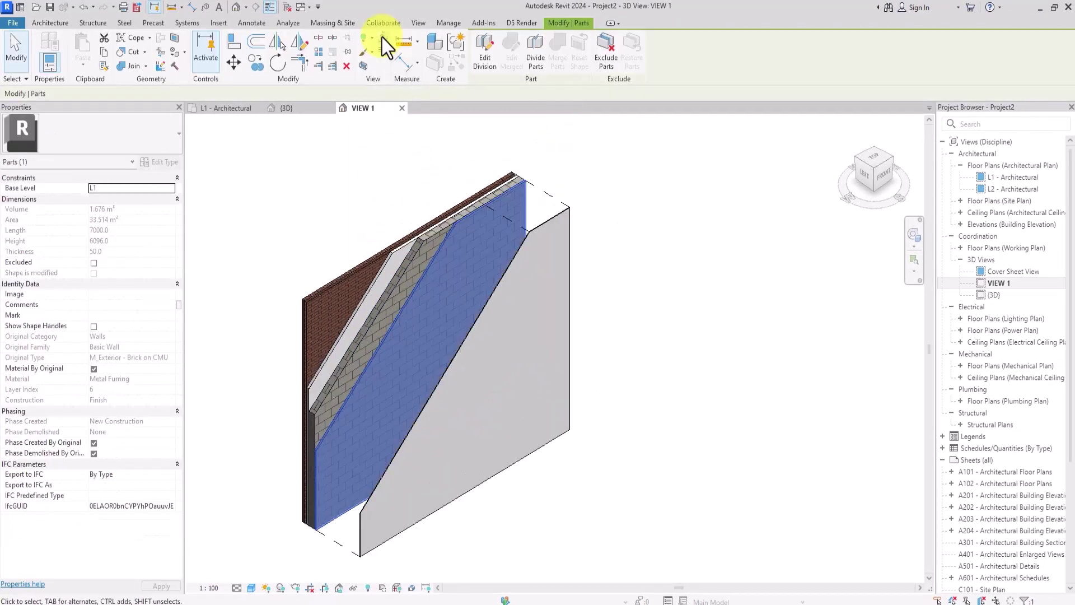
{"action": "left_click", "coordinate": [382, 38]}
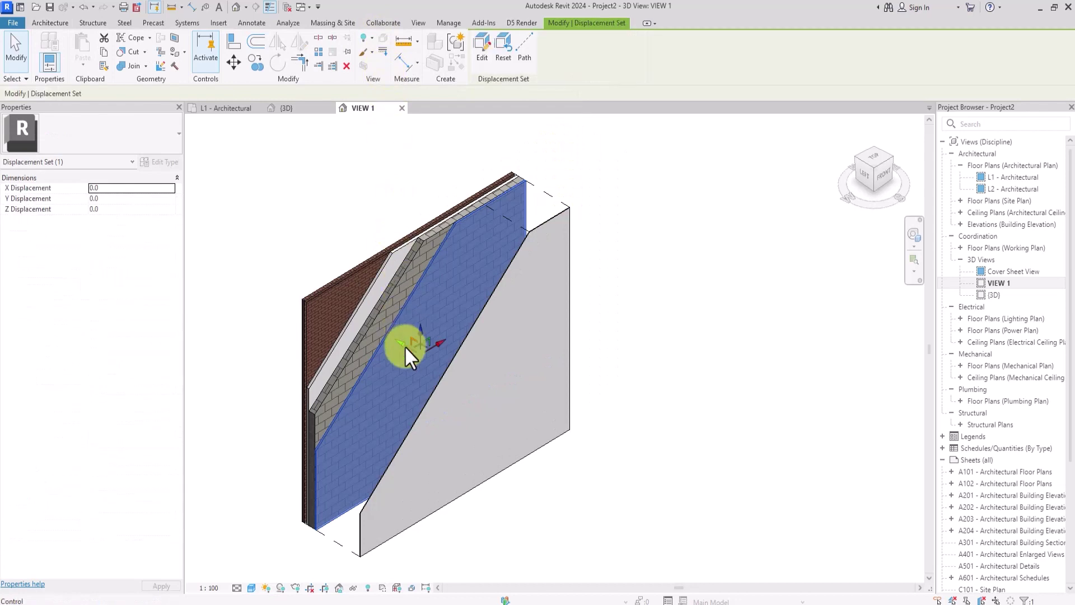
{"action": "scroll", "coordinate": [404, 345], "scroll_direction": "up", "scroll_amount": 2}
{"action": "left_click_drag", "start_coordinate": [405, 345], "coordinate": [444, 396]}
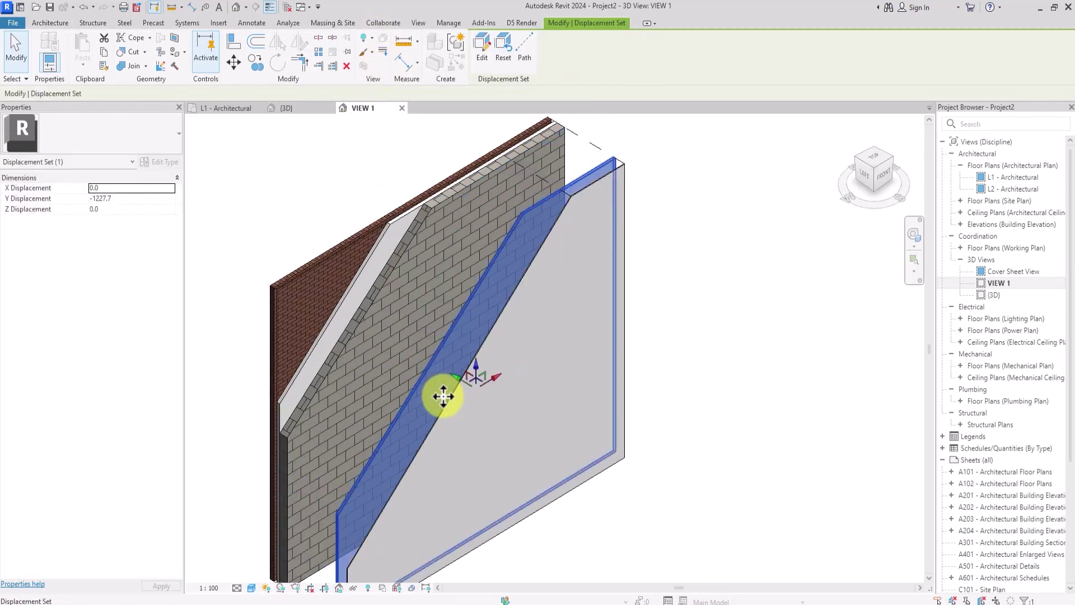
{"action": "middle_click_drag", "start_coordinate": [444, 395], "coordinate": [463, 307]}
{"action": "scroll", "coordinate": [463, 307], "scroll_direction": "down", "scroll_amount": 1}
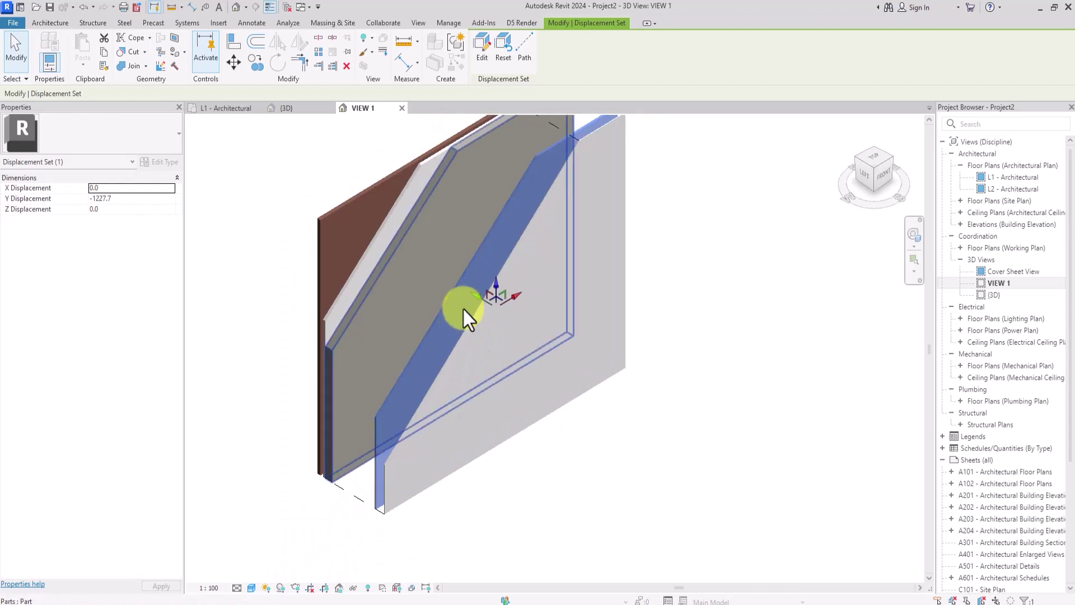
Step: Add a displacement path line at the furring's lower corner and finish path editing
{"action": "left_click", "coordinate": [525, 48]}
{"action": "scroll", "coordinate": [489, 288], "scroll_direction": "down", "scroll_amount": 4}
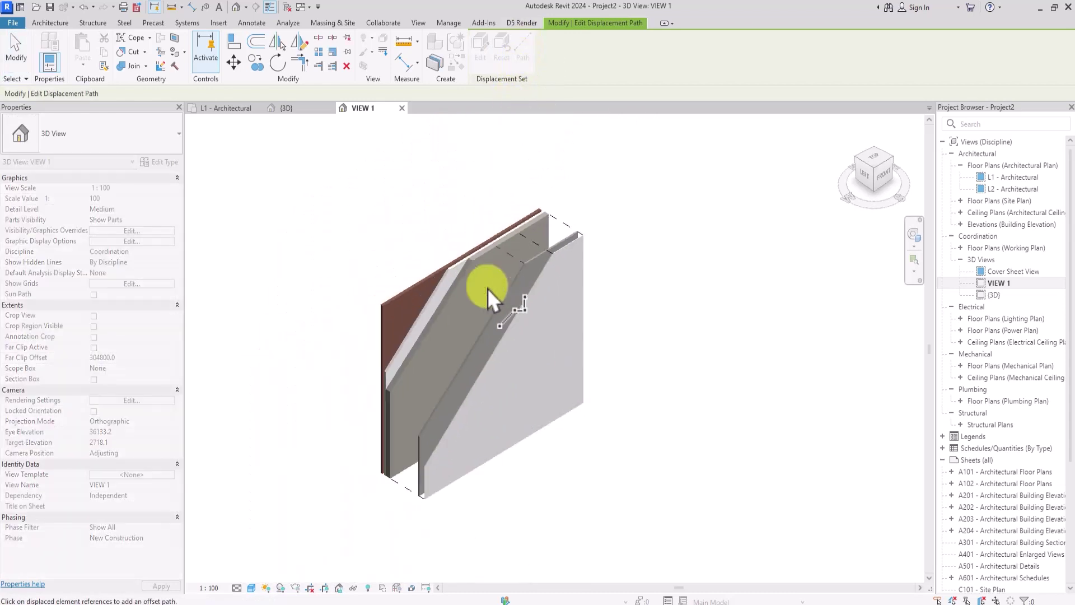
{"action": "scroll", "coordinate": [465, 364], "scroll_direction": "up", "scroll_amount": 1}
{"action": "middle_click_drag", "start_coordinate": [461, 370], "coordinate": [473, 312]}
{"action": "scroll", "coordinate": [450, 327], "scroll_direction": "up", "scroll_amount": 2}
{"action": "left_click", "coordinate": [414, 409]}
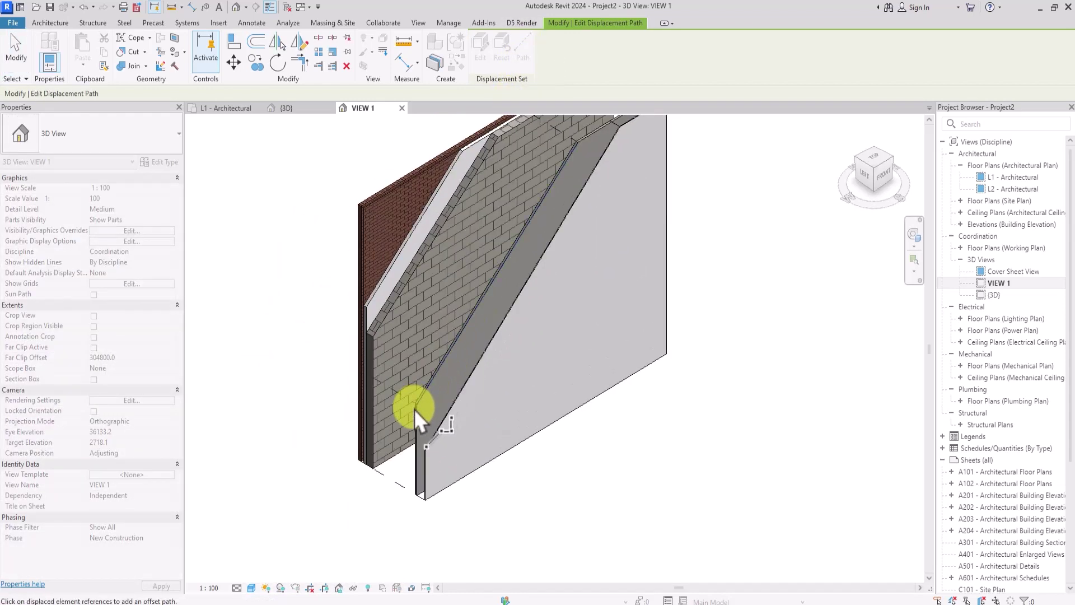
{"action": "left_click", "coordinate": [415, 409]}
{"action": "scroll", "coordinate": [411, 404], "scroll_direction": "up", "scroll_amount": 3}
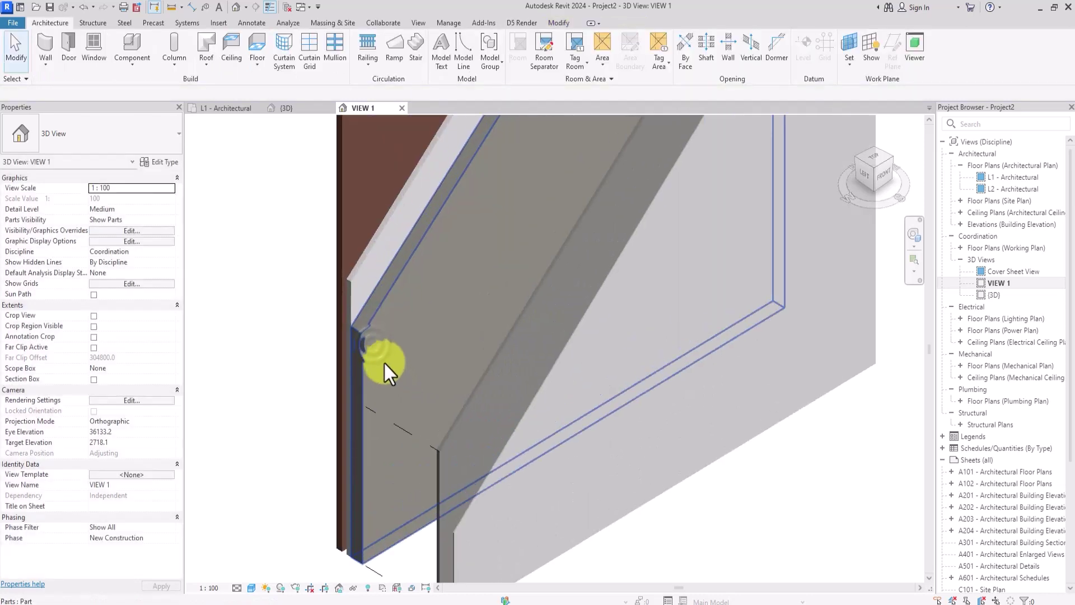
{"action": "scroll", "coordinate": [384, 361], "scroll_direction": "down", "scroll_amount": 3}
Step: Displace the CMU layer part away from the wall to Y −1081.2
{"action": "left_click", "coordinate": [372, 344]}
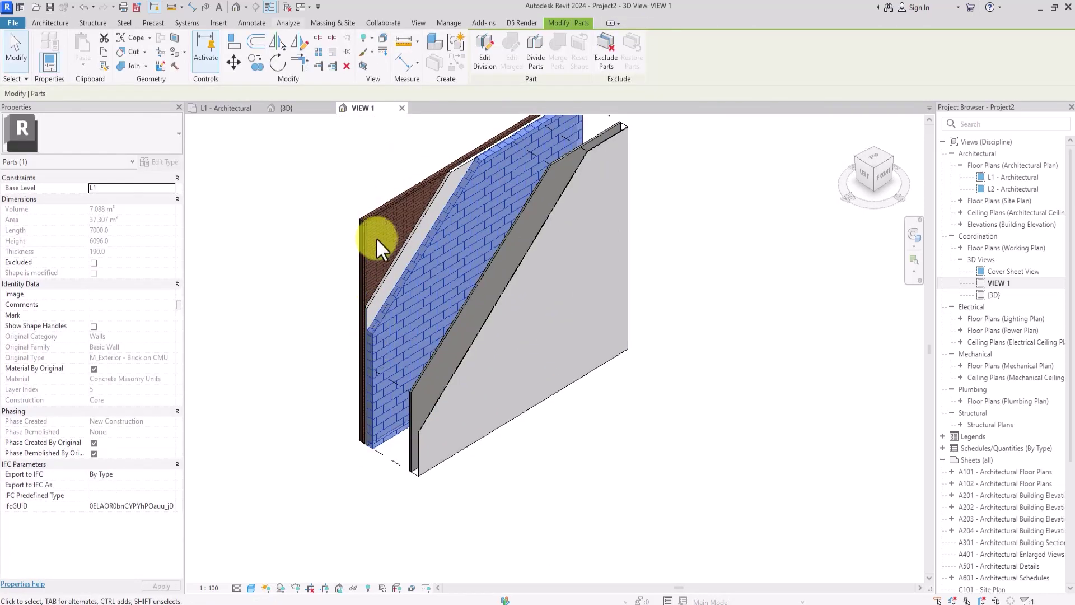
{"action": "left_click", "coordinate": [384, 40]}
{"action": "scroll", "coordinate": [442, 217], "scroll_direction": "up", "scroll_amount": 3}
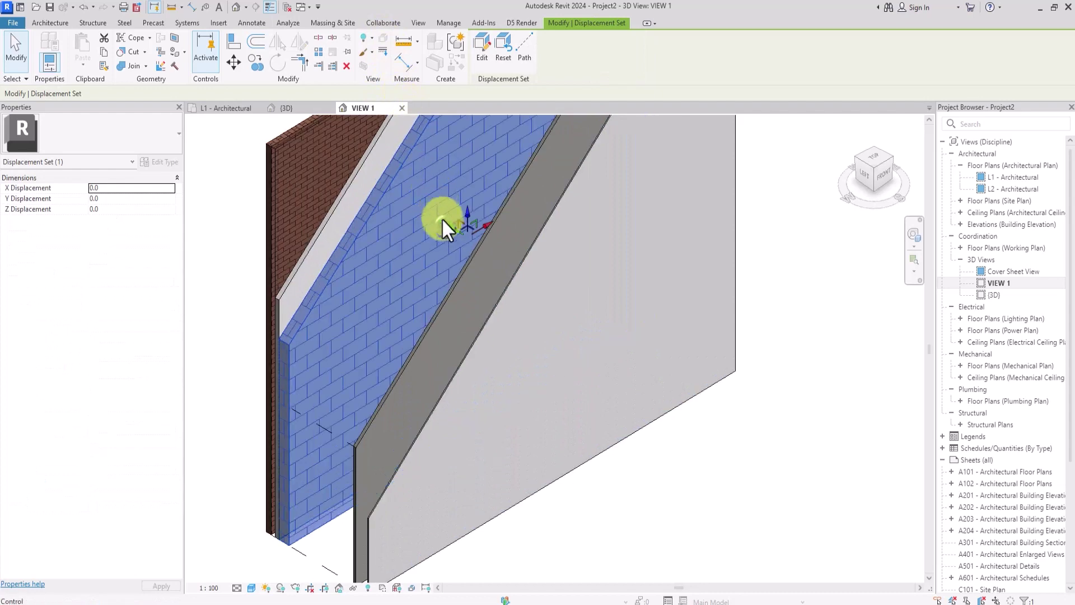
{"action": "left_click_drag", "start_coordinate": [471, 264], "coordinate": [487, 283]}
{"action": "scroll", "coordinate": [487, 289], "scroll_direction": "down", "scroll_amount": 2}
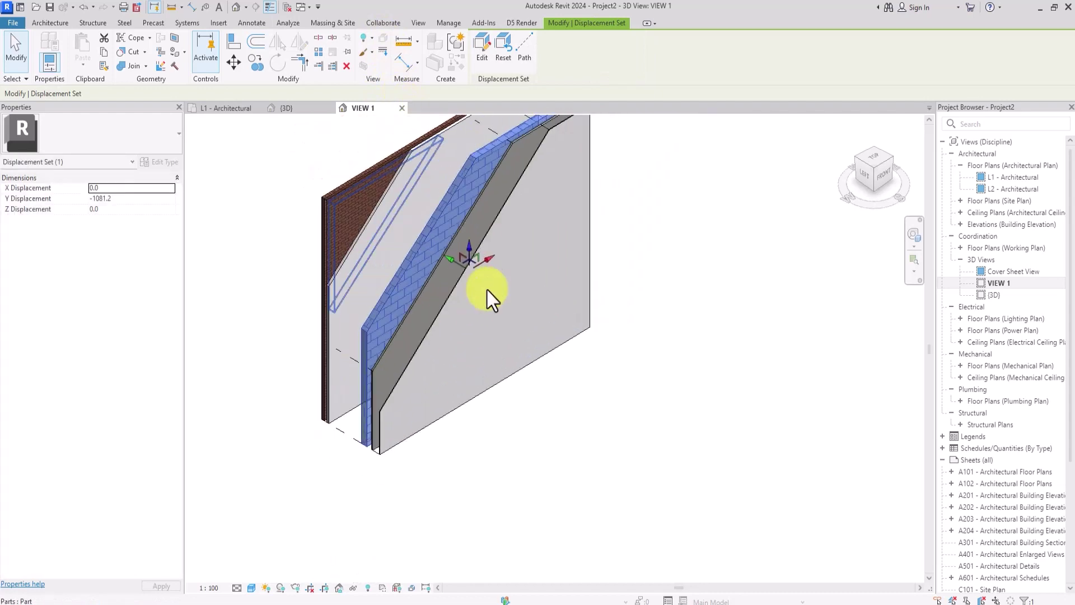
{"action": "scroll", "coordinate": [328, 291], "scroll_direction": "up", "scroll_amount": 2}
Step: Displace the insulation part away from the brick and deselect it
{"action": "left_click", "coordinate": [328, 291]}
{"action": "scroll", "coordinate": [336, 257], "scroll_direction": "down", "scroll_amount": 2}
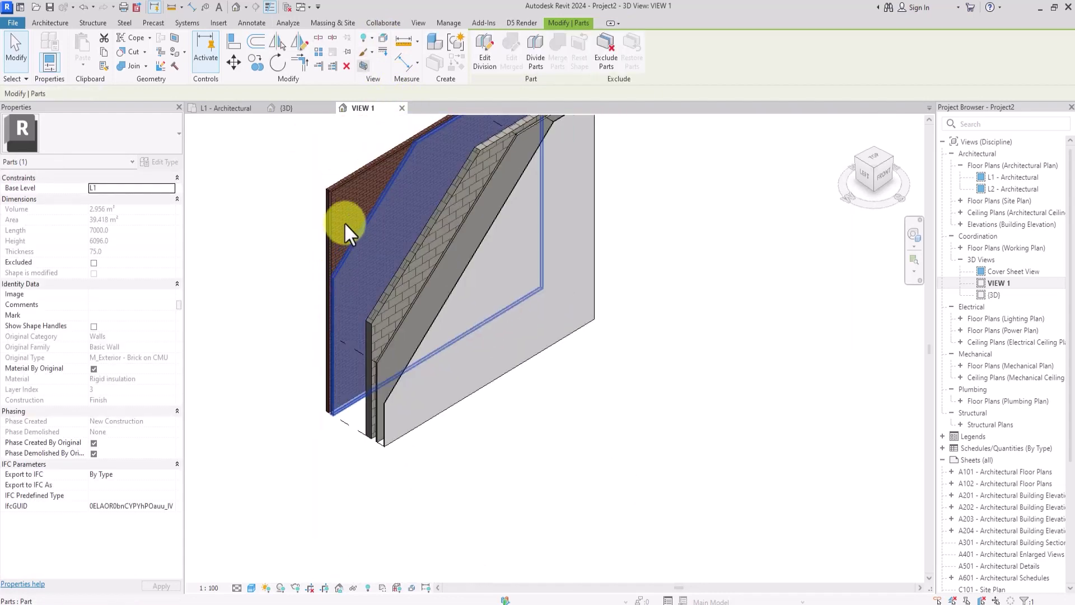
{"action": "left_click", "coordinate": [387, 40]}
{"action": "scroll", "coordinate": [420, 125], "scroll_direction": "up", "scroll_amount": 2}
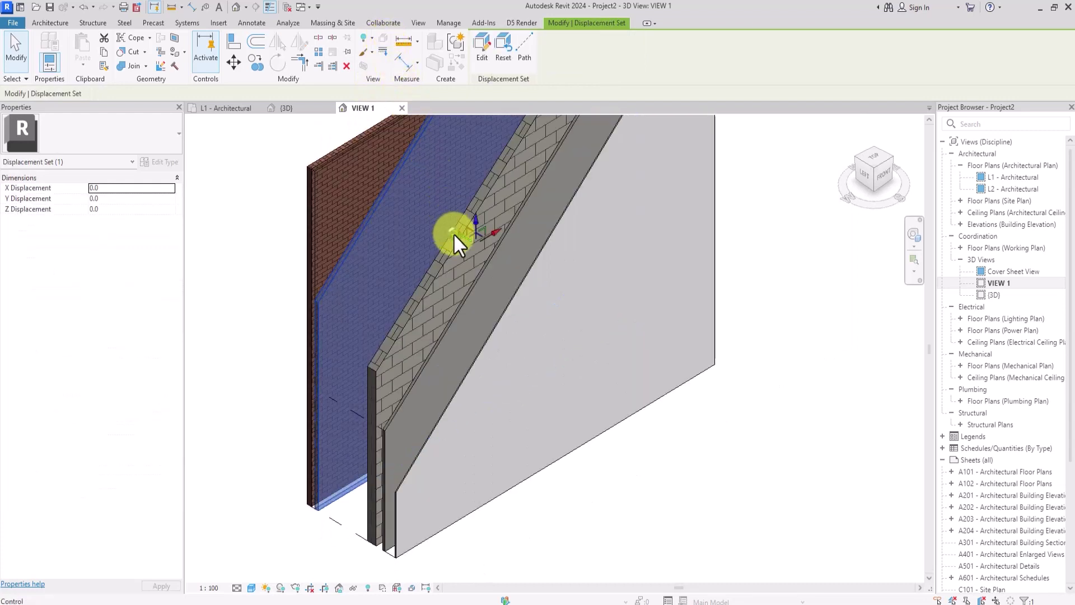
{"action": "left_click_drag", "start_coordinate": [451, 233], "coordinate": [473, 277]}
{"action": "scroll", "coordinate": [668, 284], "scroll_direction": "down", "scroll_amount": 2}
{"action": "left_click", "coordinate": [669, 285]}
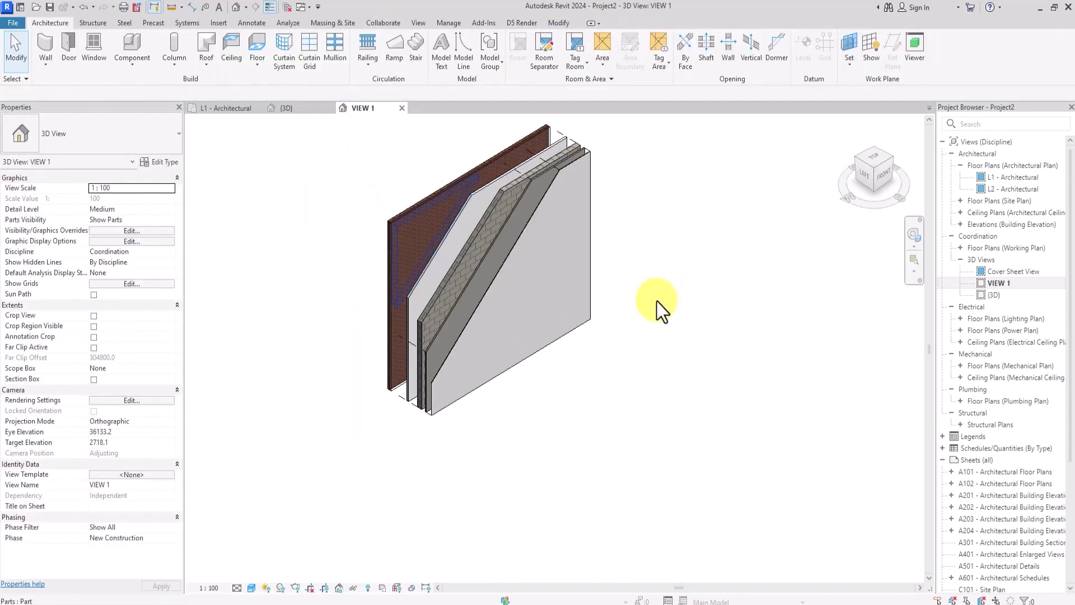
{"action": "scroll", "coordinate": [523, 523], "scroll_direction": "down", "scroll_amount": 2}
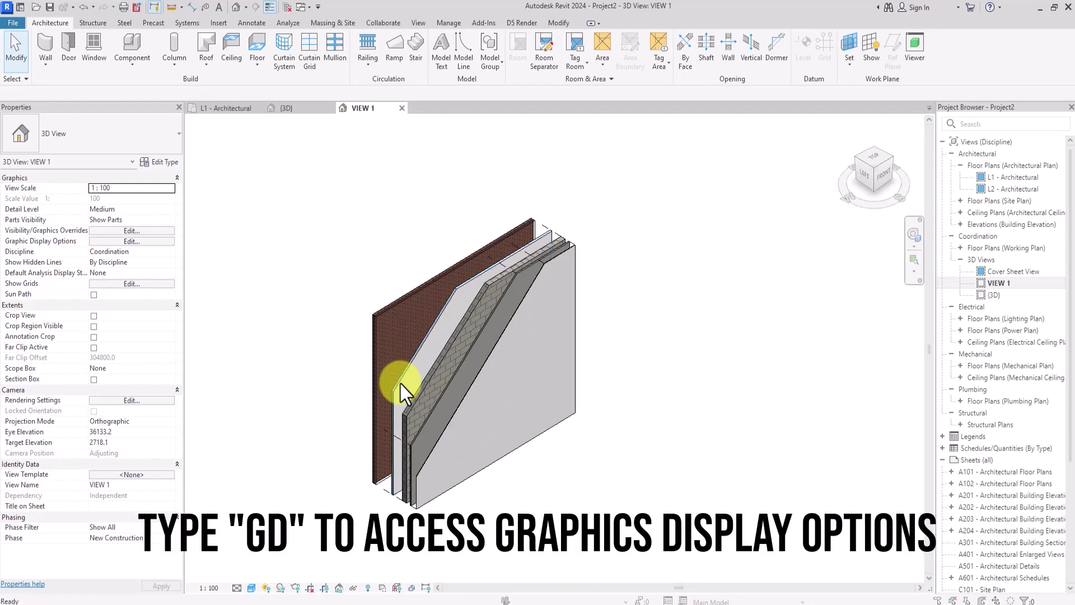
Step: In Graphic Display Options (GD), set Sun 50, Ambient Light 10, Shadows 10 and open Sun Settings
{"action": "key", "text": "d"}
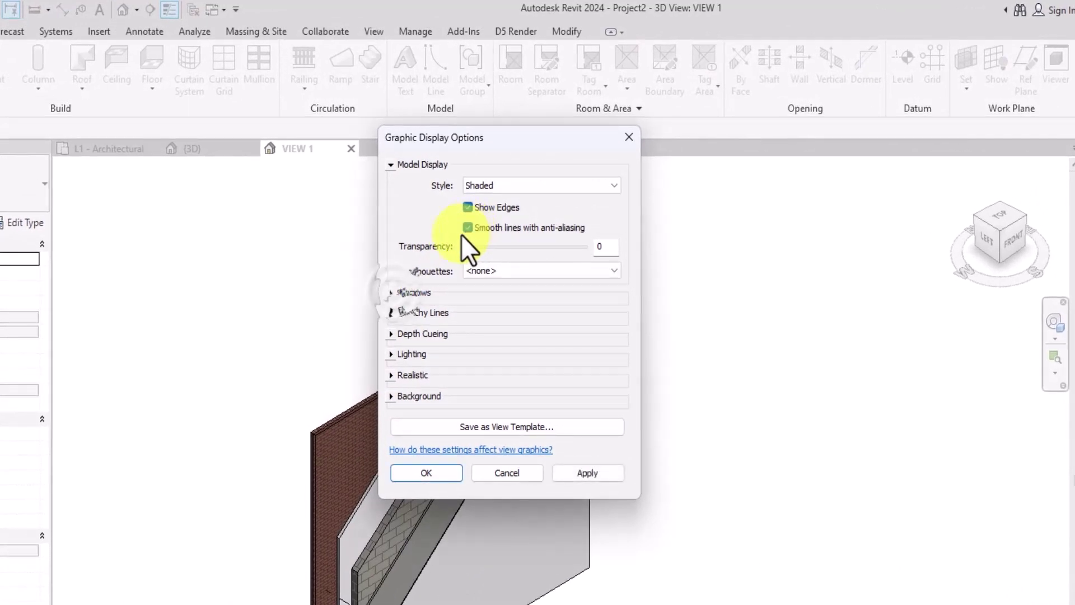
{"action": "left_click", "coordinate": [393, 292]}
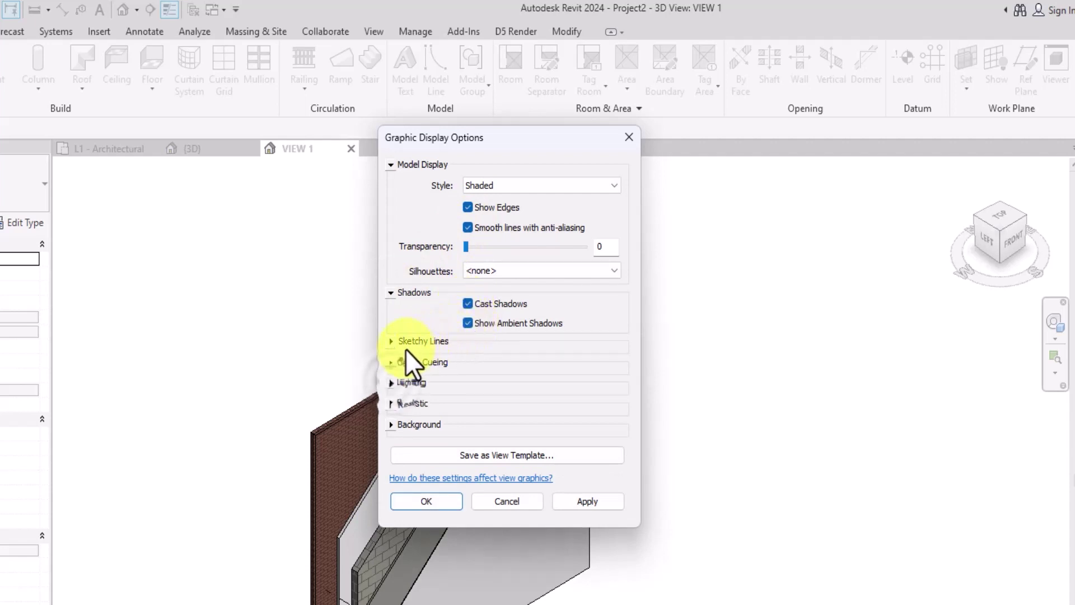
{"action": "left_click", "coordinate": [393, 383]}
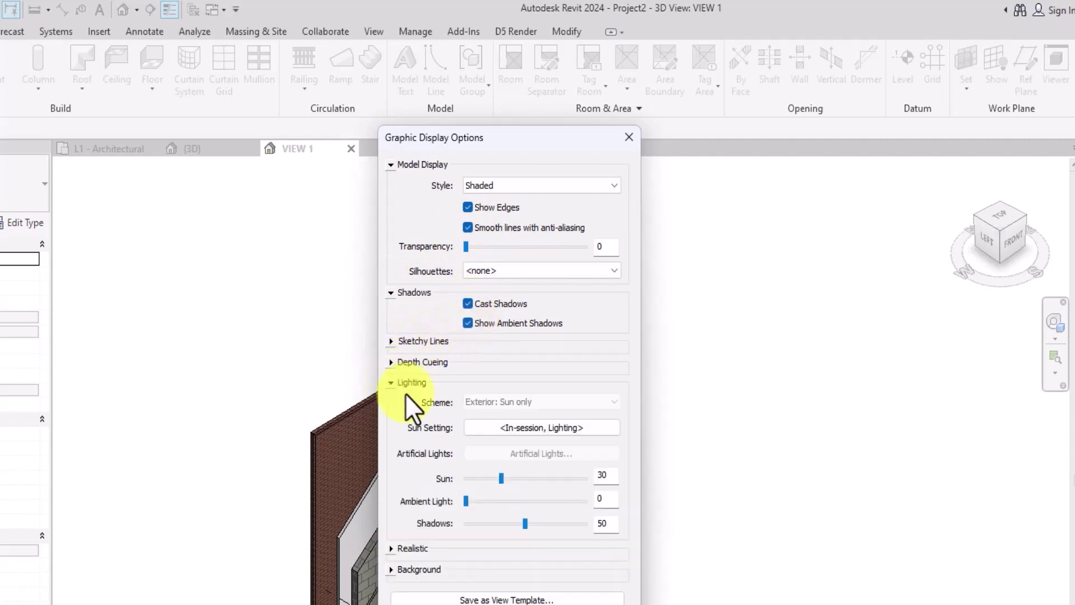
{"action": "left_click", "coordinate": [529, 480]}
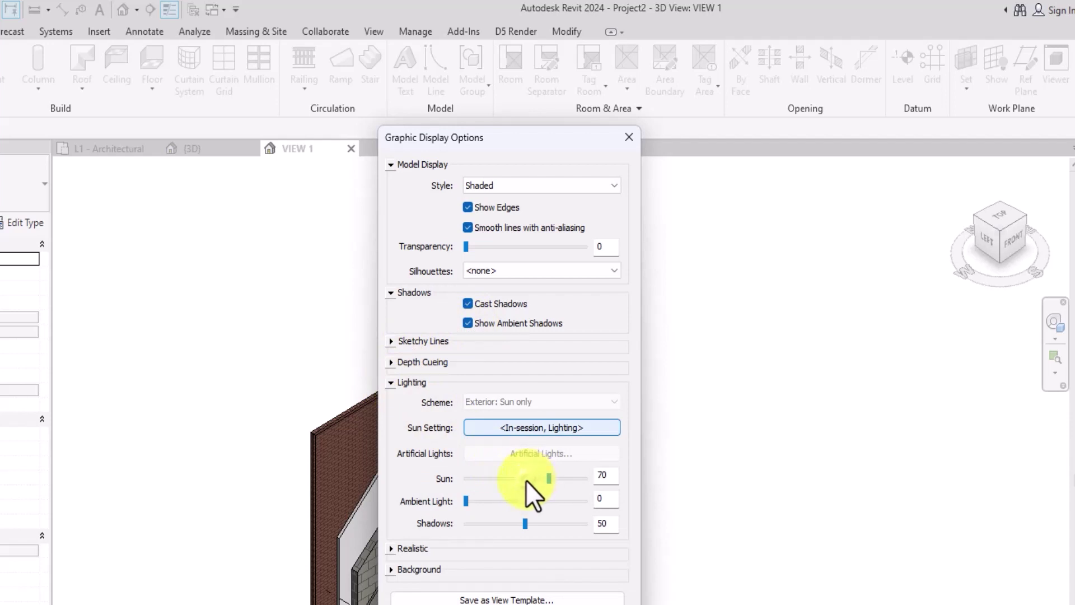
{"action": "left_click", "coordinate": [526, 481]}
{"action": "left_click", "coordinate": [482, 501]}
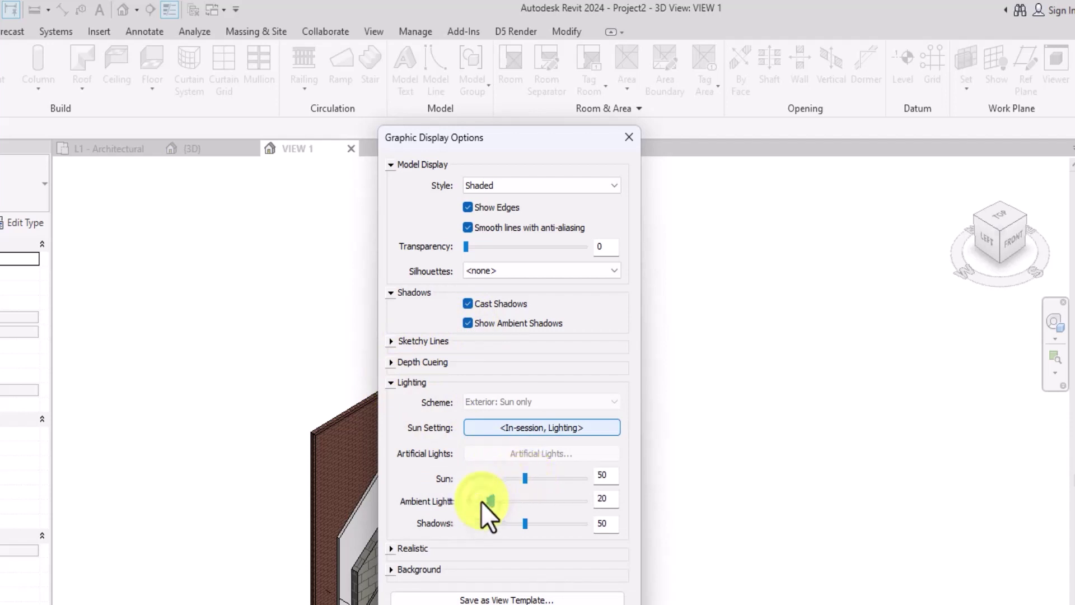
{"action": "left_click", "coordinate": [479, 502]}
{"action": "left_click_drag", "start_coordinate": [604, 499], "coordinate": [574, 505]}
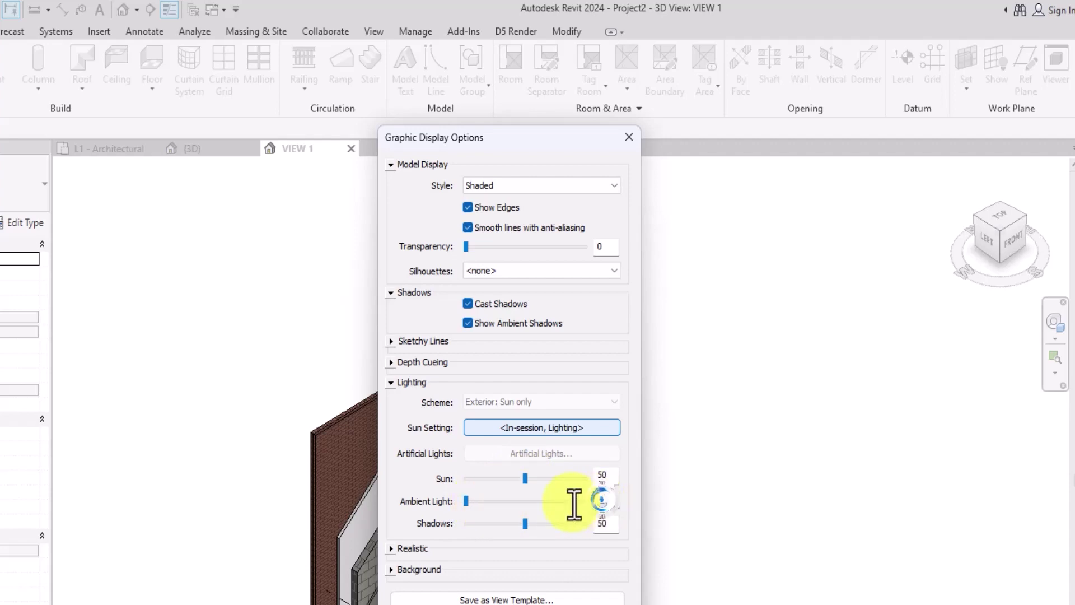
{"action": "type", "text": "1"}
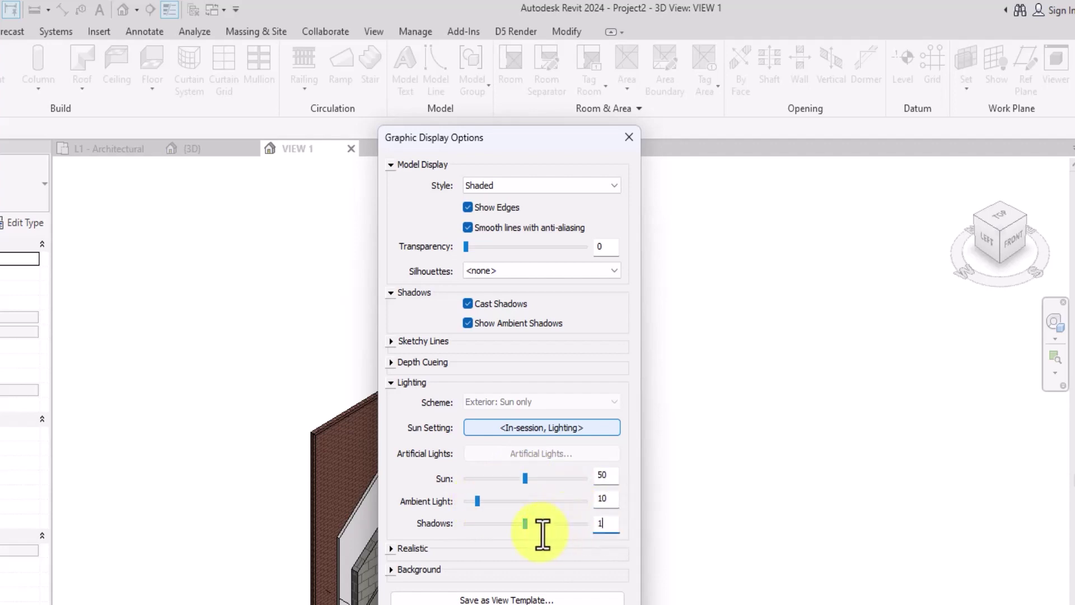
{"action": "type", "text": "0"}
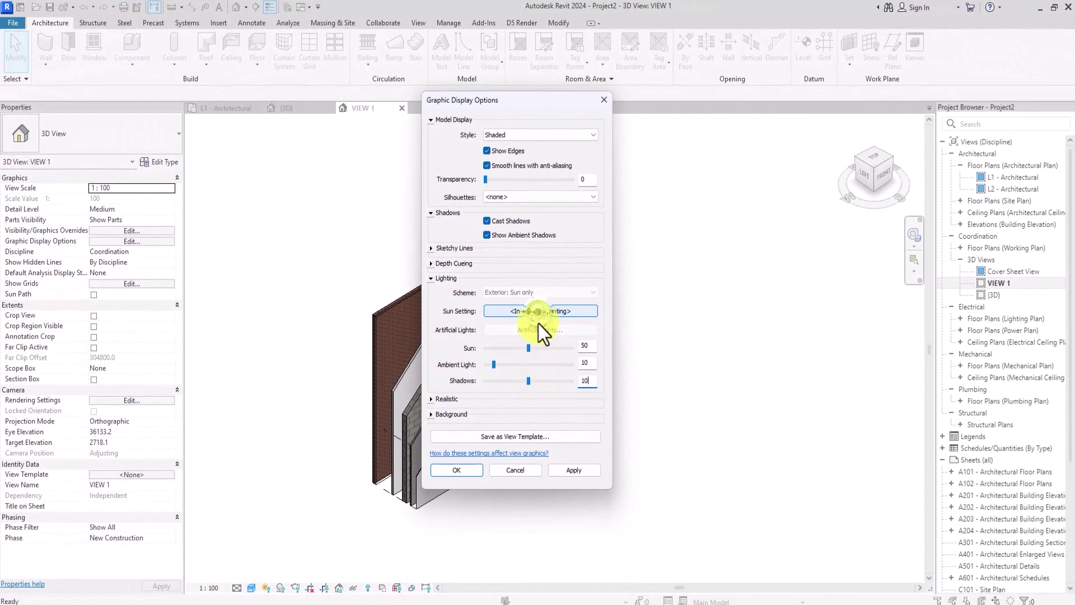
{"action": "left_click", "coordinate": [539, 312]}
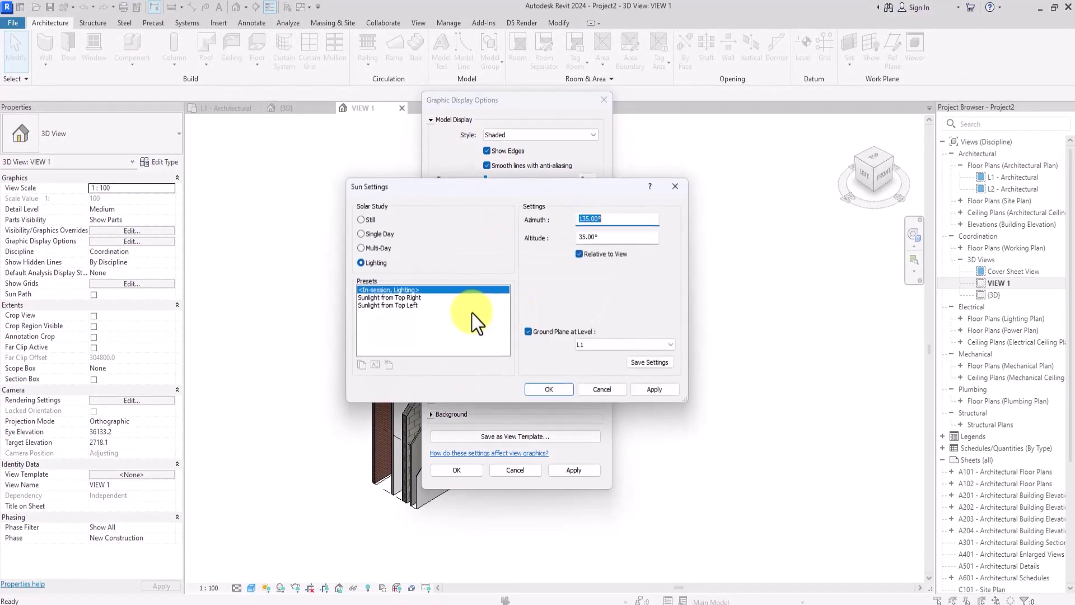
Step: Apply the 'Sunlight from Top Right' sun preset to VIEW 1 and accept the display options
{"action": "left_click", "coordinate": [384, 298]}
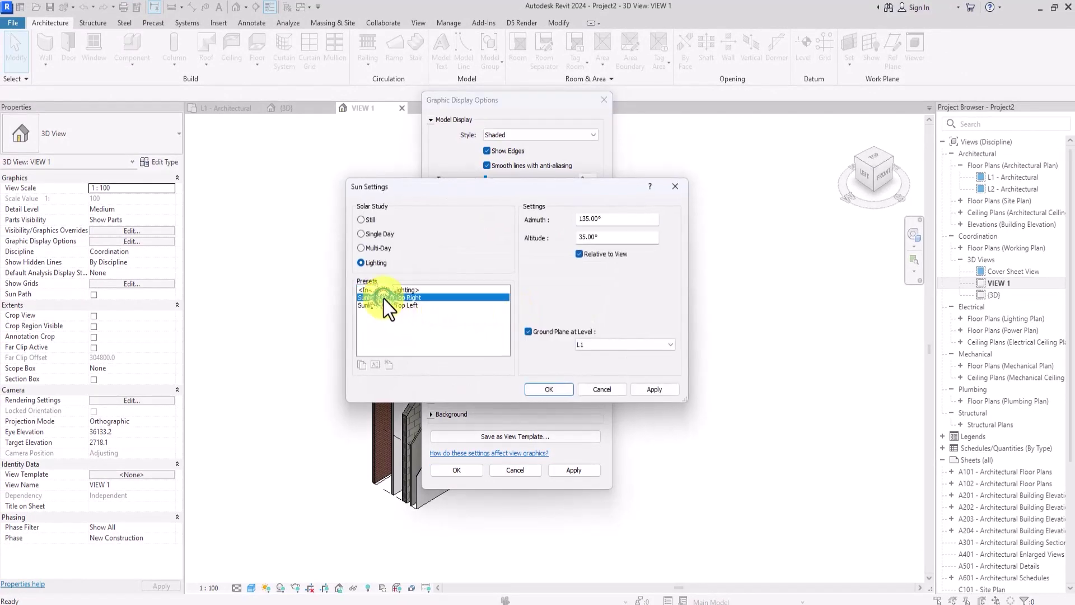
{"action": "left_click", "coordinate": [553, 390]}
{"action": "left_click", "coordinate": [570, 472]}
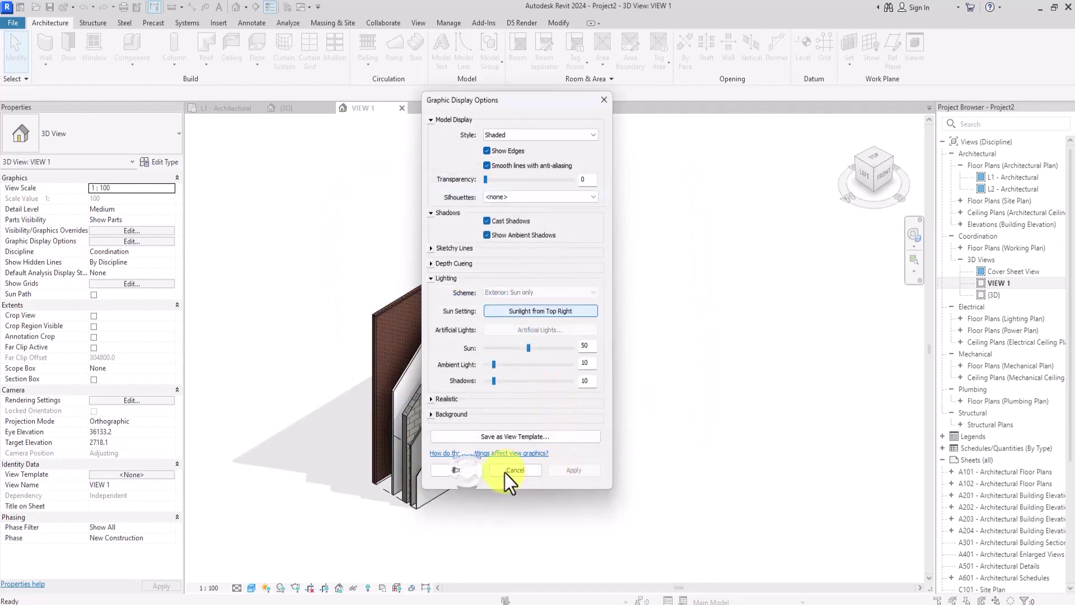
{"action": "left_click", "coordinate": [467, 472]}
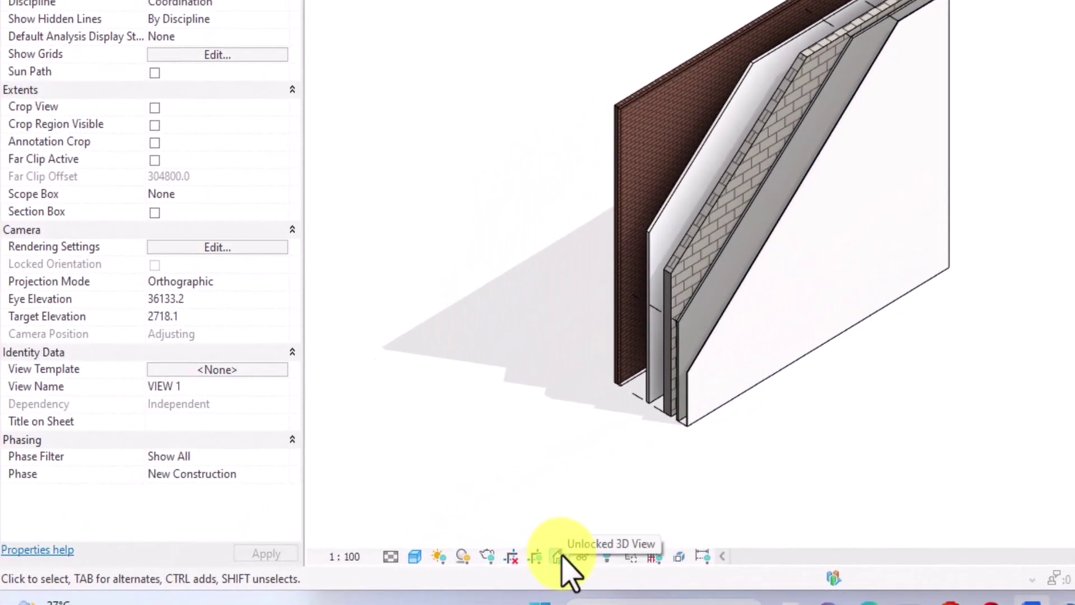
Step: Save the orientation and lock the 3D view
{"action": "left_click", "coordinate": [560, 556]}
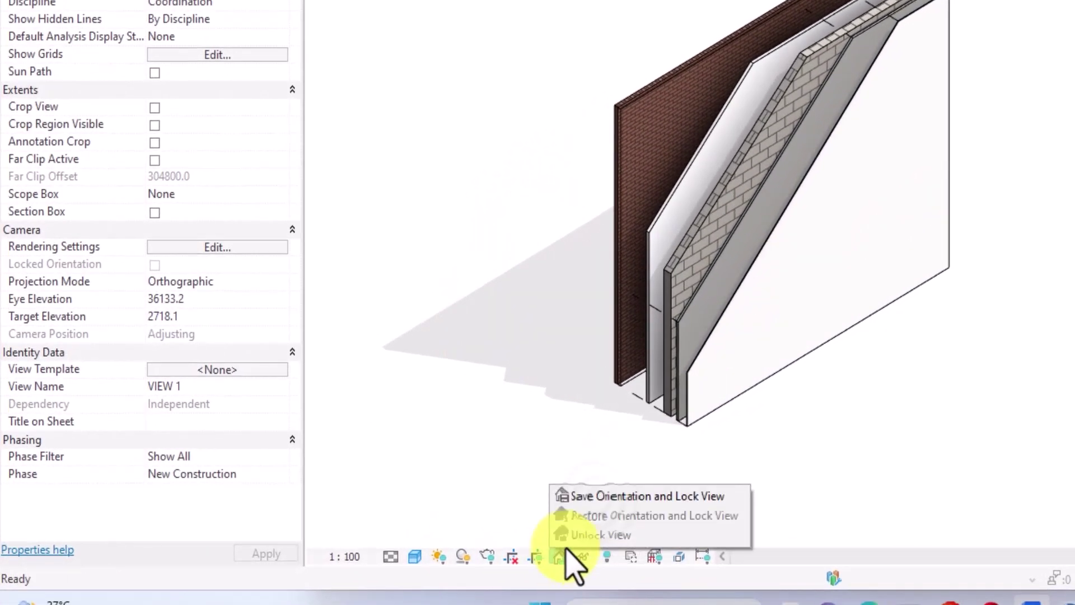
{"action": "left_click", "coordinate": [597, 497]}
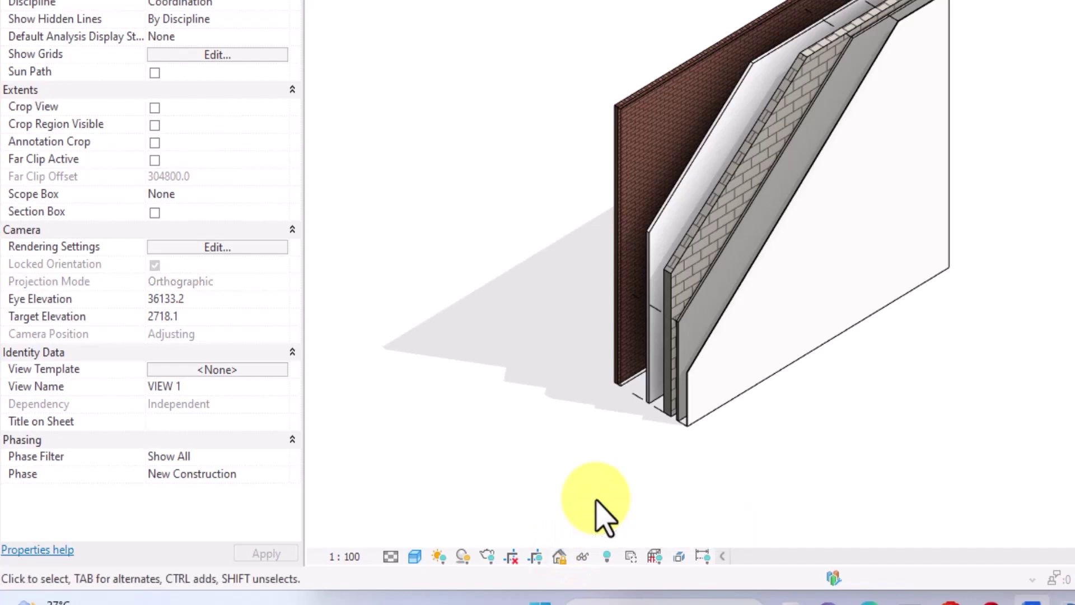
{"action": "scroll", "coordinate": [686, 309], "scroll_direction": "down", "scroll_amount": 2}
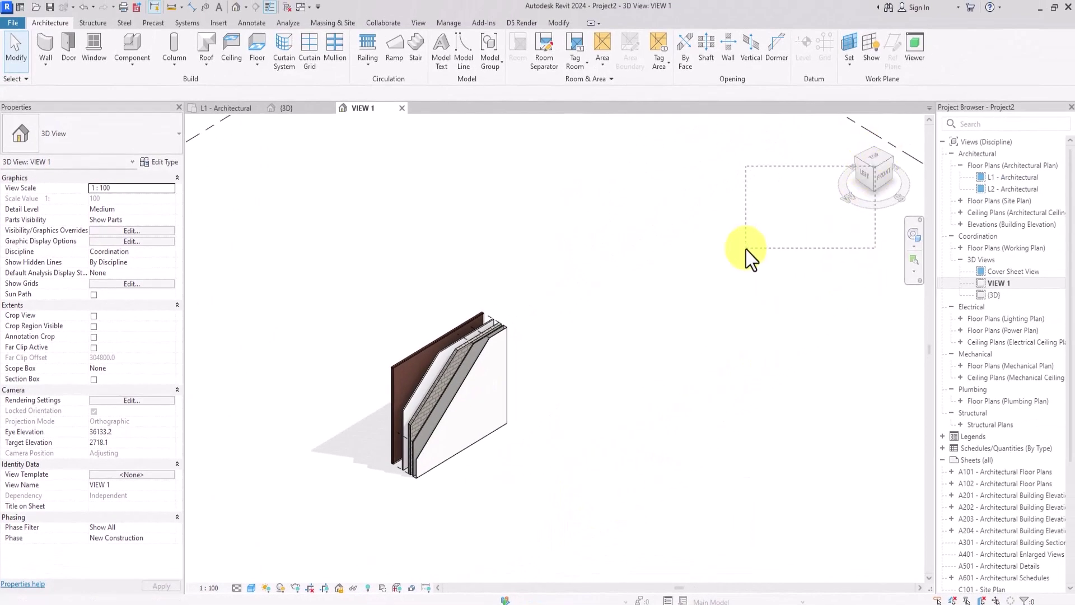
{"action": "scroll", "coordinate": [751, 233], "scroll_direction": "down", "scroll_amount": 4}
{"action": "scroll", "coordinate": [750, 233], "scroll_direction": "up", "scroll_amount": 3}
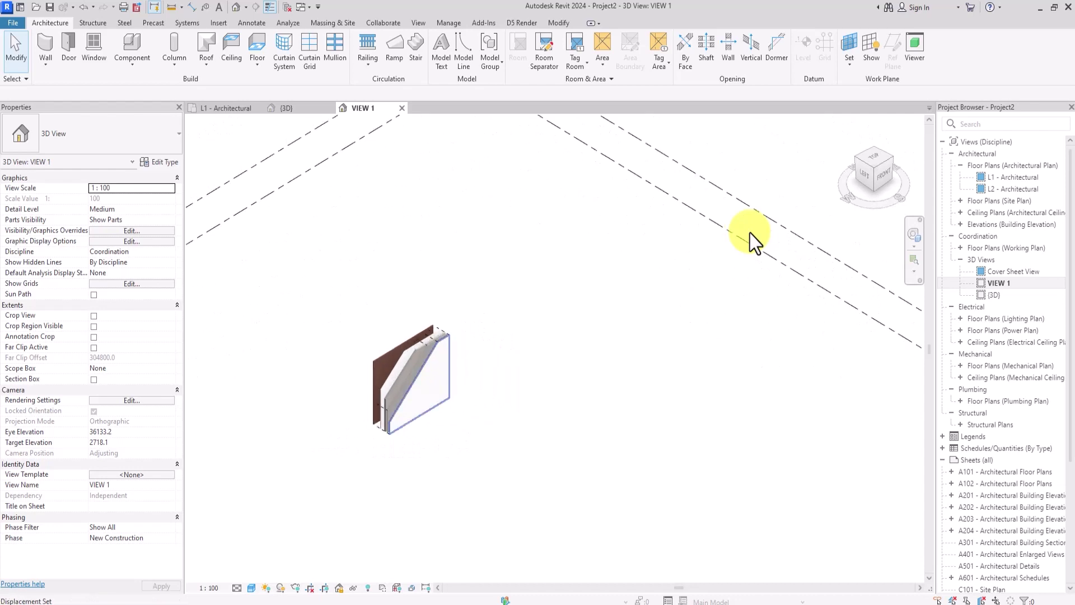
{"action": "scroll", "coordinate": [751, 233], "scroll_direction": "up", "scroll_amount": 2}
{"action": "scroll", "coordinate": [750, 233], "scroll_direction": "down", "scroll_amount": 1}
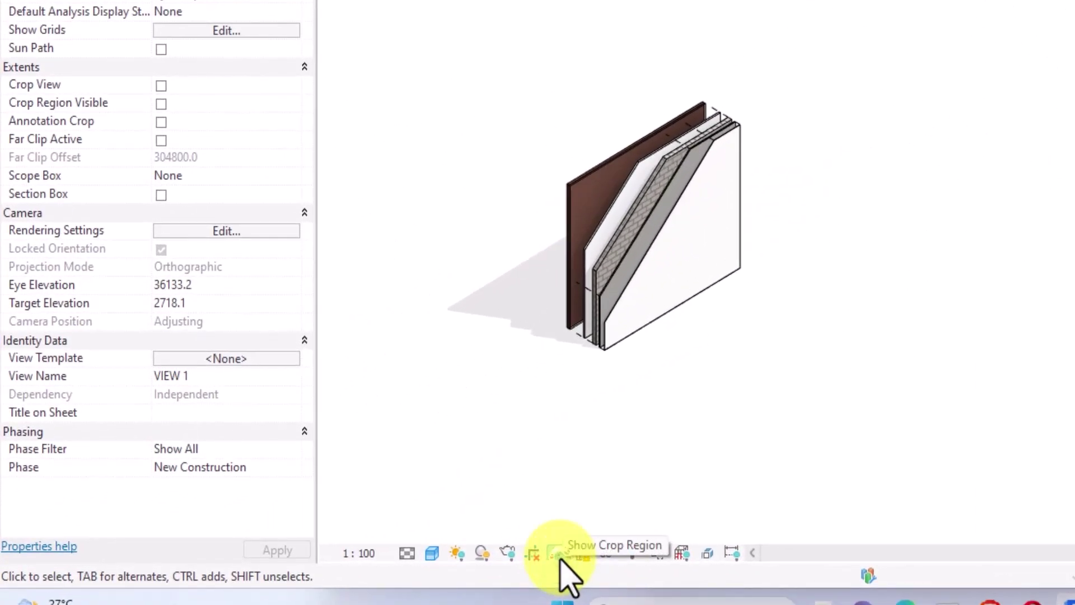
Step: Show the crop region, tighten all four edges around the wall, then hide the crop boundary
{"action": "left_click", "coordinate": [557, 555]}
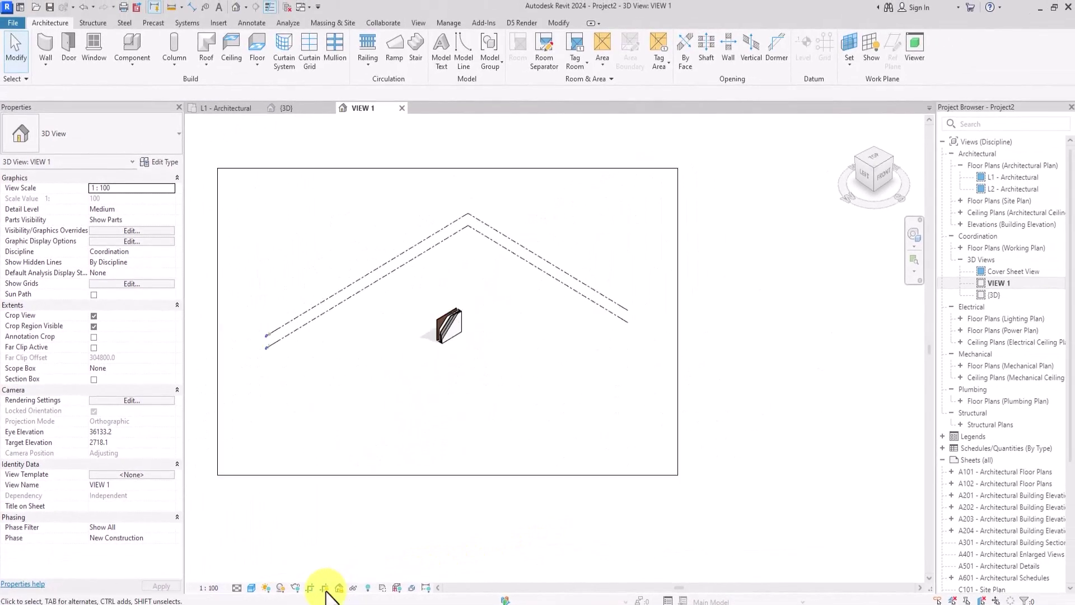
{"action": "scroll", "coordinate": [410, 397], "scroll_direction": "down", "scroll_amount": 1}
{"action": "scroll", "coordinate": [434, 458], "scroll_direction": "up", "scroll_amount": 3}
{"action": "scroll", "coordinate": [431, 454], "scroll_direction": "down", "scroll_amount": 3}
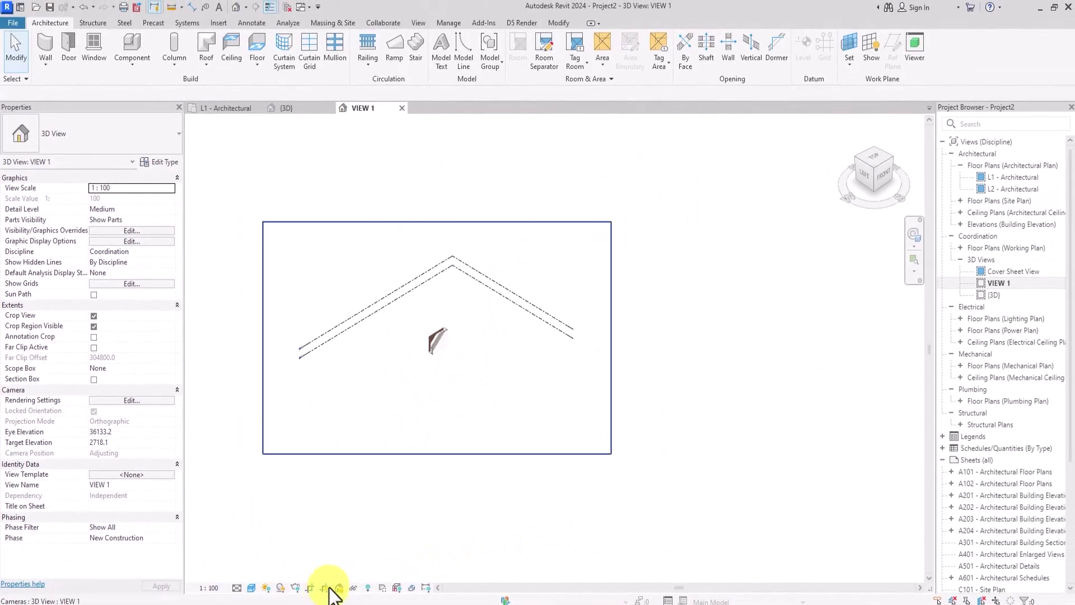
{"action": "left_click", "coordinate": [432, 459]}
{"action": "left_click_drag", "start_coordinate": [438, 456], "coordinate": [444, 360]}
{"action": "left_click_drag", "start_coordinate": [438, 221], "coordinate": [439, 320]}
{"action": "scroll", "coordinate": [549, 342], "scroll_direction": "up", "scroll_amount": 3}
{"action": "left_click_drag", "start_coordinate": [642, 339], "coordinate": [401, 343]}
{"action": "middle_click_drag", "start_coordinate": [291, 371], "coordinate": [437, 368]}
{"action": "scroll", "coordinate": [436, 368], "scroll_direction": "up", "scroll_amount": 1}
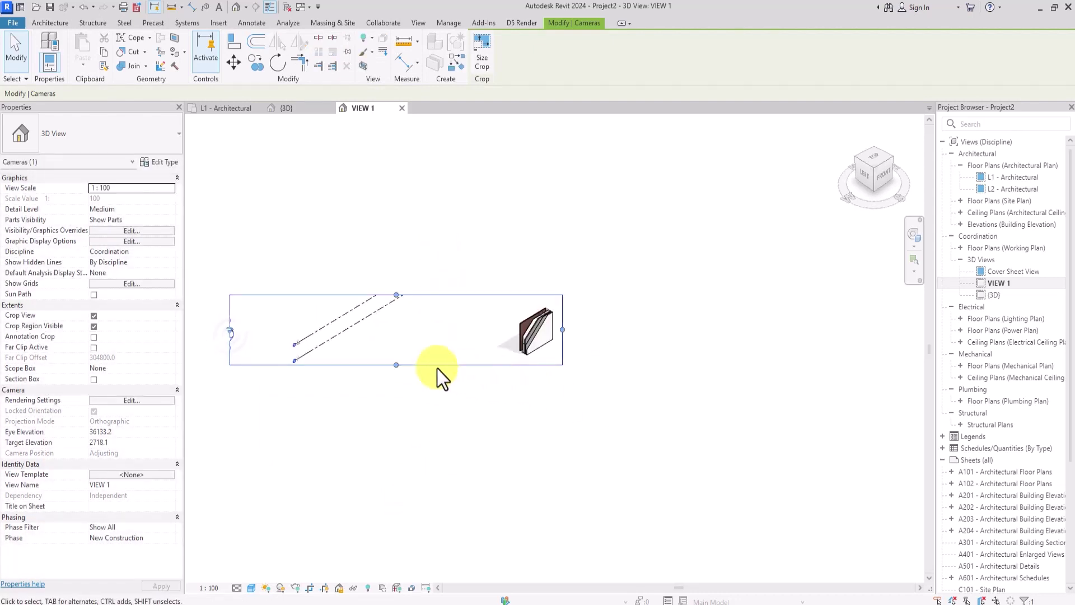
{"action": "left_click_drag", "start_coordinate": [229, 330], "coordinate": [511, 341]}
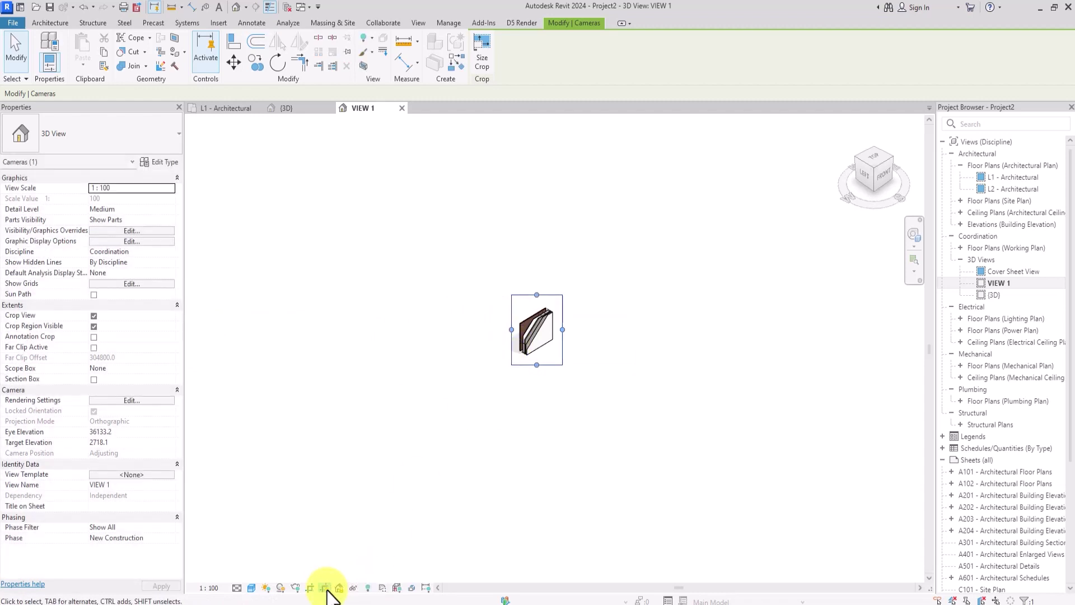
{"action": "left_click", "coordinate": [325, 588]}
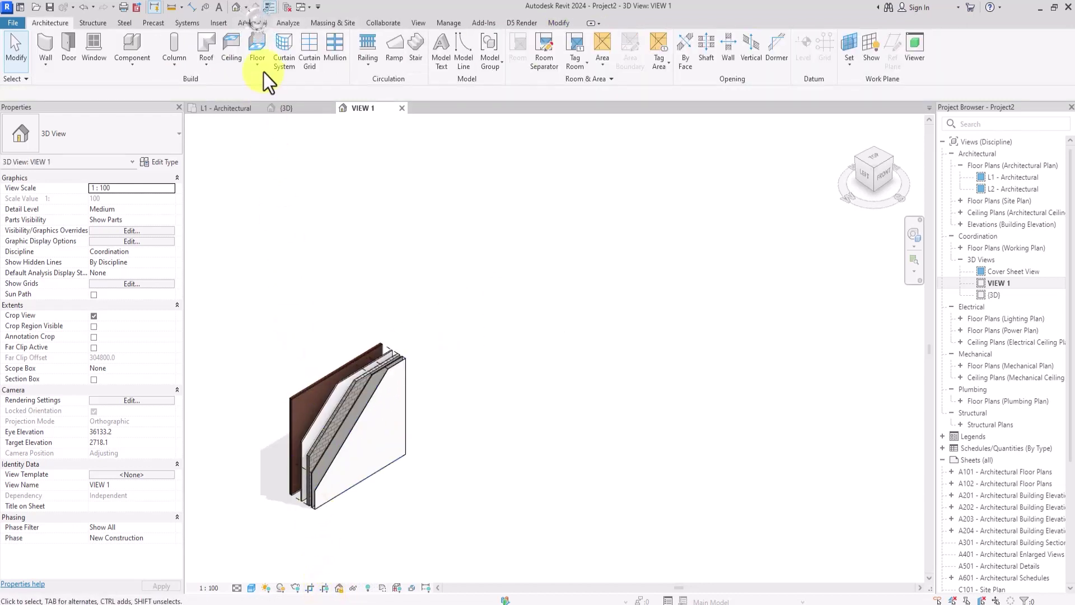
Step: Add material tags for the Gypsum Wall Board and Light gauge steel furring layers
{"action": "left_click", "coordinate": [258, 23]}
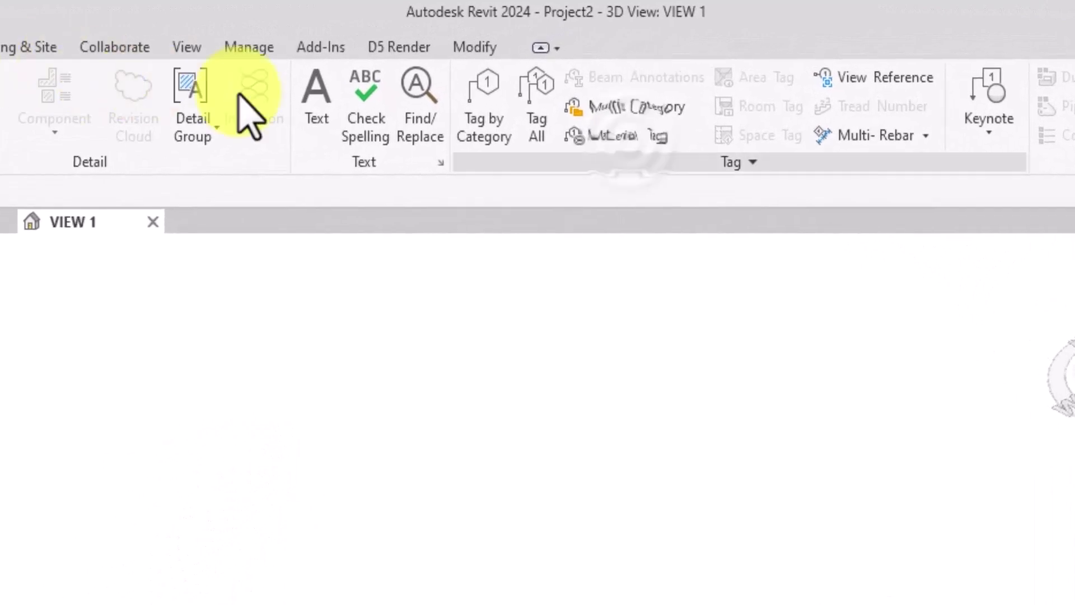
{"action": "left_click", "coordinate": [627, 137]}
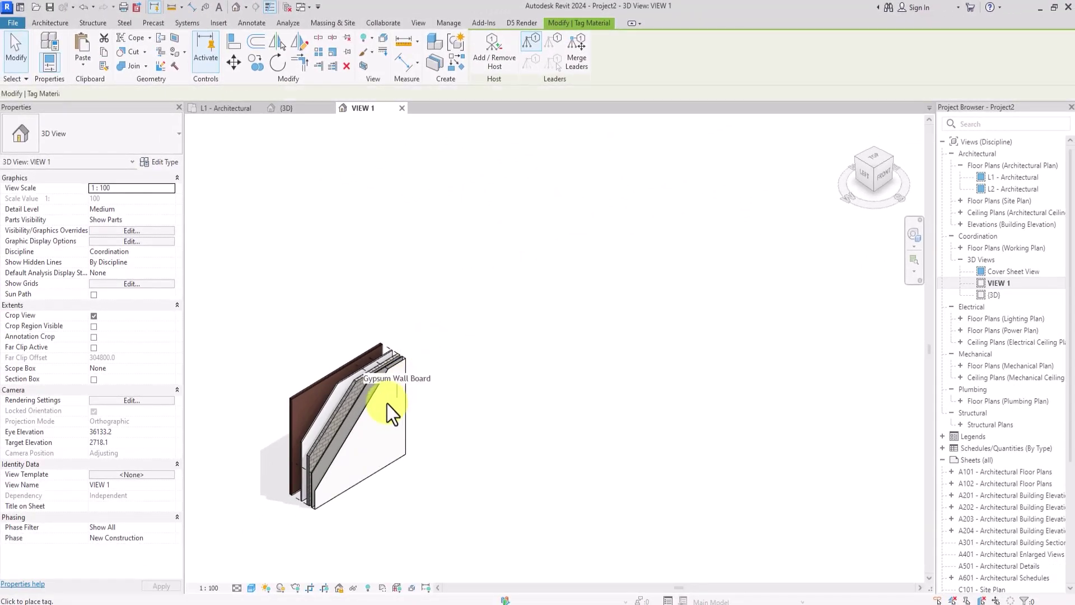
{"action": "scroll", "coordinate": [387, 404], "scroll_direction": "up", "scroll_amount": 4}
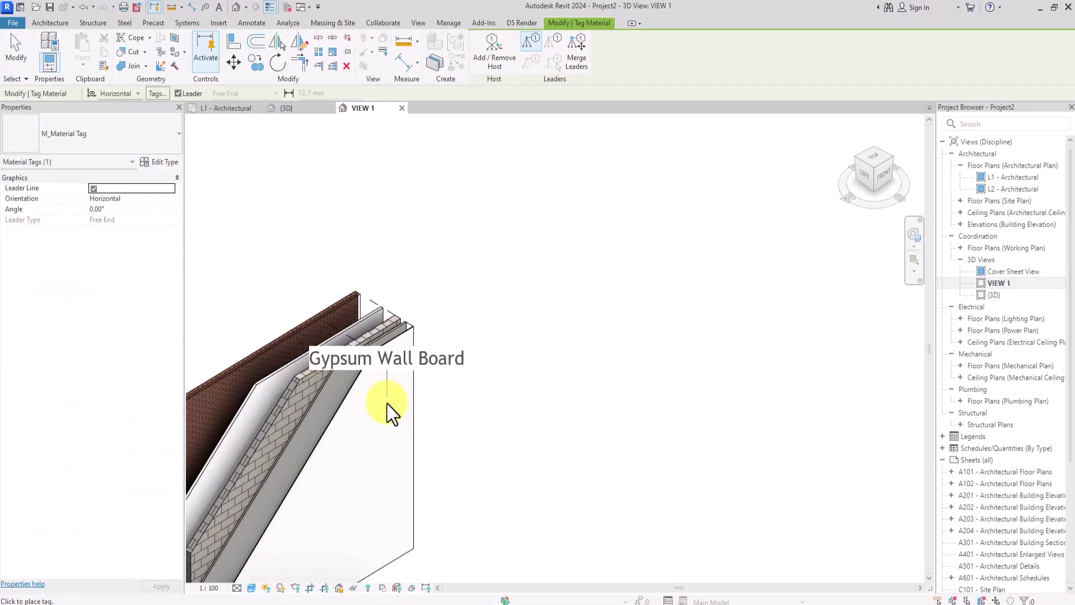
{"action": "left_click", "coordinate": [388, 404]}
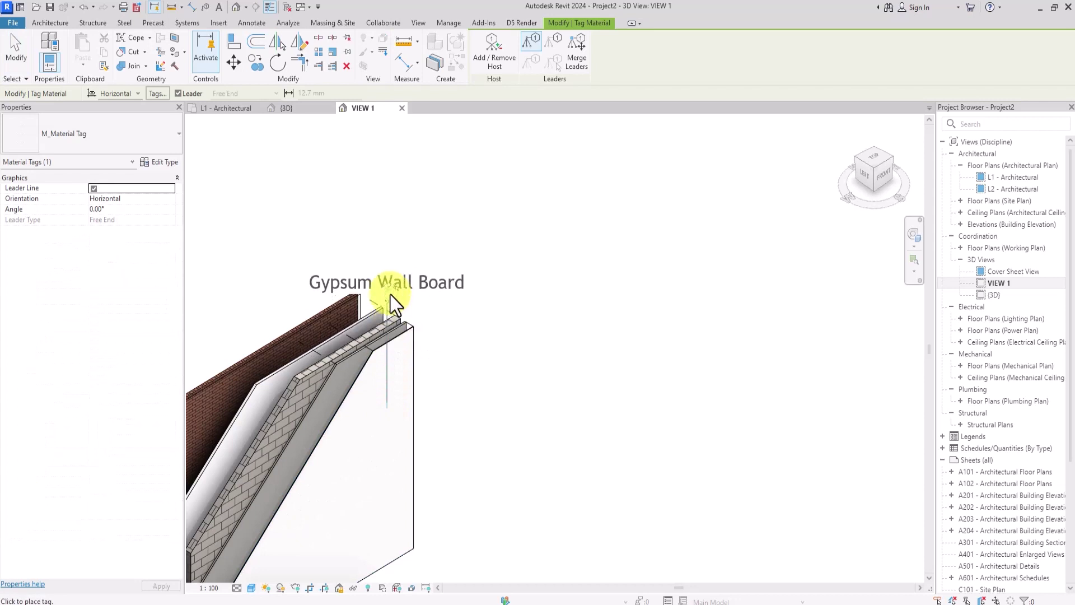
{"action": "left_click", "coordinate": [389, 293]}
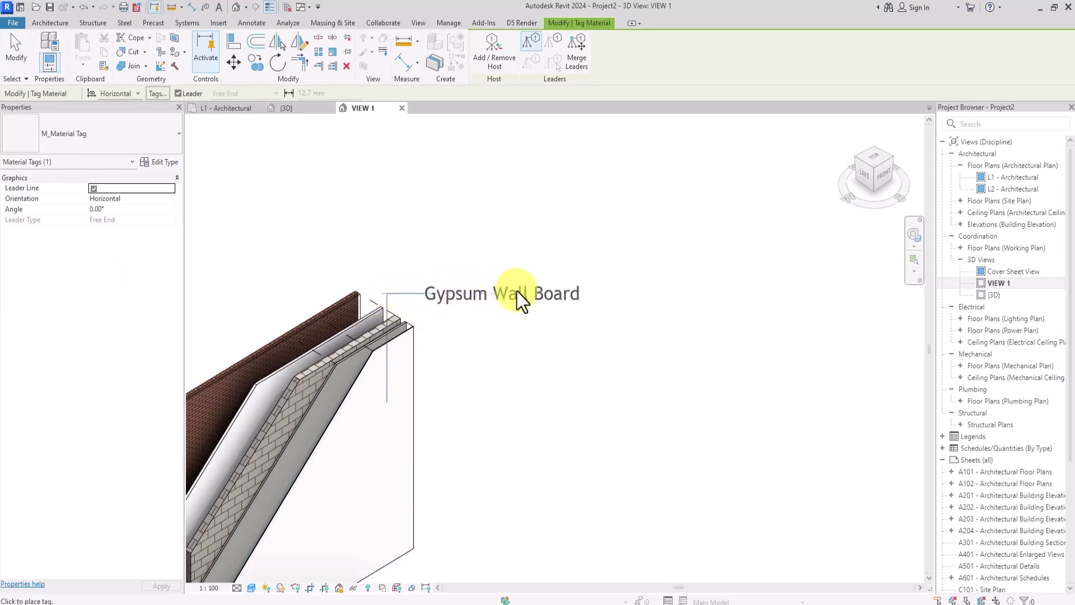
{"action": "left_click", "coordinate": [516, 291]}
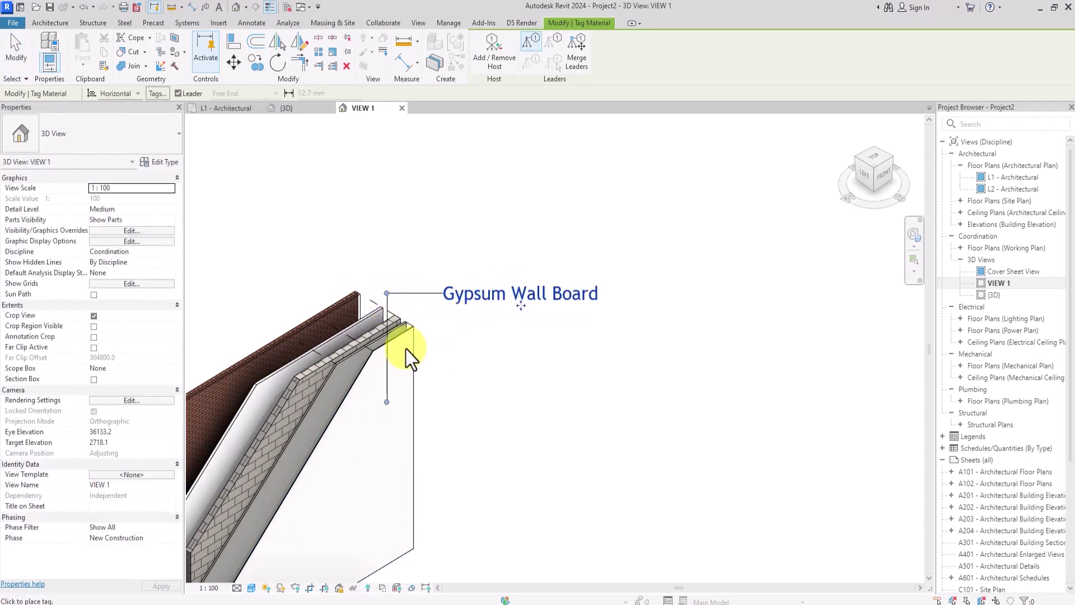
{"action": "left_click", "coordinate": [341, 382]}
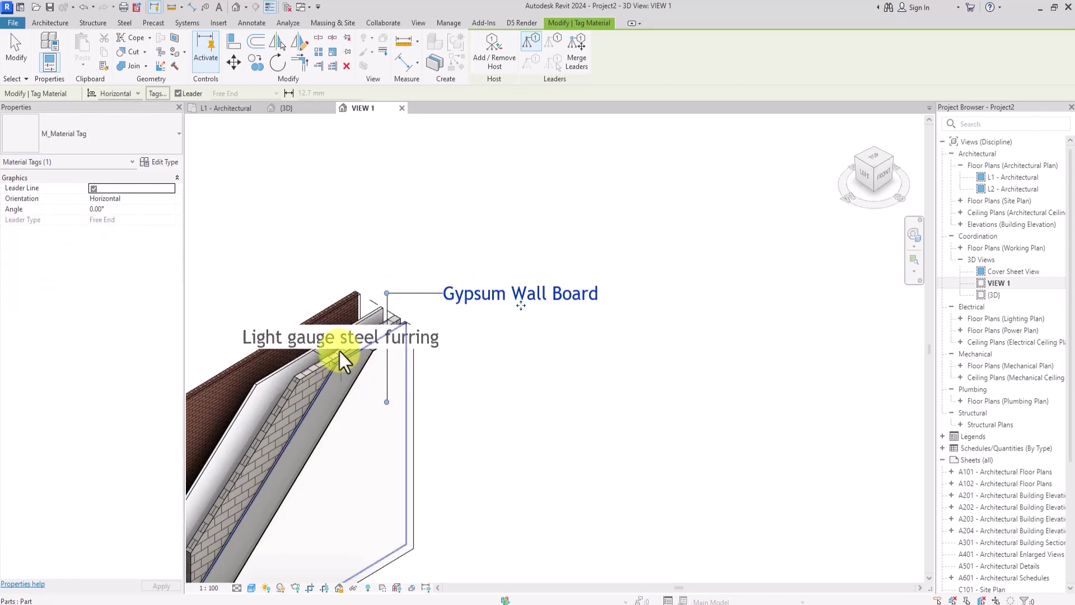
{"action": "left_click", "coordinate": [336, 272]}
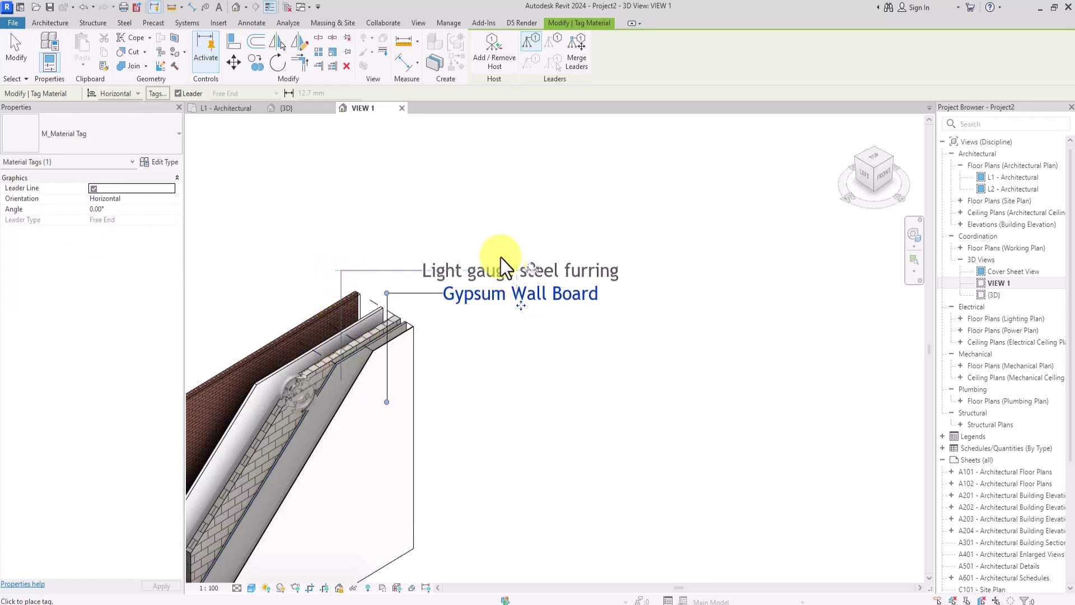
Step: Tag the Concrete masonry units layer, redoing the misplaced tag
{"action": "left_click", "coordinate": [507, 268]}
{"action": "left_click", "coordinate": [298, 393]}
{"action": "left_click", "coordinate": [298, 251]}
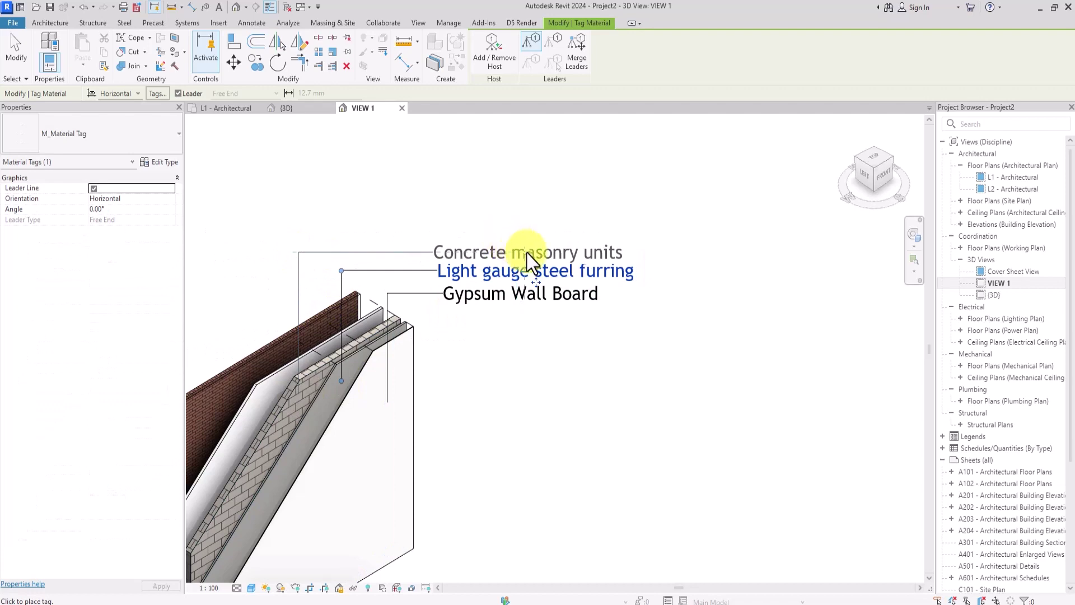
{"action": "left_click", "coordinate": [527, 253]}
{"action": "key", "text": "ctrl+z"}
{"action": "left_click", "coordinate": [305, 392]}
{"action": "left_click", "coordinate": [302, 235]}
Step: Tag the Rigid foam insulation board, Air and Common brick layers above the wall
{"action": "left_click", "coordinate": [533, 236]}
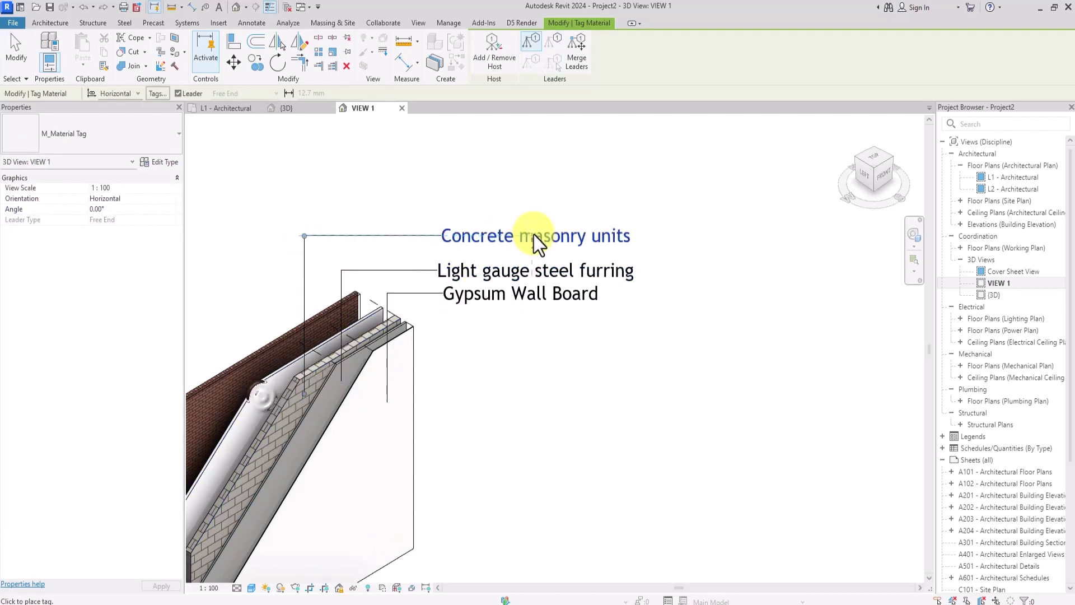
{"action": "left_click", "coordinate": [261, 395]}
{"action": "left_click", "coordinate": [264, 201]}
{"action": "left_click", "coordinate": [535, 202]}
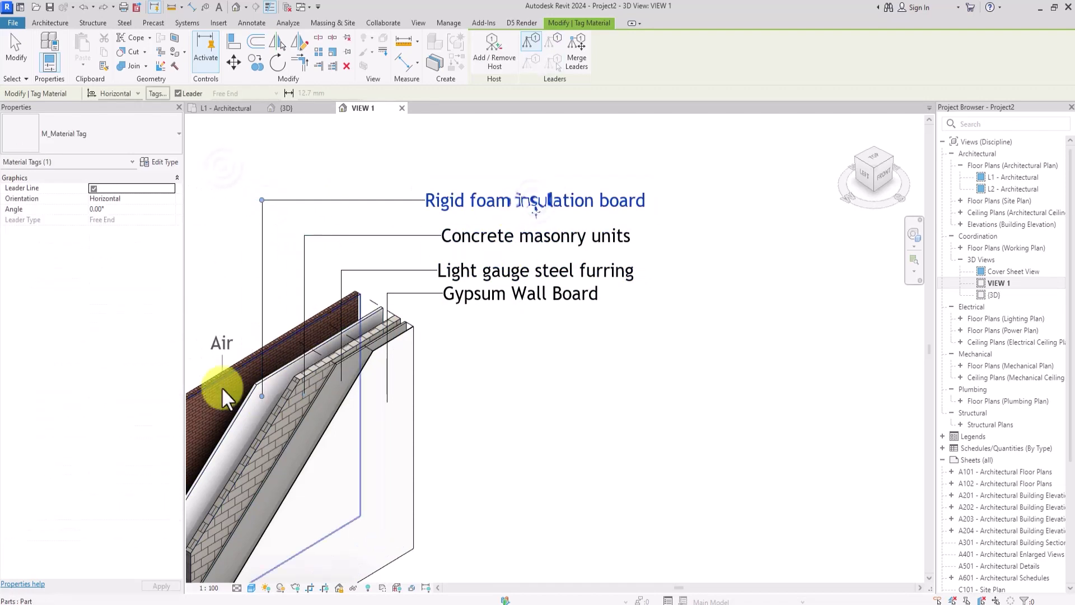
{"action": "left_click", "coordinate": [222, 392]}
{"action": "left_click", "coordinate": [223, 166]}
{"action": "left_click", "coordinate": [531, 167]}
{"action": "left_click", "coordinate": [203, 384]}
{"action": "middle_click_drag", "start_coordinate": [203, 384], "coordinate": [469, 448]}
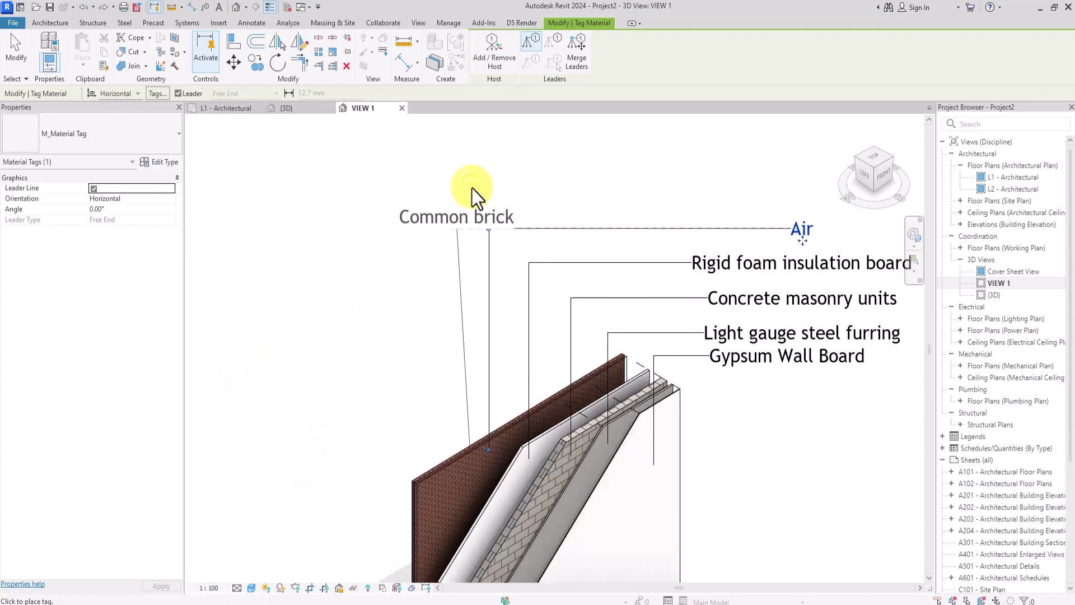
{"action": "left_click", "coordinate": [473, 188]}
{"action": "middle_click_drag", "start_coordinate": [472, 188], "coordinate": [279, 225]}
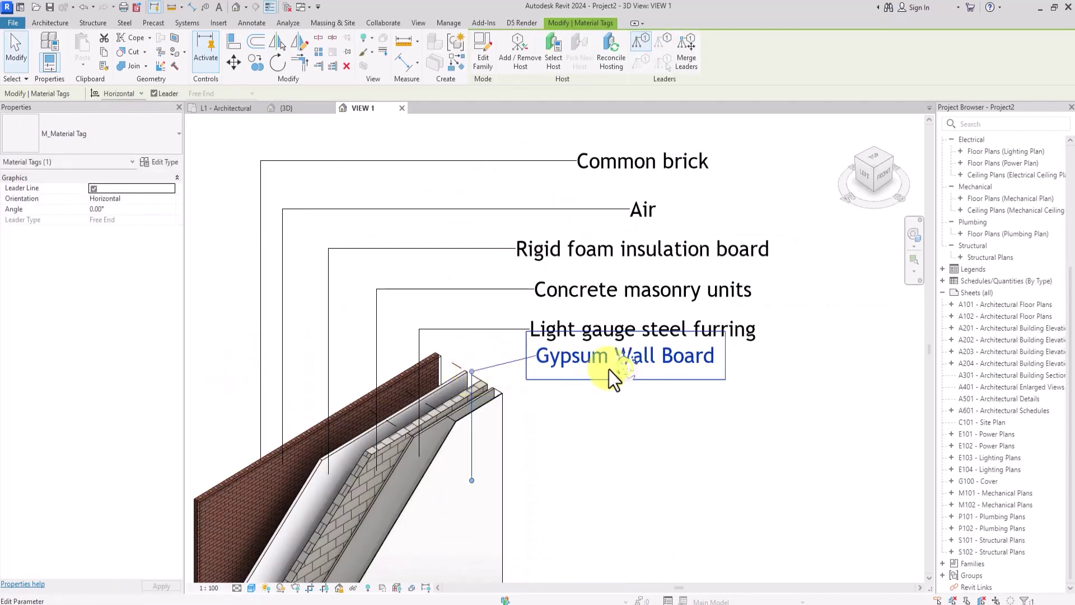
Step: Adjust the gypsum and steel furring tags and leaders for even spacing
{"action": "left_click_drag", "start_coordinate": [610, 369], "coordinate": [624, 397]}
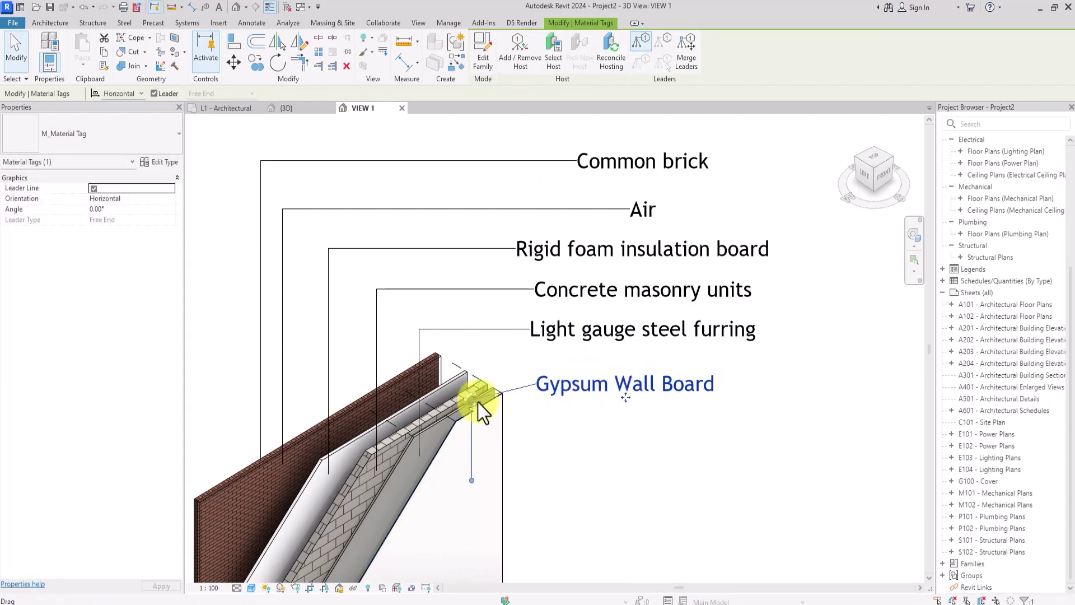
{"action": "left_click_drag", "start_coordinate": [473, 400], "coordinate": [473, 384]}
{"action": "left_click", "coordinate": [595, 334]}
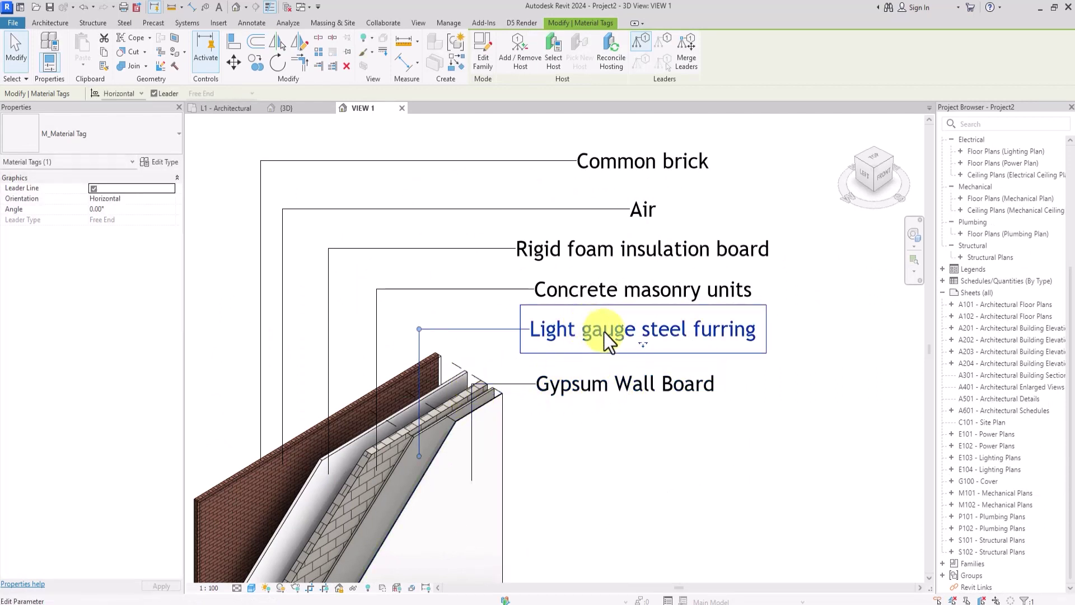
{"action": "left_click_drag", "start_coordinate": [647, 345], "coordinate": [648, 359]}
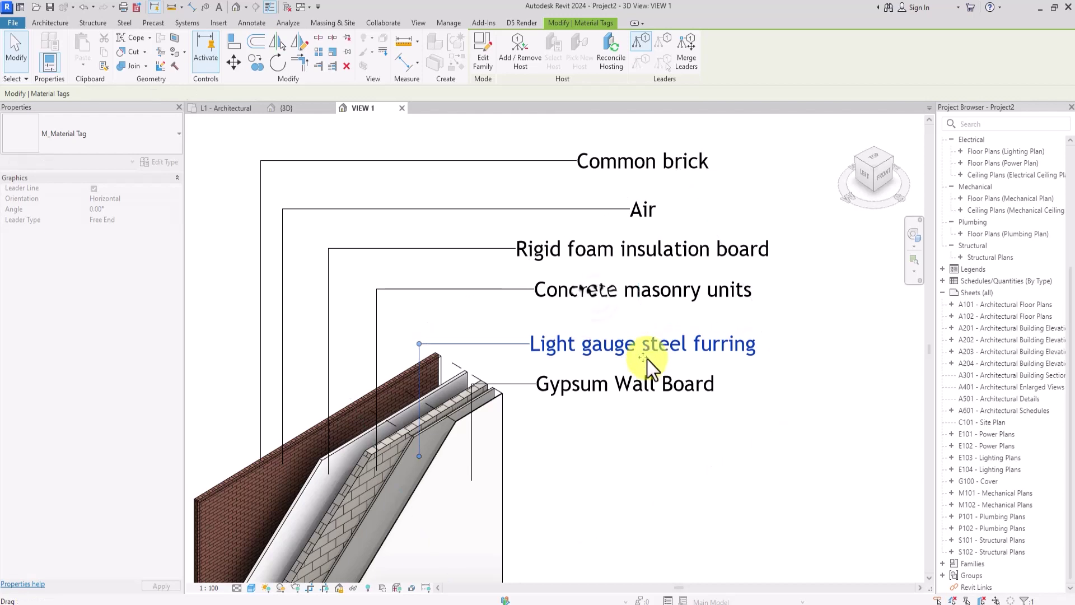
{"action": "left_click", "coordinate": [597, 301]}
{"action": "scroll", "coordinate": [614, 415], "scroll_direction": "down", "scroll_amount": 3}
{"action": "left_click", "coordinate": [616, 436]}
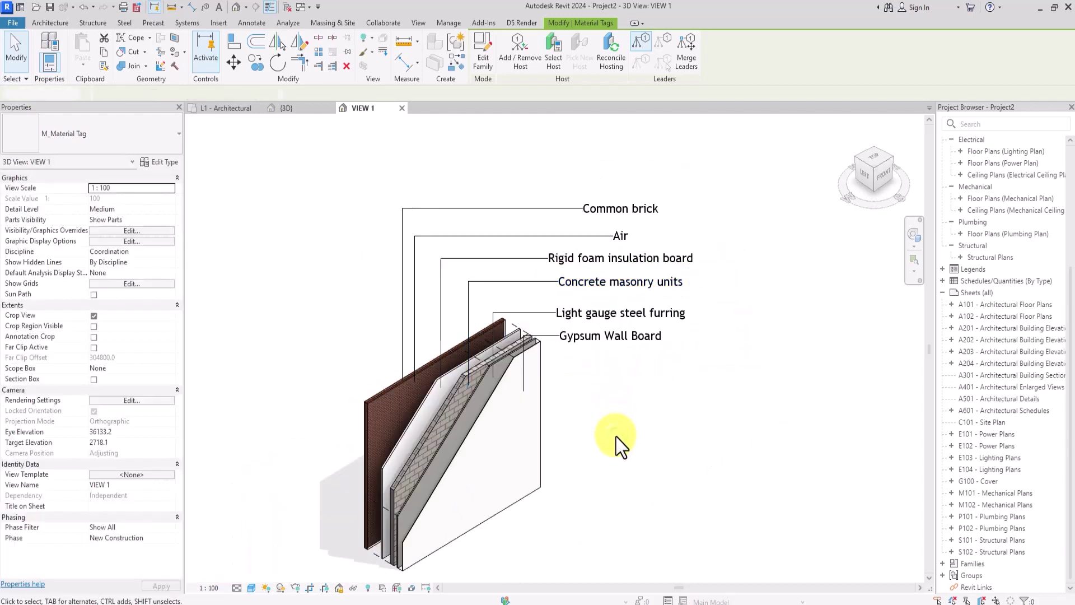
{"action": "scroll", "coordinate": [616, 437], "scroll_direction": "down", "scroll_amount": 2}
{"action": "scroll", "coordinate": [616, 437], "scroll_direction": "up", "scroll_amount": 4}
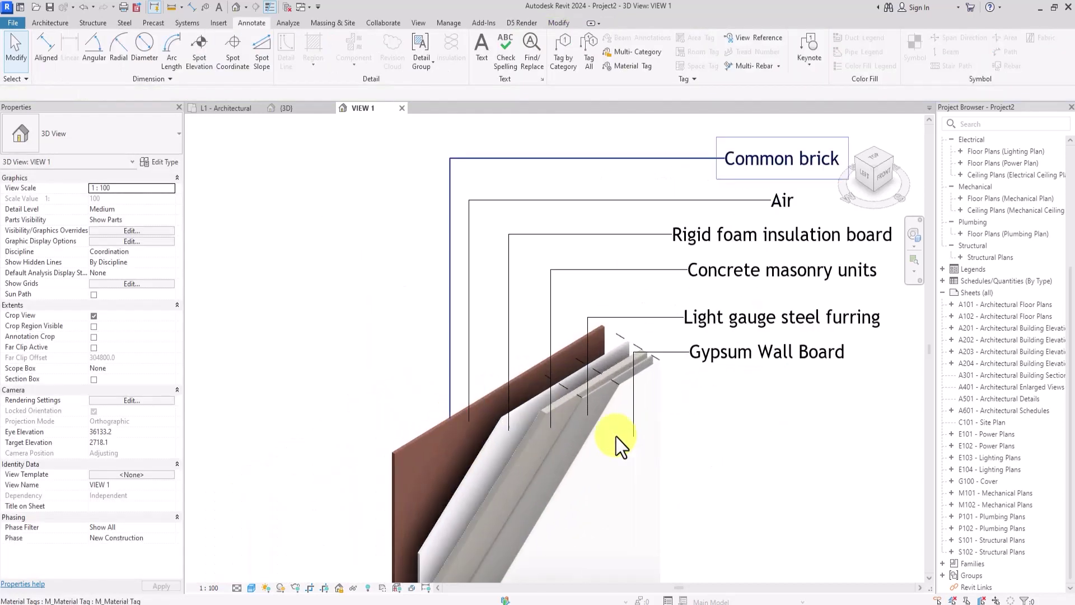
{"action": "scroll", "coordinate": [616, 436], "scroll_direction": "down", "scroll_amount": 3}
{"action": "scroll", "coordinate": [986, 314], "scroll_direction": "up", "scroll_amount": 2}
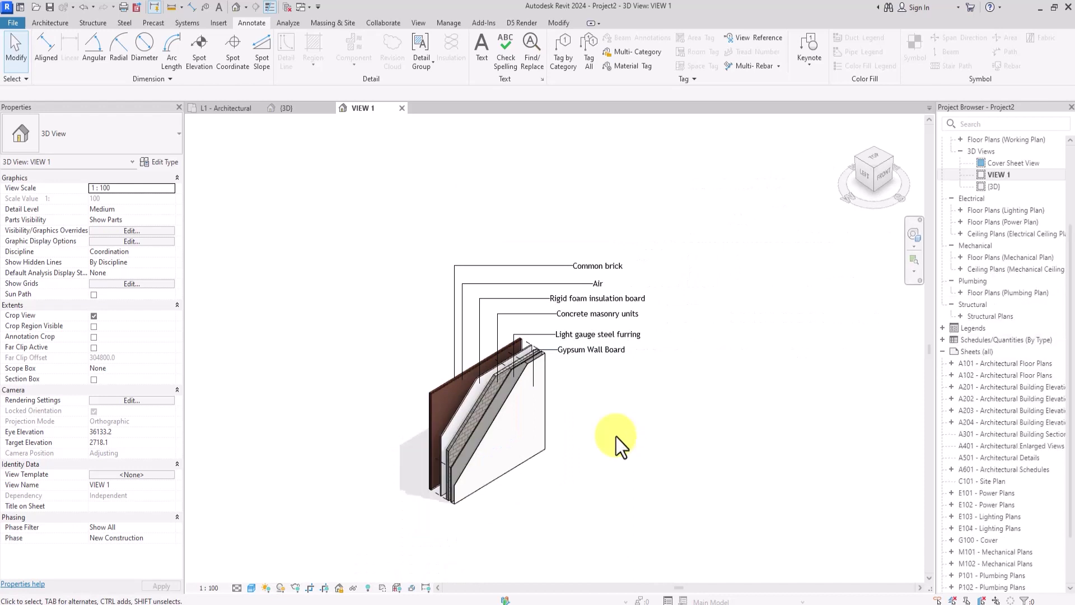
Step: Add sheet C102 from the Sheets (all) menu using a loaded titleblock
{"action": "right_click", "coordinate": [956, 351]}
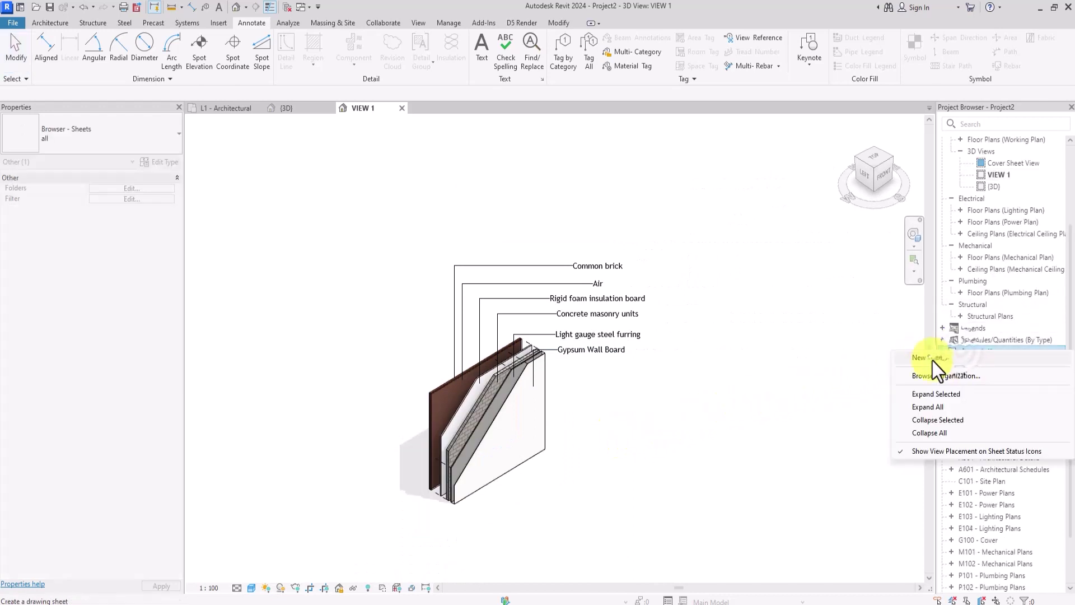
{"action": "left_click", "coordinate": [932, 360]}
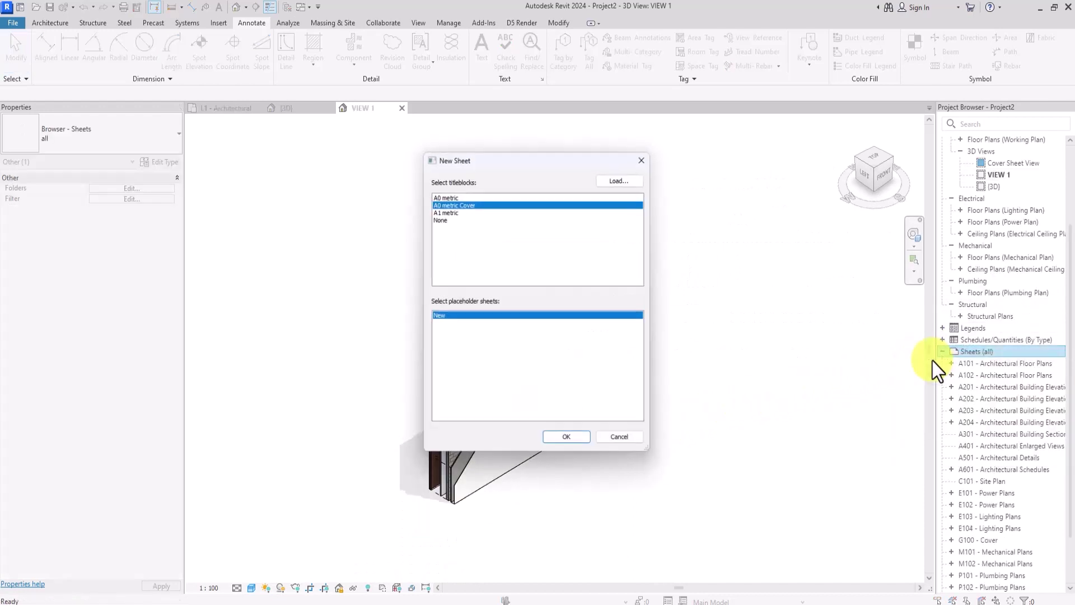
{"action": "left_click", "coordinate": [618, 179]}
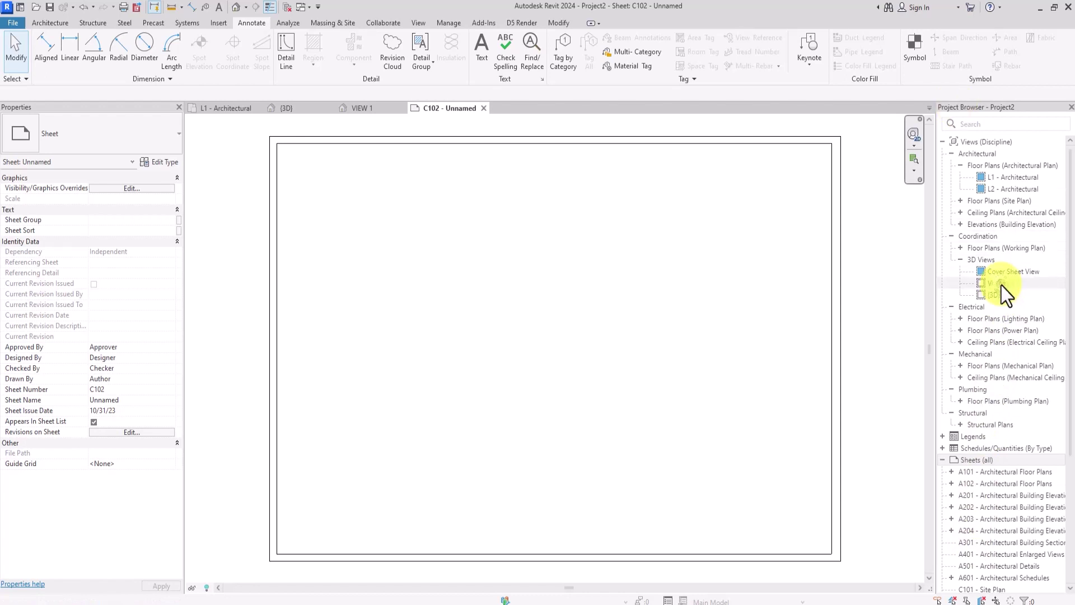
Step: Place the tagged wall view VIEW 1 as a viewport on sheet C102
{"action": "left_click_drag", "start_coordinate": [1001, 286], "coordinate": [755, 246]}
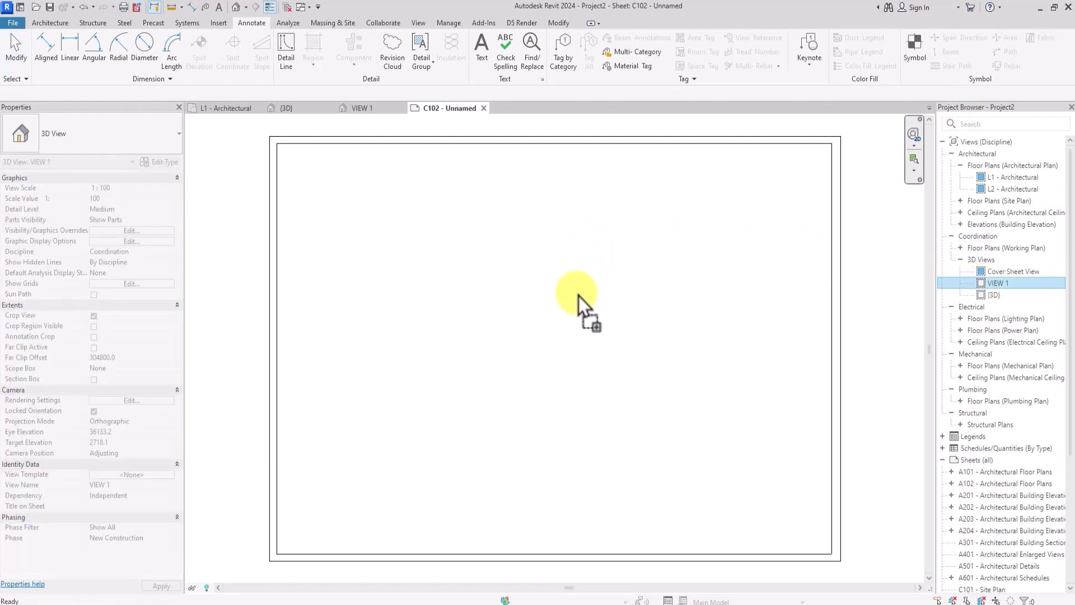
{"action": "left_click_drag", "start_coordinate": [579, 296], "coordinate": [557, 347]}
{"action": "scroll", "coordinate": [555, 349], "scroll_direction": "down", "scroll_amount": 1}
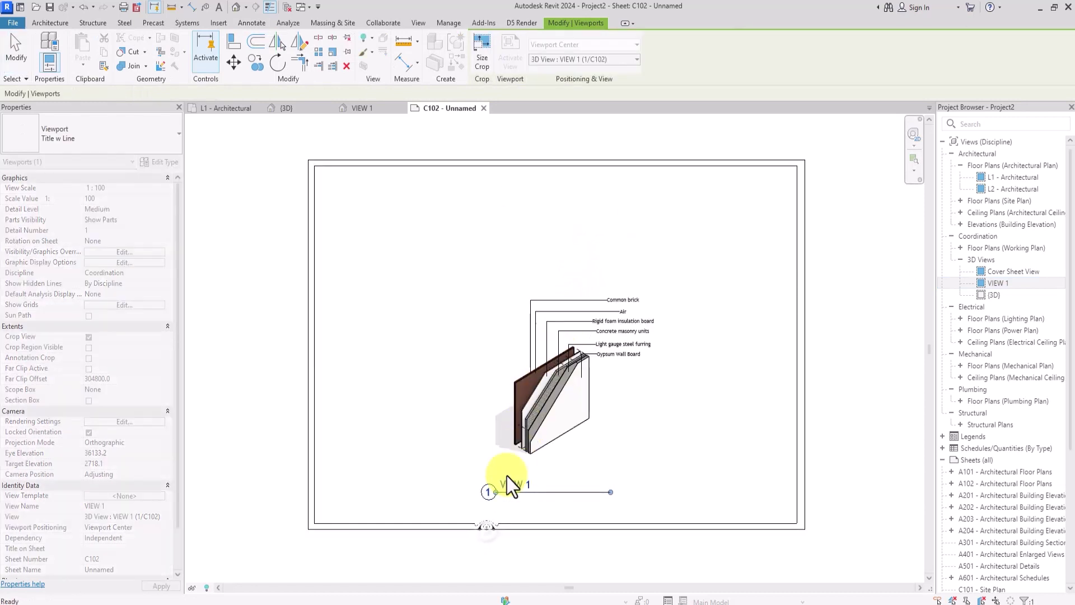
{"action": "left_click", "coordinate": [486, 531]}
{"action": "left_click", "coordinate": [536, 380]}
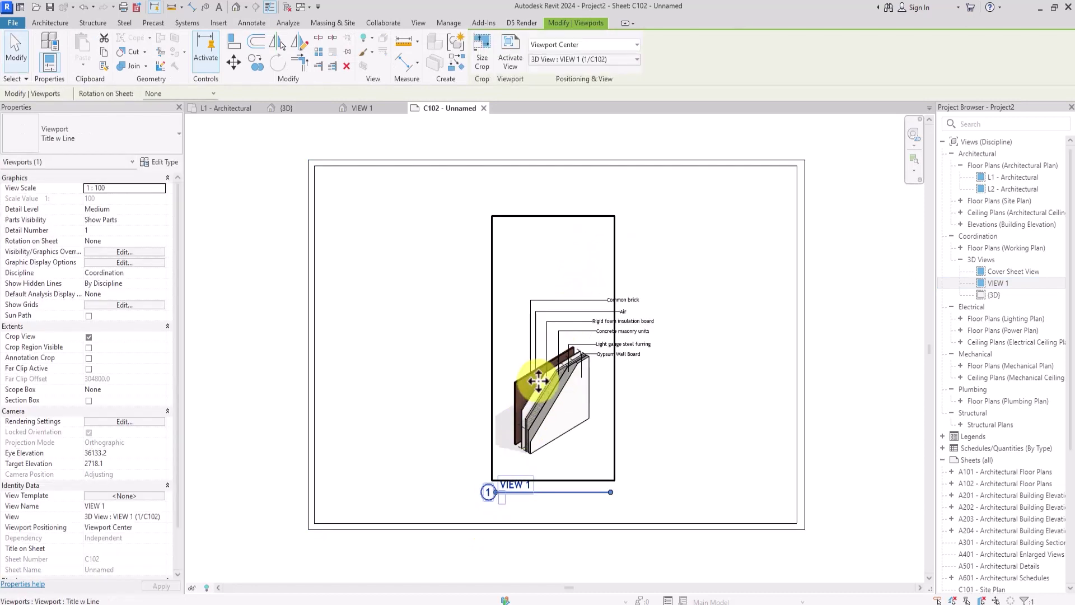
{"action": "key", "text": "ctrl+c"}
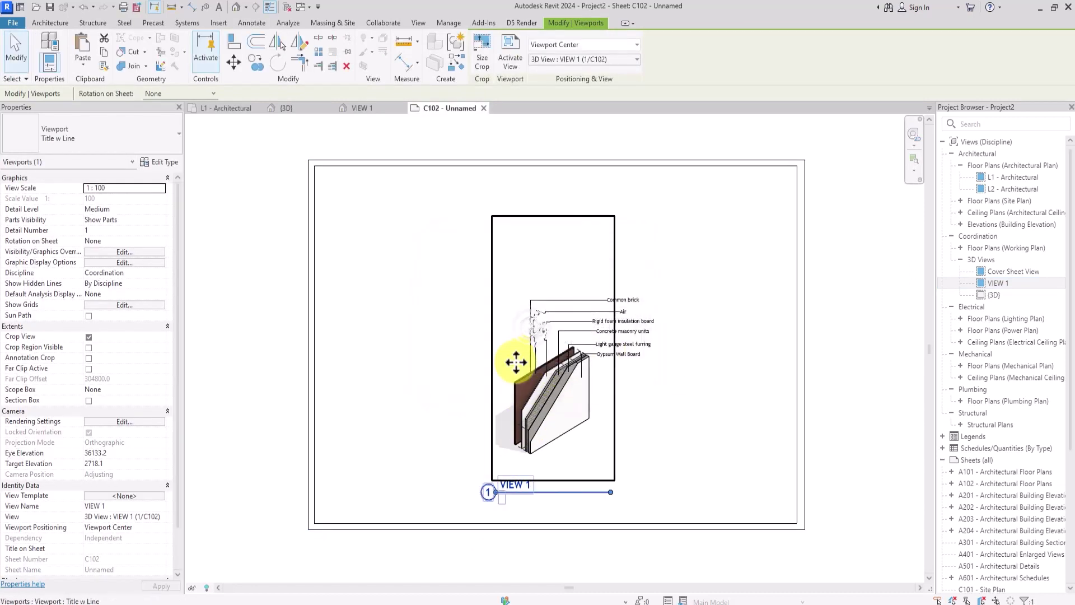
Step: Change the VIEW 1 viewport's view scale to 1:50
{"action": "double_click", "coordinate": [526, 325]}
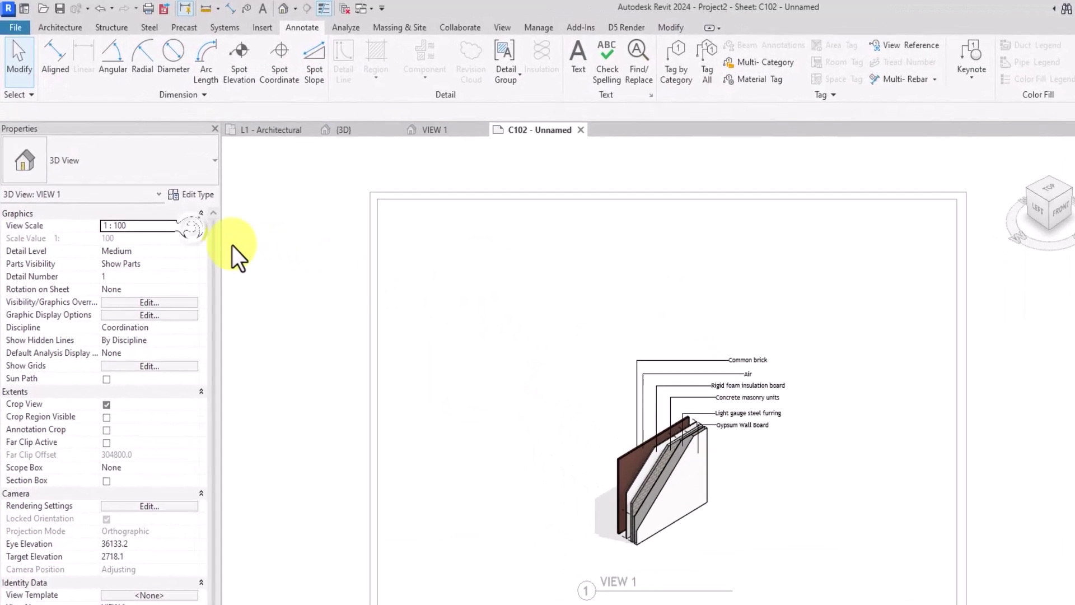
{"action": "left_click", "coordinate": [191, 227]}
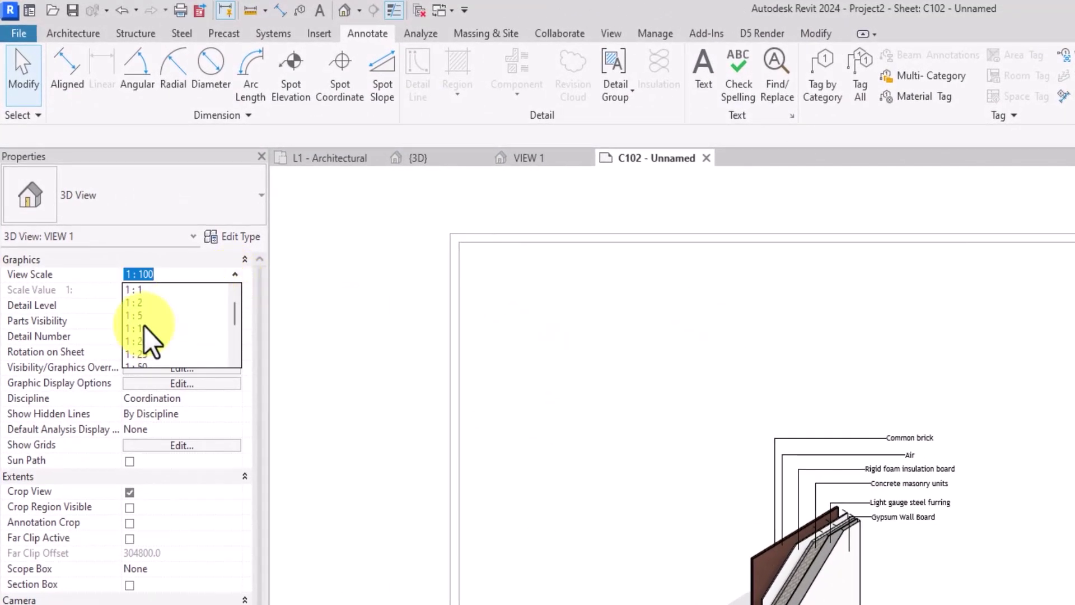
{"action": "scroll", "coordinate": [143, 326], "scroll_direction": "down", "scroll_amount": 1}
{"action": "left_click", "coordinate": [143, 326]}
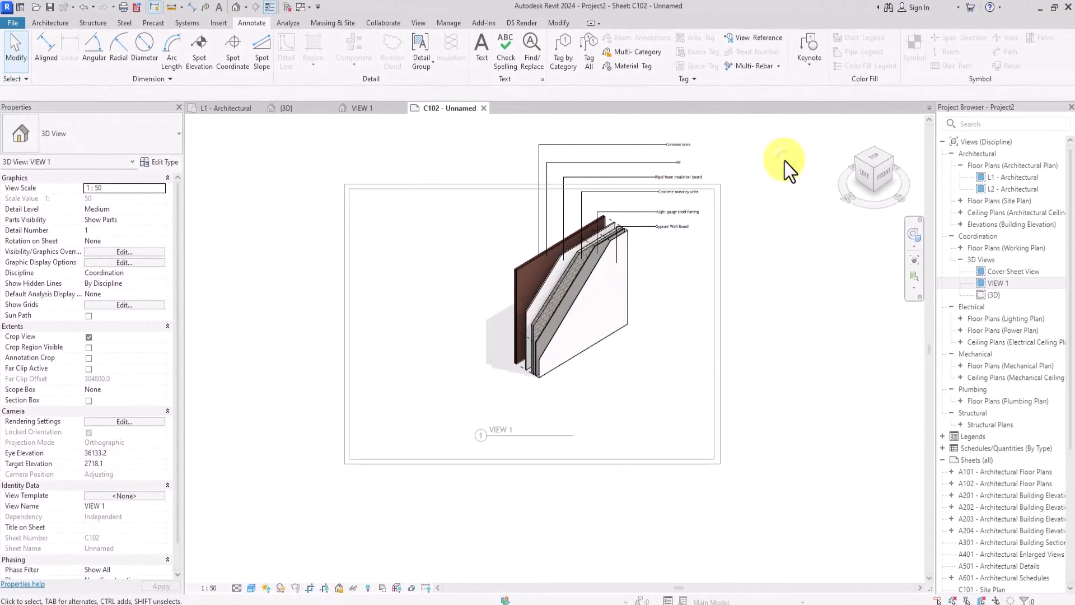
{"action": "double_click", "coordinate": [785, 161]}
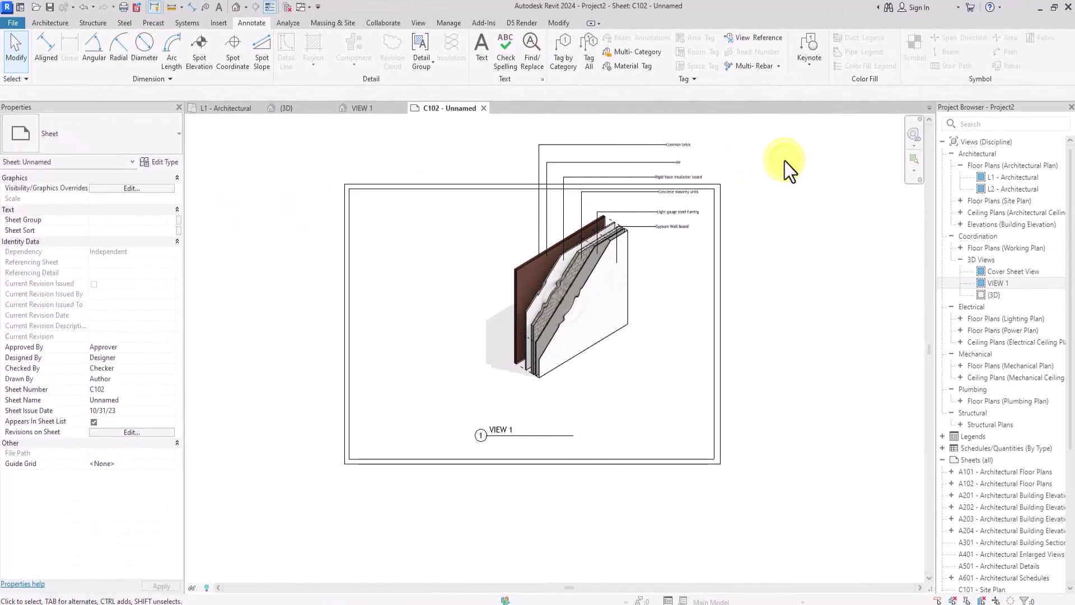
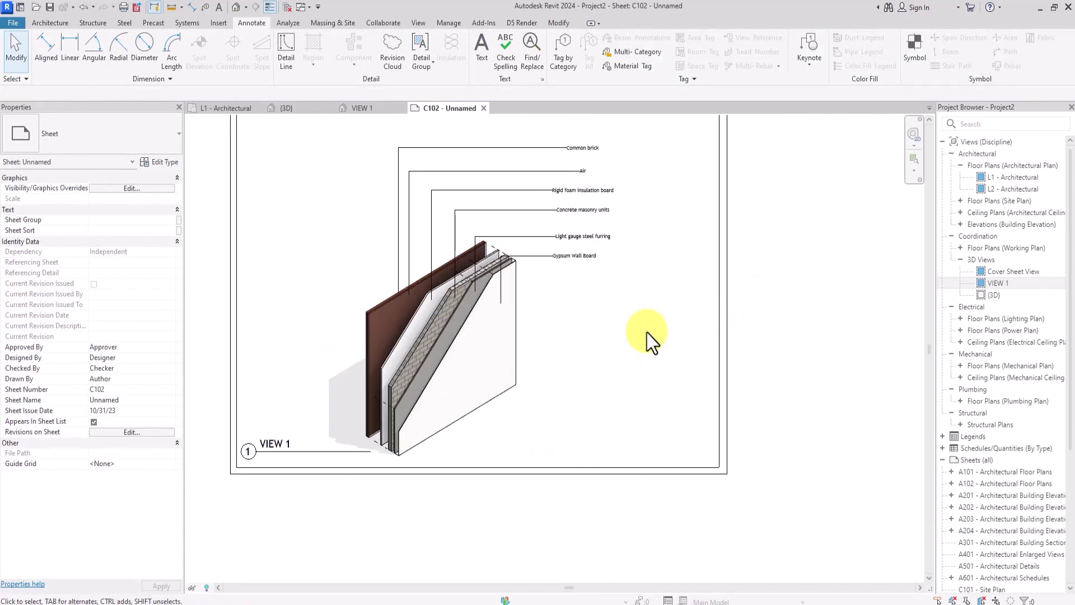
{"action": "key", "text": "ctrl+p"}
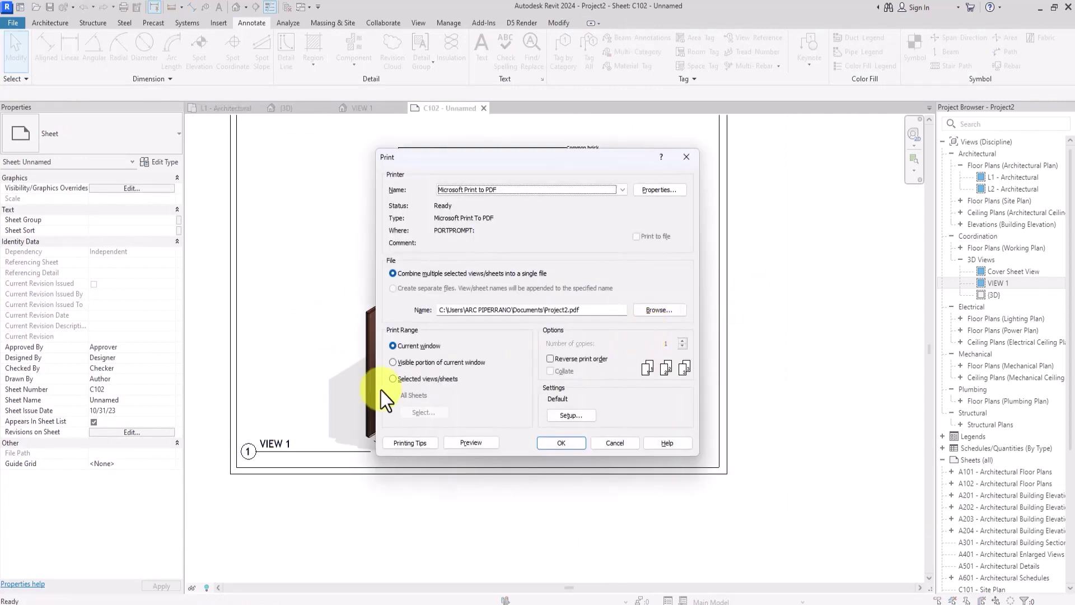
{"action": "left_click", "coordinate": [393, 379]}
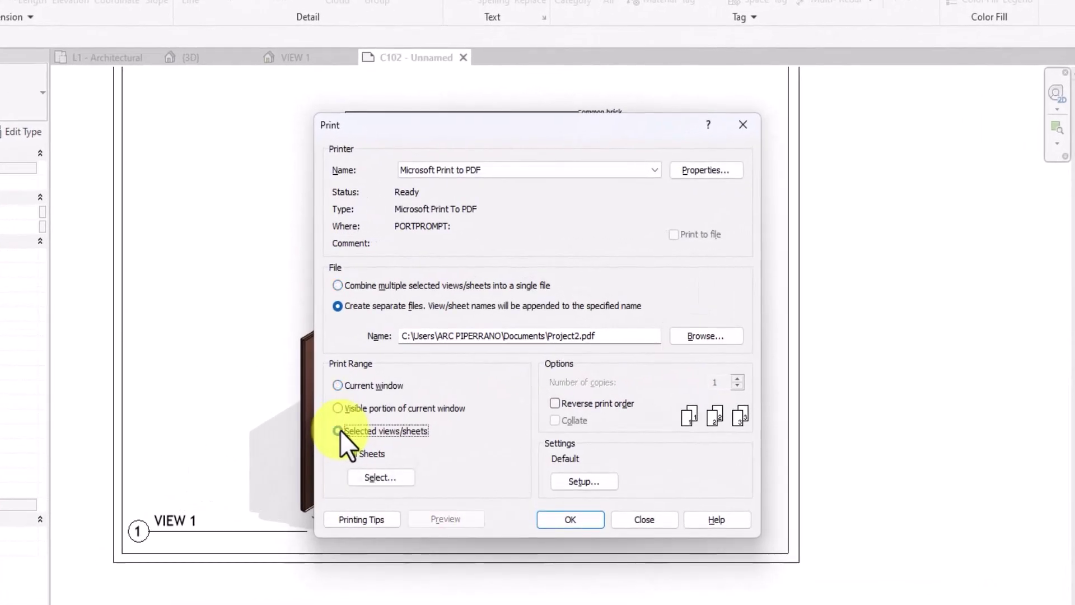
{"action": "left_click", "coordinate": [337, 286]}
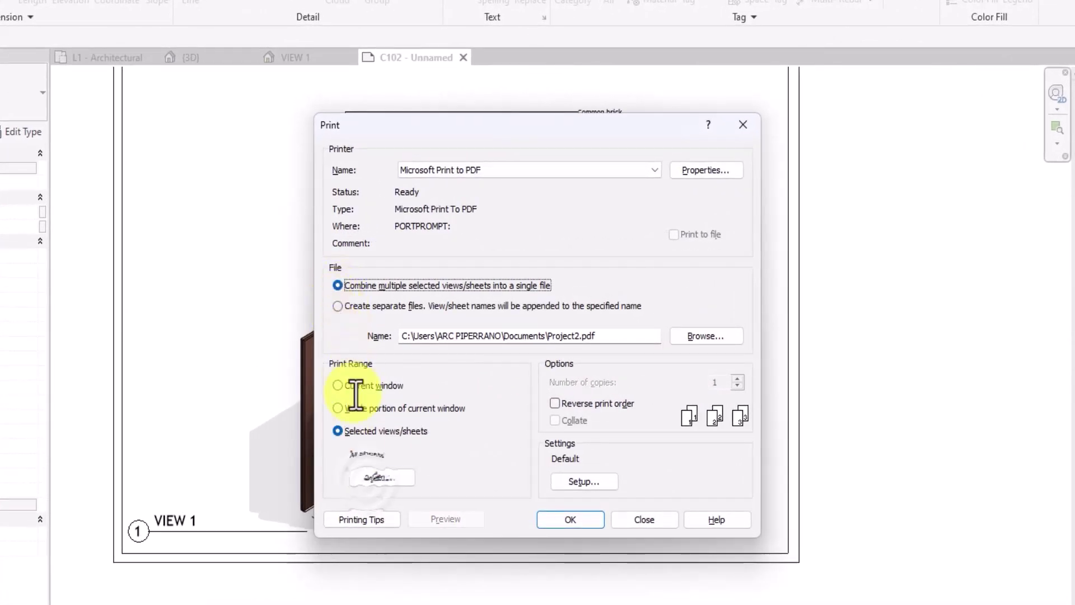
{"action": "left_click", "coordinate": [369, 480]}
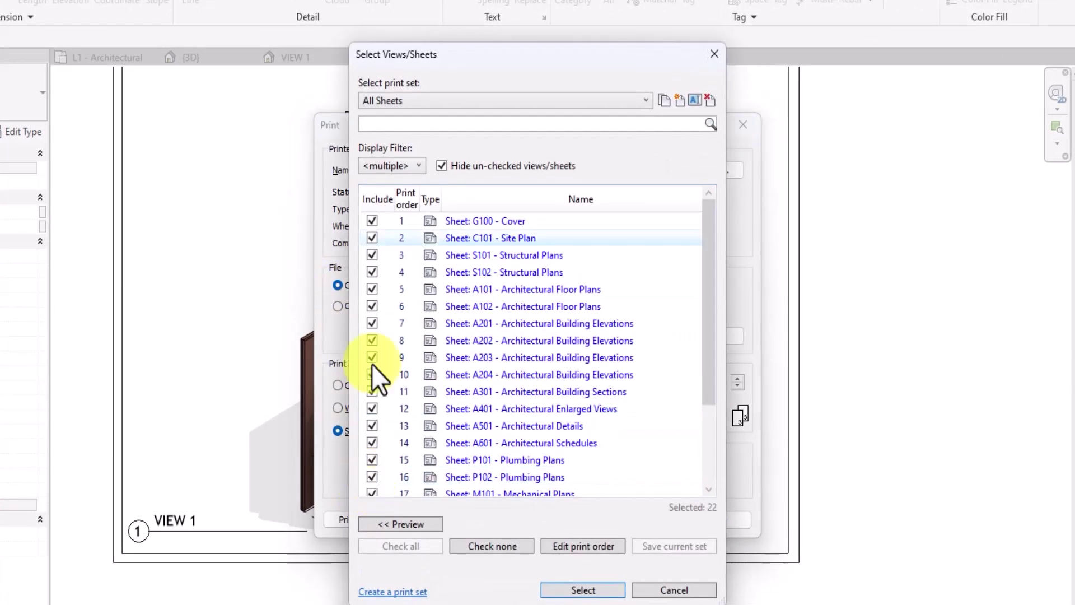
{"action": "left_click", "coordinate": [381, 169]}
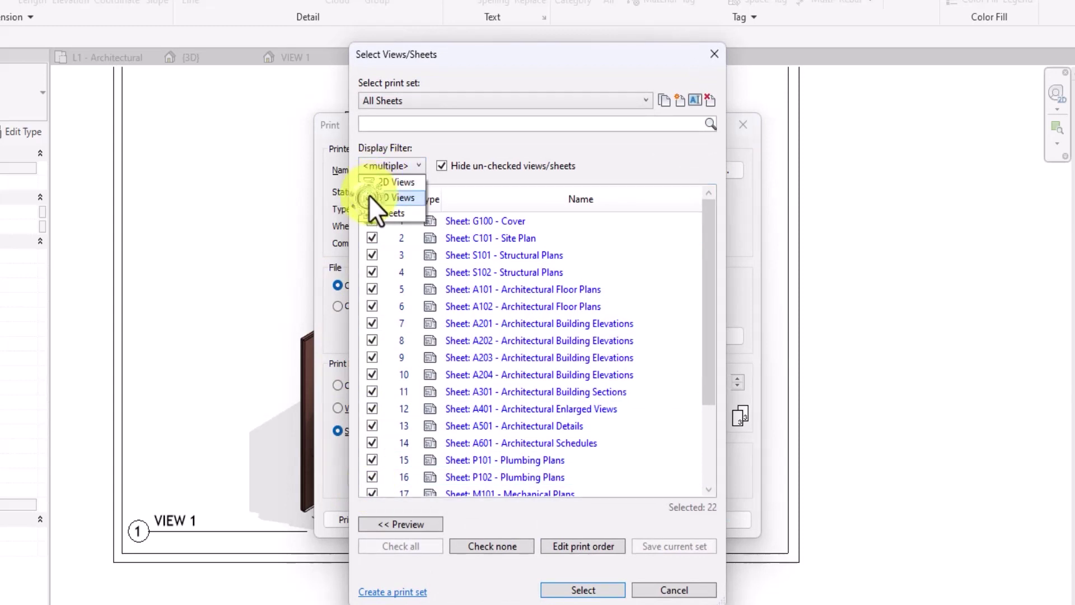
{"action": "left_click", "coordinate": [370, 182]}
{"action": "left_click", "coordinate": [369, 197]}
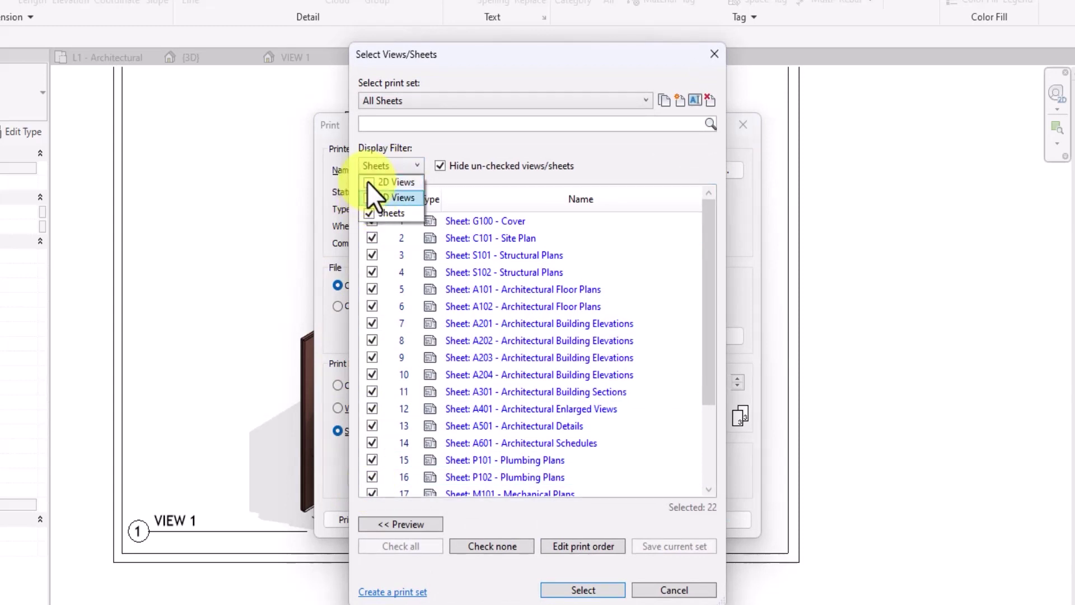
{"action": "left_click", "coordinate": [369, 214]}
{"action": "left_click", "coordinate": [368, 214]}
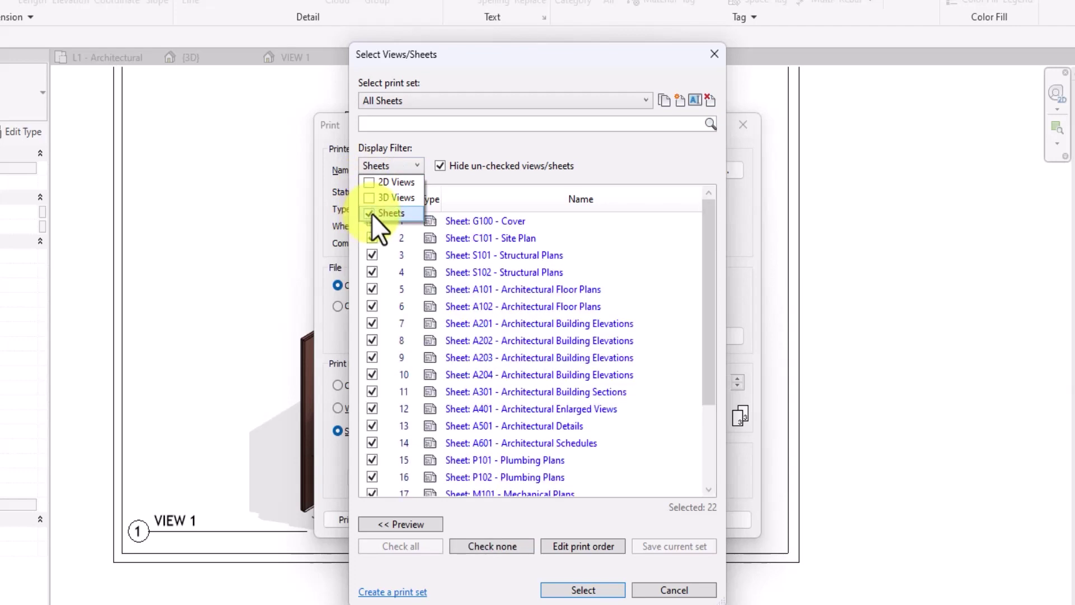
{"action": "left_click", "coordinate": [637, 255]}
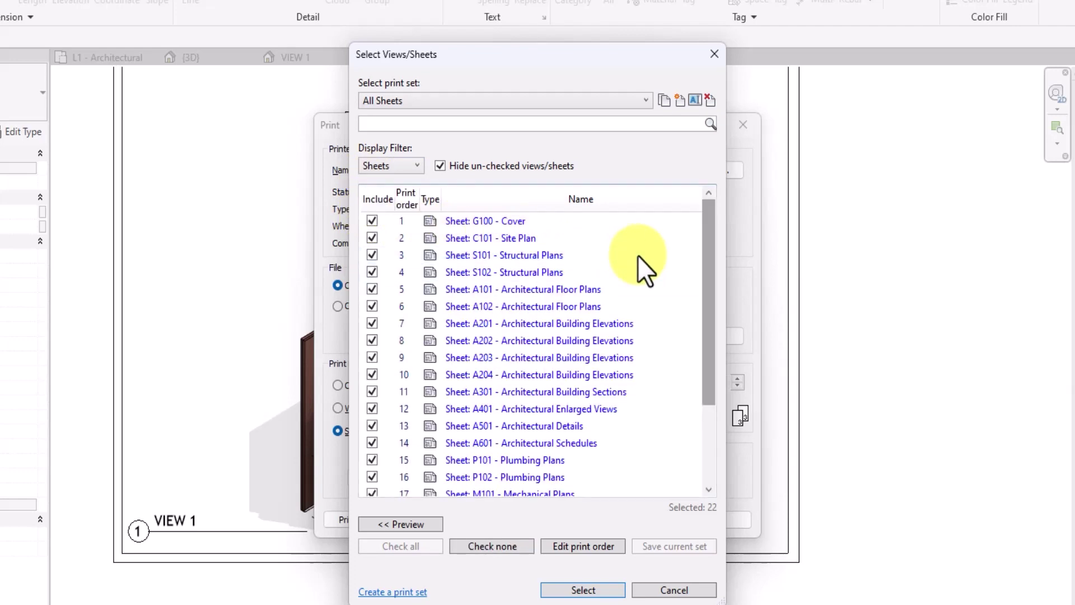
{"action": "scroll", "coordinate": [637, 255], "scroll_direction": "down", "scroll_amount": 2}
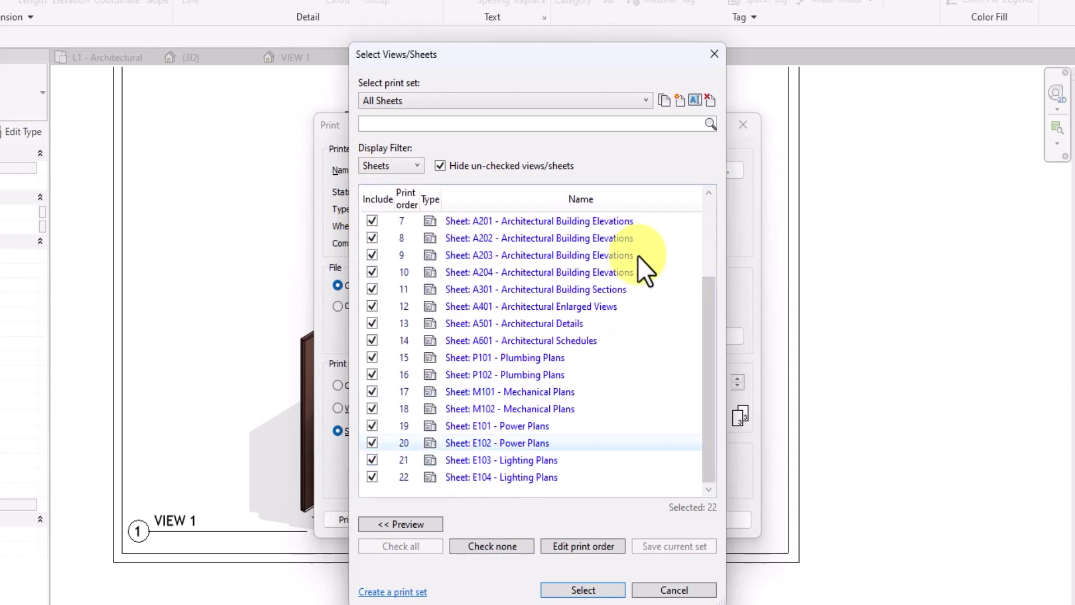
{"action": "scroll", "coordinate": [638, 252], "scroll_direction": "up", "scroll_amount": 2}
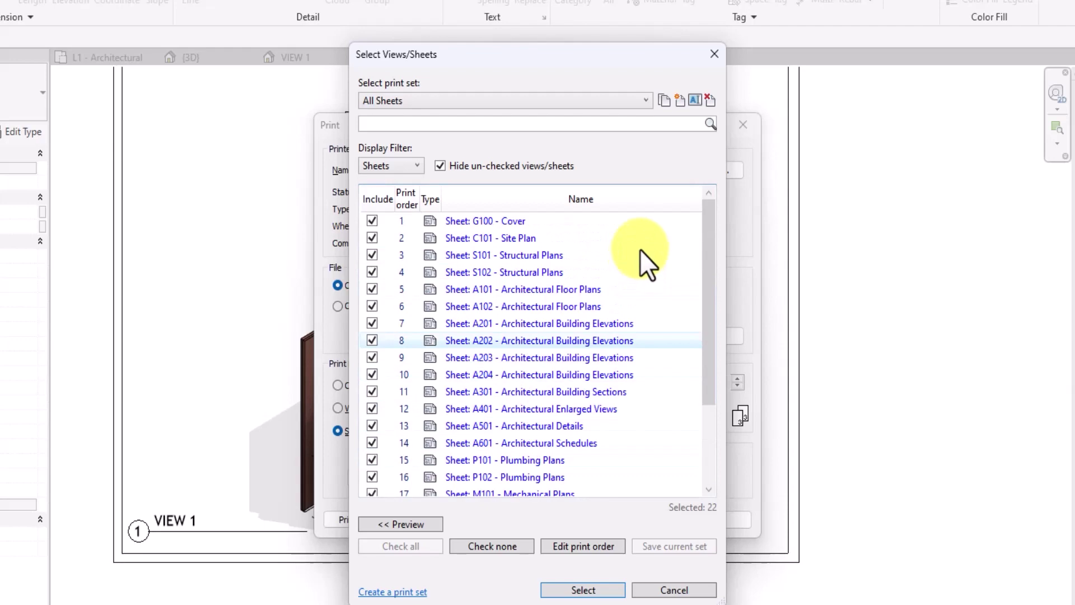
{"action": "left_click", "coordinate": [714, 54]}
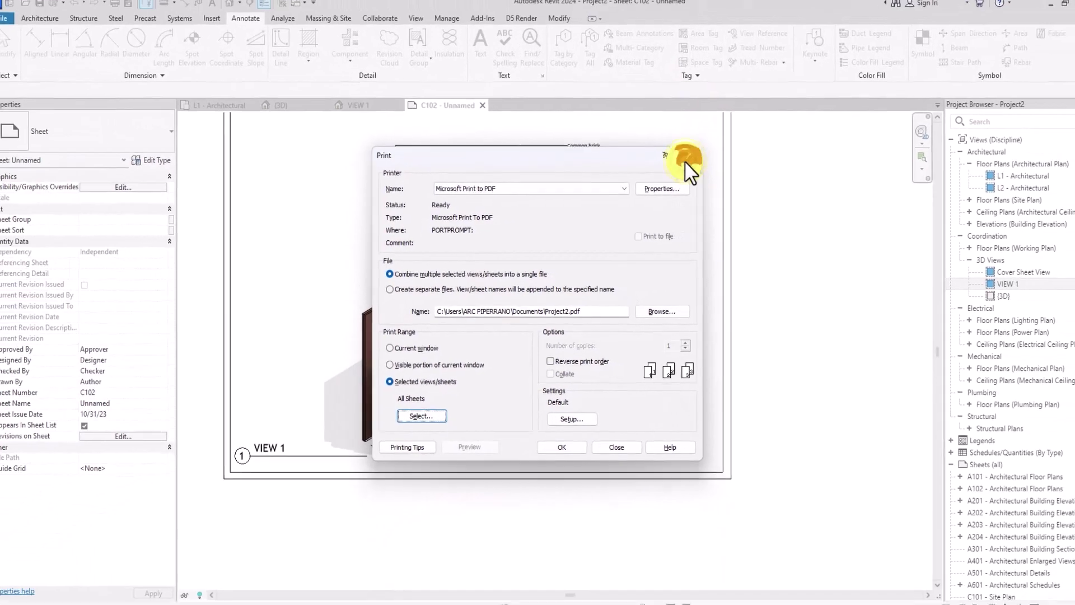
{"action": "left_click", "coordinate": [686, 163]}
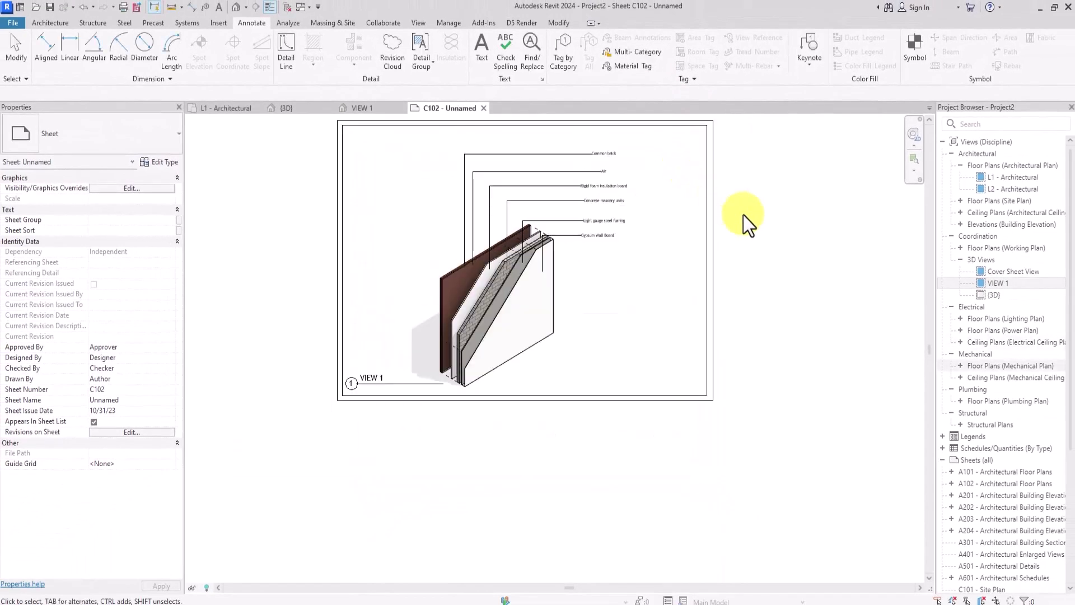
Step: Renumber sheet C102 to 000, then reopen the print dialog's sheet selection list
{"action": "scroll", "coordinate": [964, 392], "scroll_direction": "down", "scroll_amount": 6}
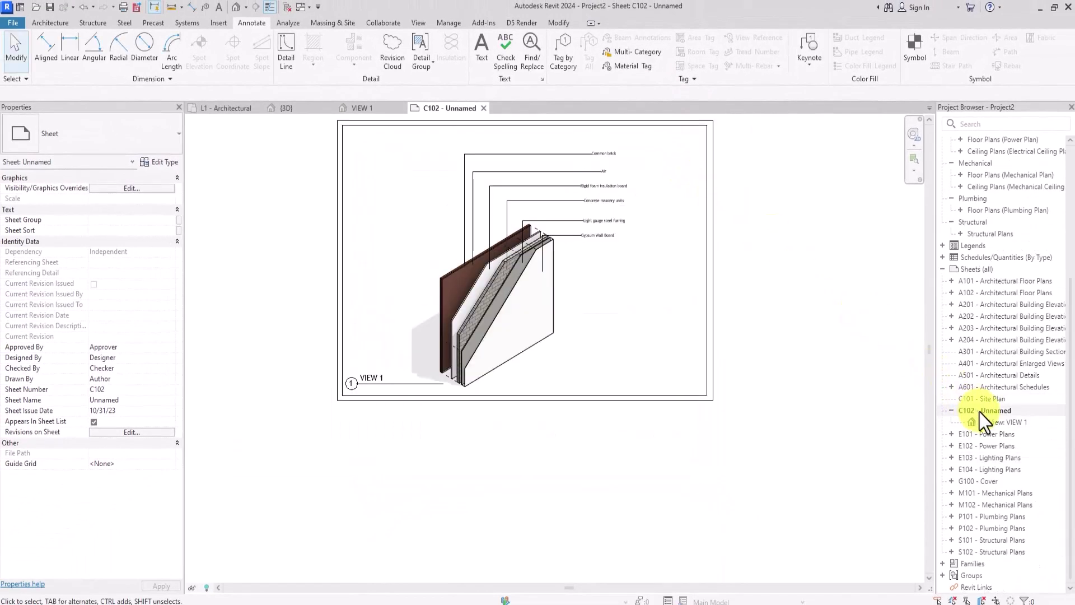
{"action": "right_click", "coordinate": [979, 413]}
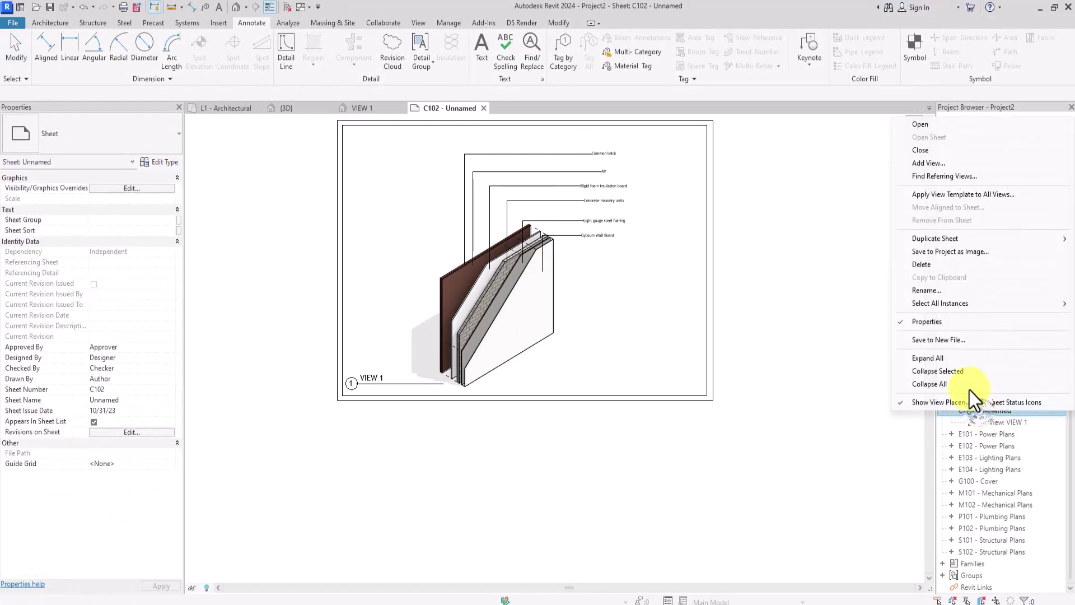
{"action": "left_click", "coordinate": [925, 293]}
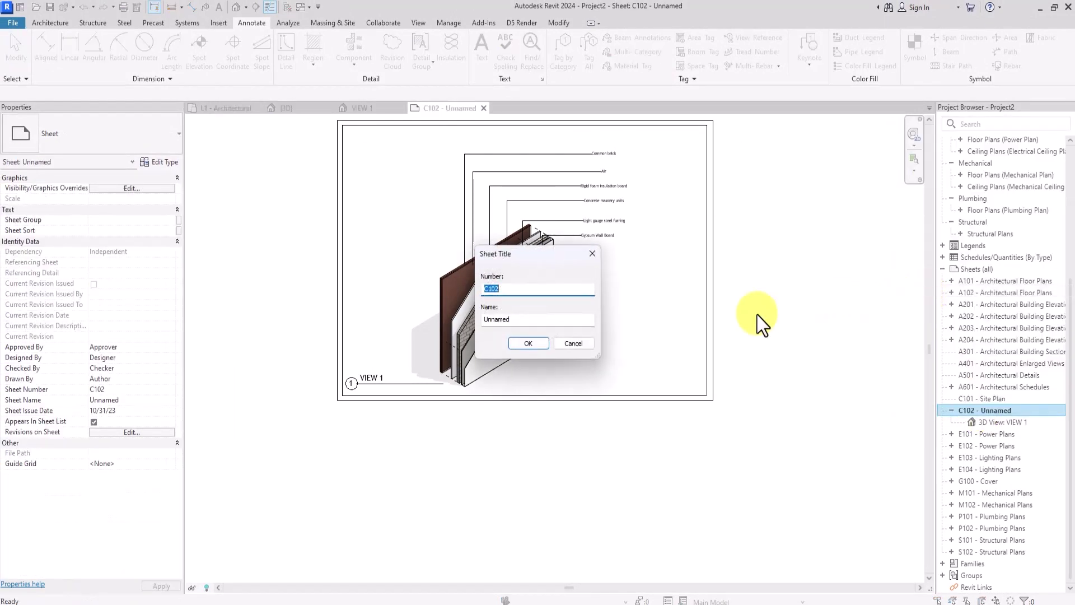
{"action": "type", "text": "000"}
{"action": "key", "text": "Return"}
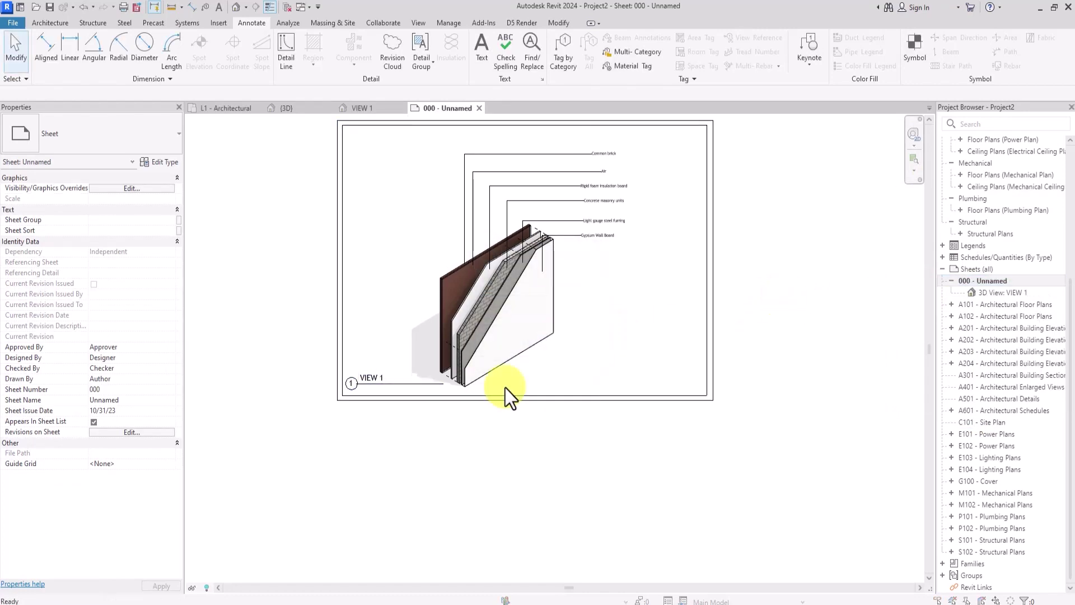
{"action": "key", "text": "ctrl+p"}
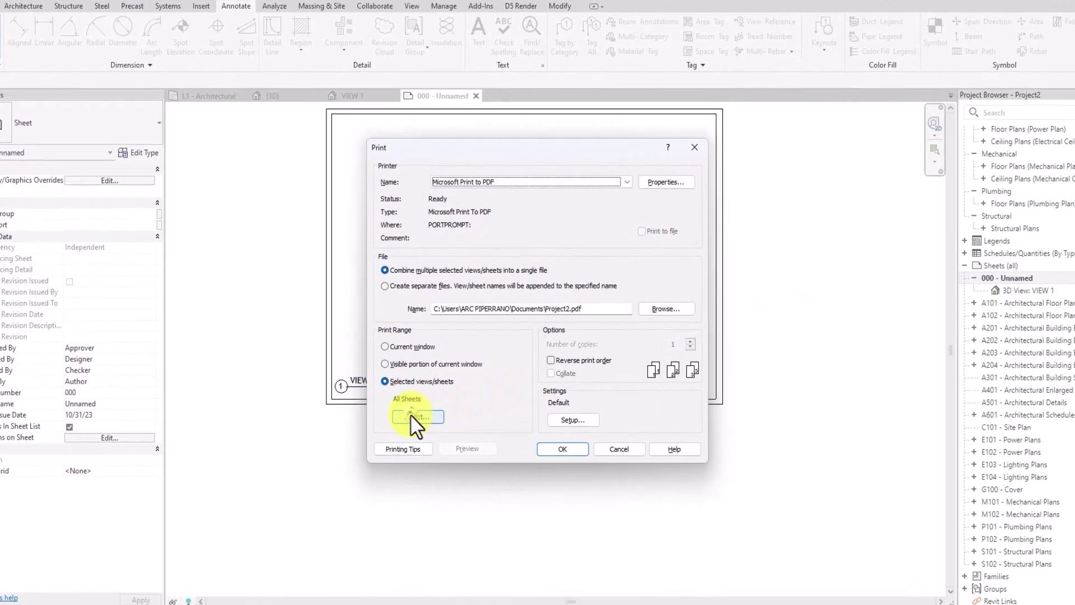
{"action": "left_click", "coordinate": [414, 417]}
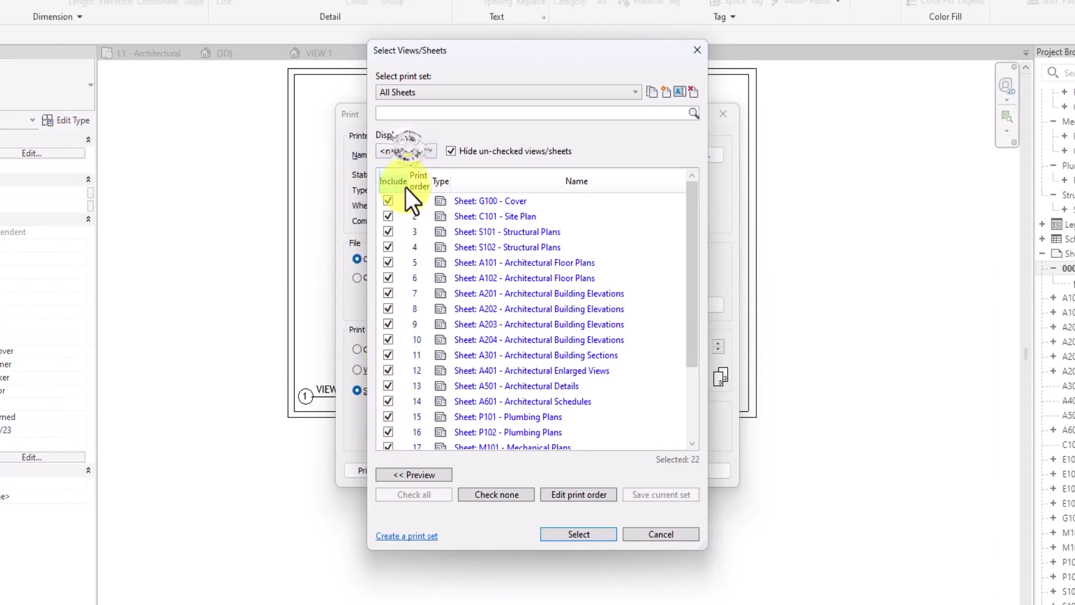
Step: Clear all sheets, tick only Sheet: 000 - Unnamed, and decline saving the selection
{"action": "left_click", "coordinate": [409, 149]}
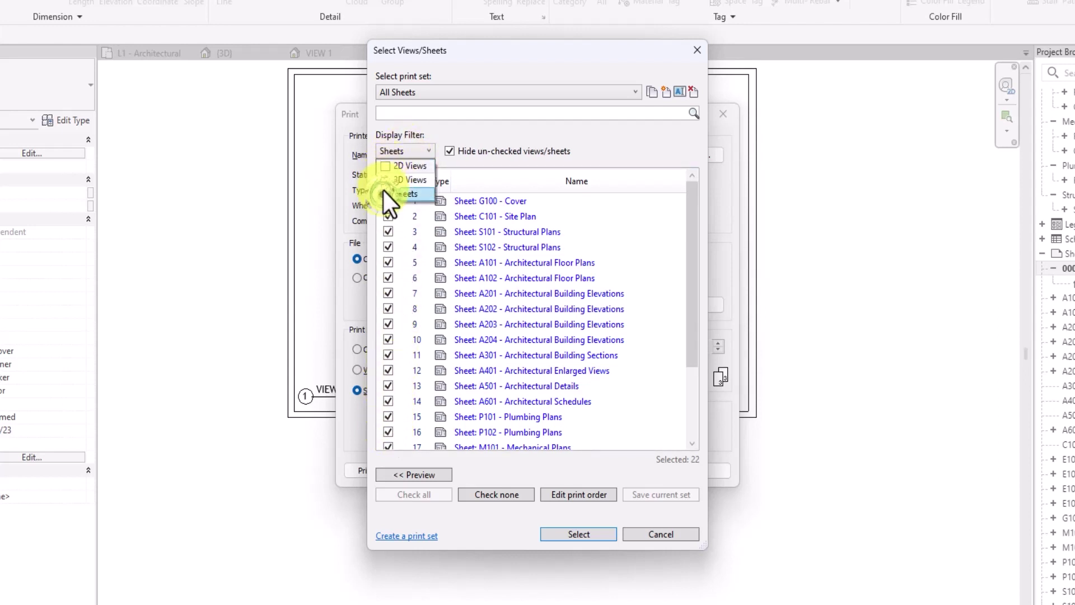
{"action": "left_click", "coordinate": [383, 195]}
{"action": "left_click", "coordinate": [383, 195]}
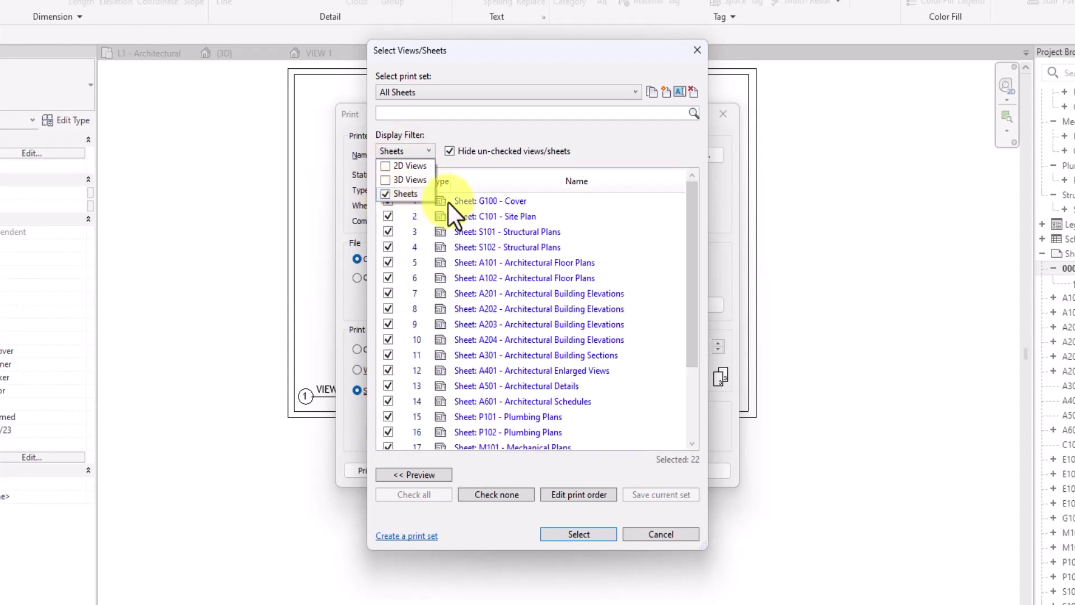
{"action": "left_click", "coordinate": [582, 217]}
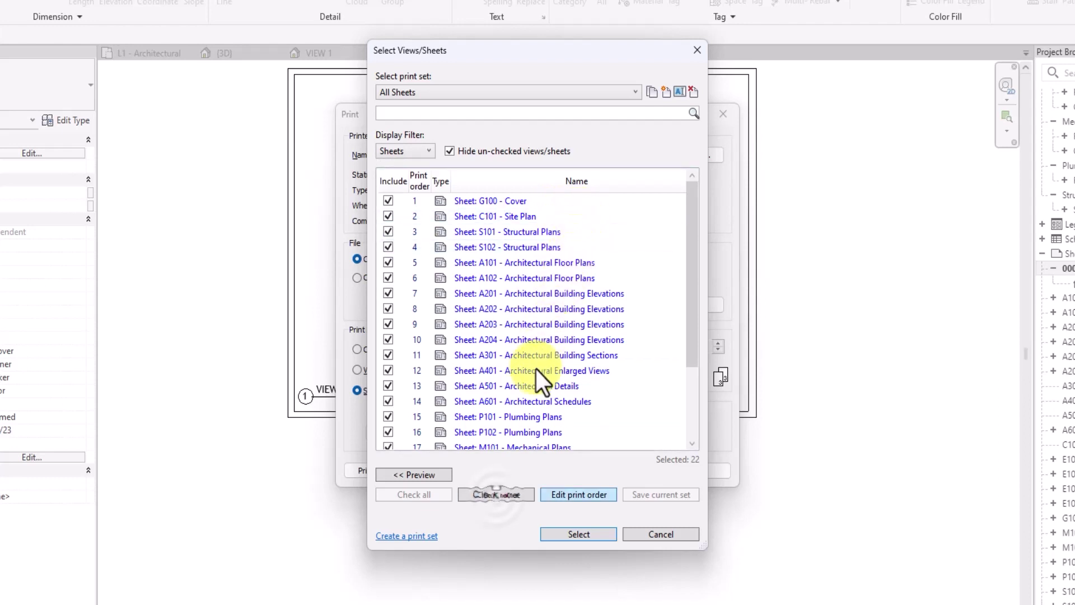
{"action": "left_click", "coordinate": [496, 497]}
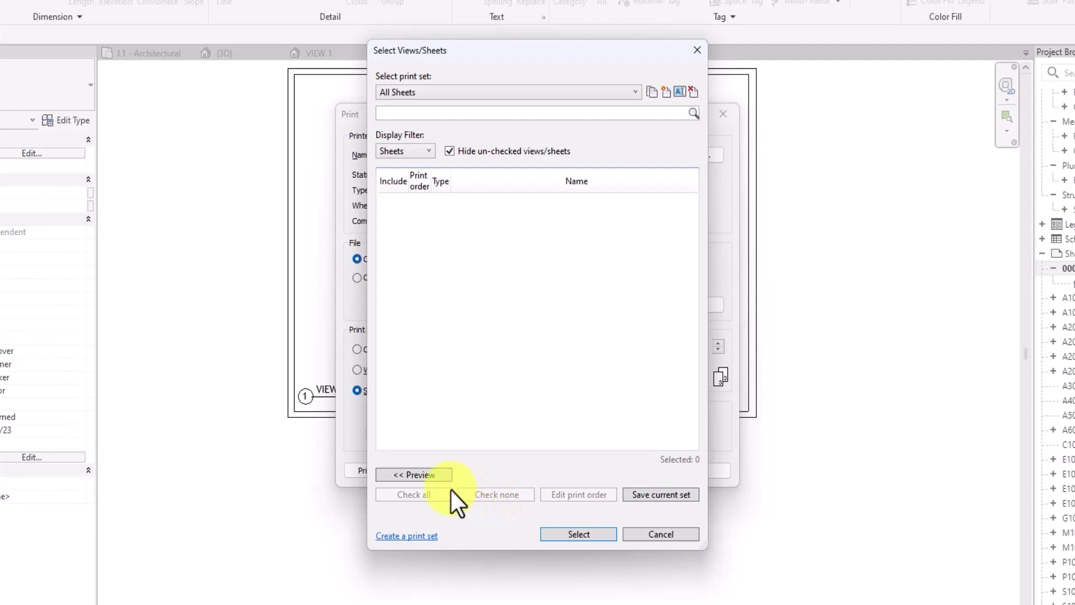
{"action": "left_click", "coordinate": [446, 153]}
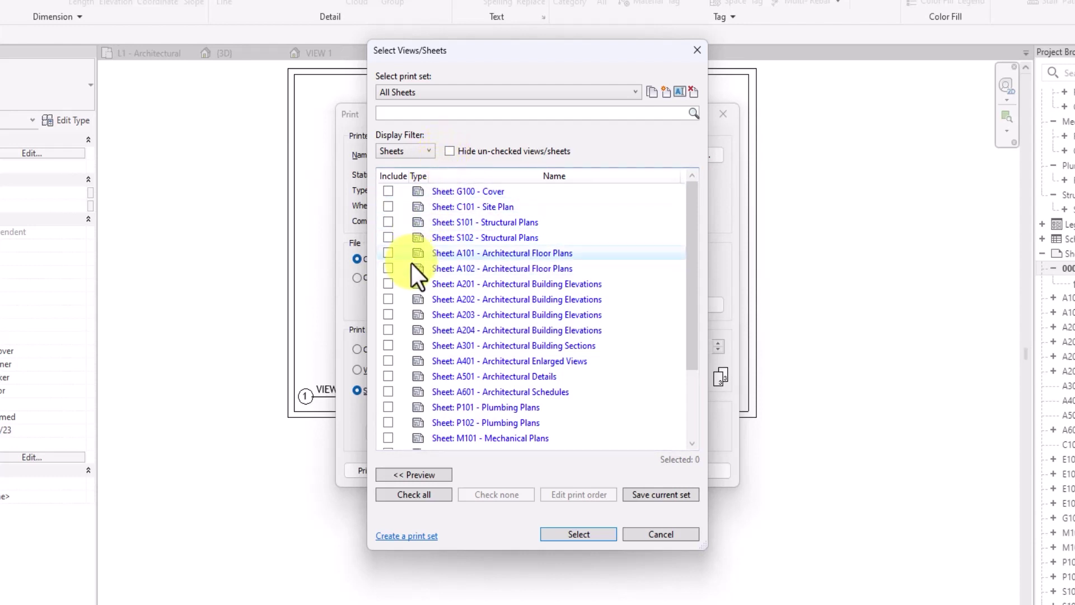
{"action": "scroll", "coordinate": [412, 264], "scroll_direction": "down", "scroll_amount": 2}
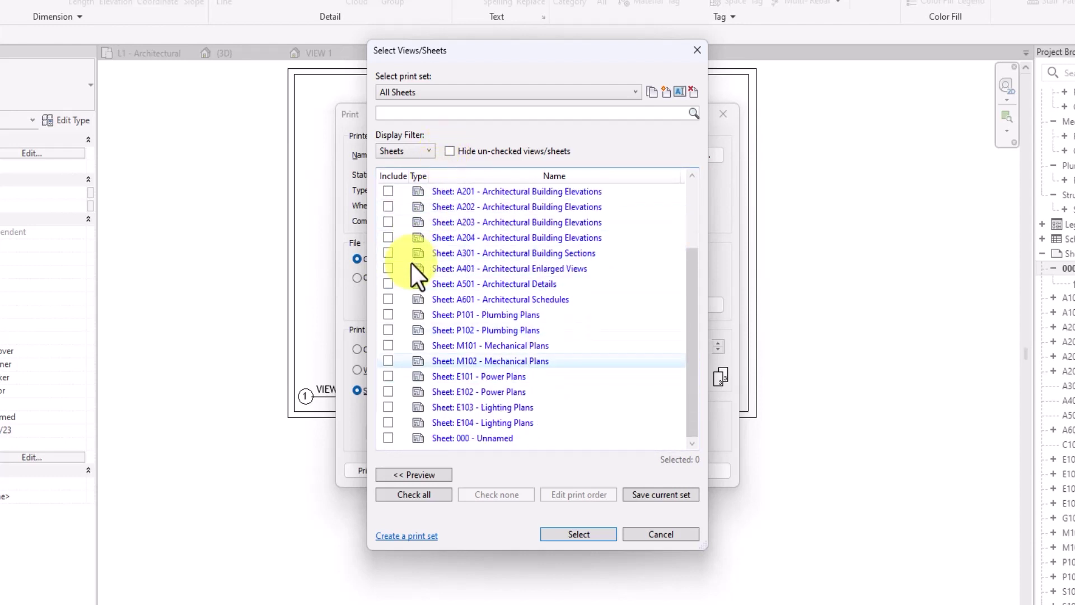
{"action": "left_click", "coordinate": [388, 438]}
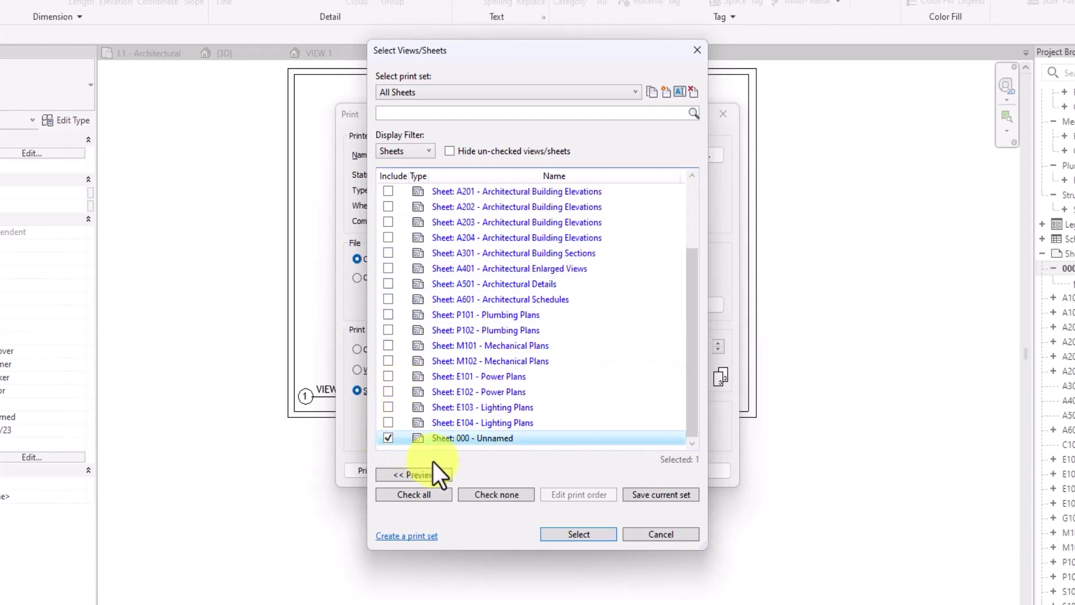
{"action": "left_click", "coordinate": [569, 533]}
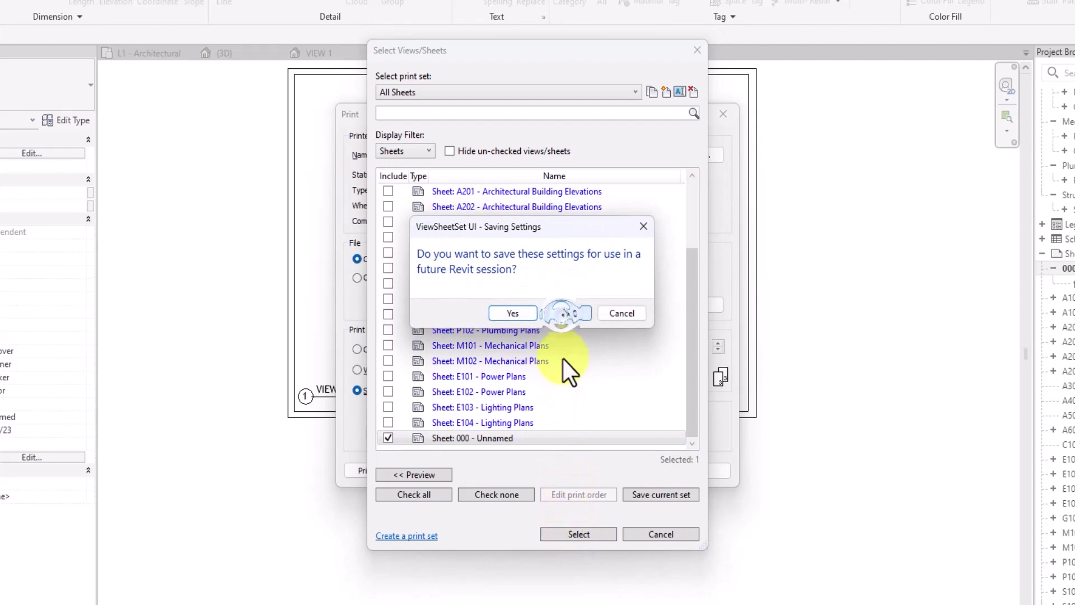
{"action": "left_click", "coordinate": [563, 314]}
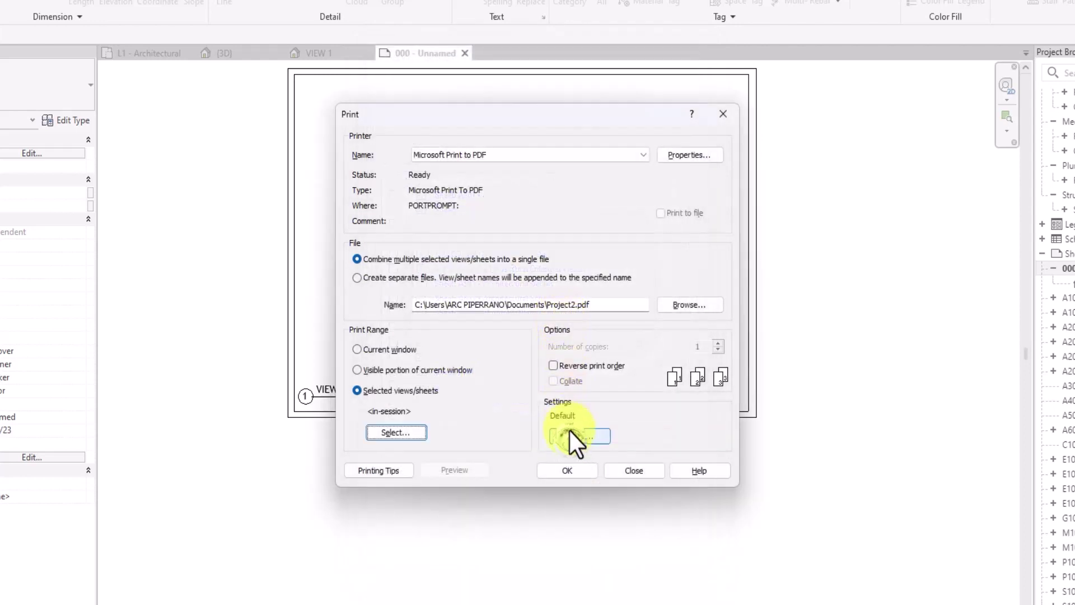
Step: Set the print page setup to A3 paper at 100% zoom
{"action": "left_click", "coordinate": [570, 439]}
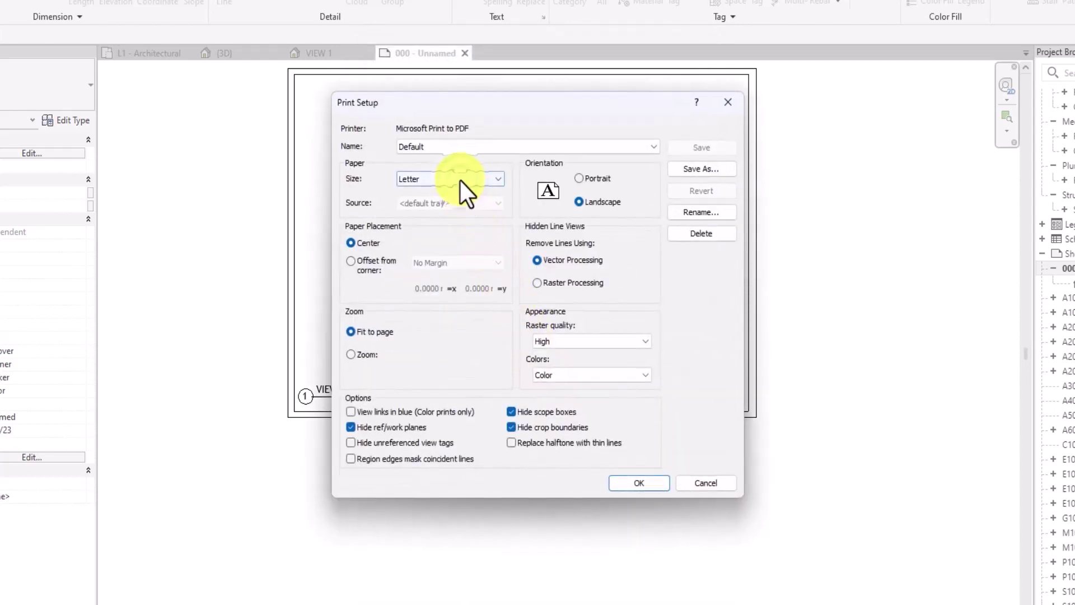
{"action": "left_click", "coordinate": [459, 180]}
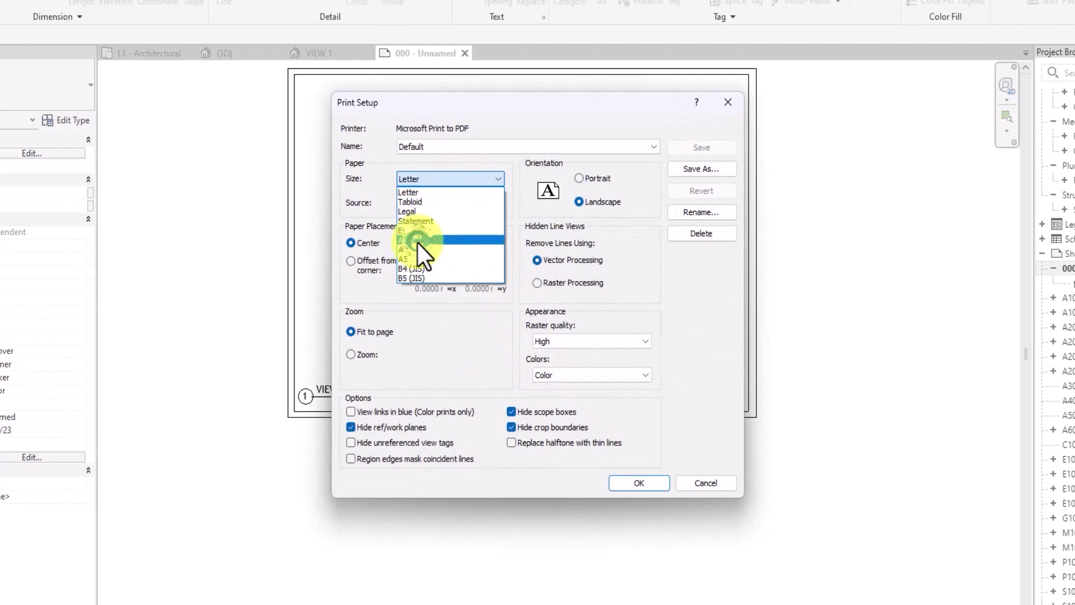
{"action": "left_click", "coordinate": [418, 243]}
{"action": "left_click", "coordinate": [353, 355]}
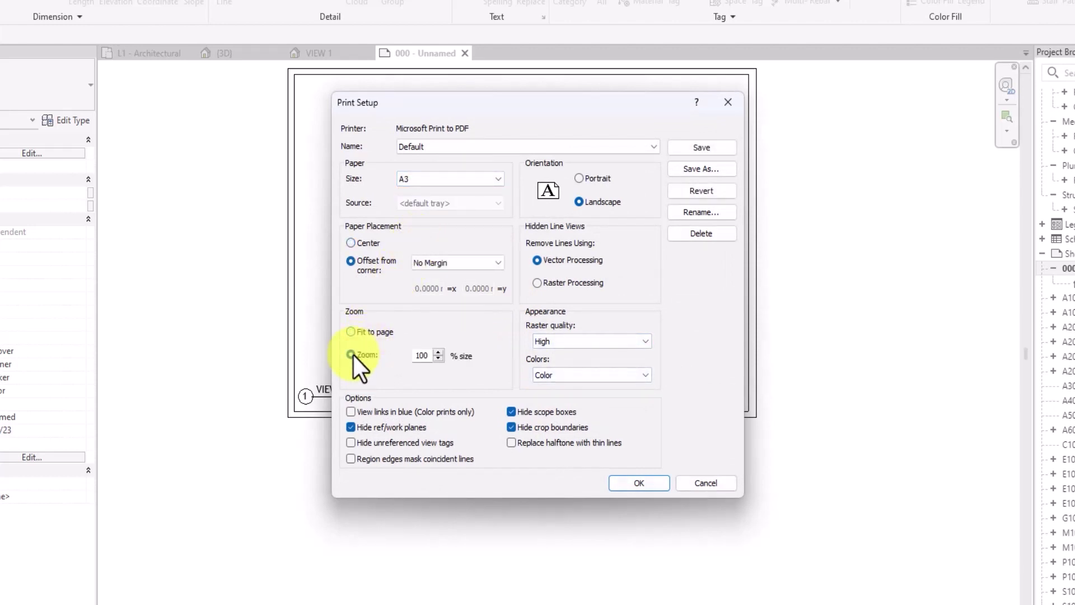
{"action": "left_click", "coordinate": [639, 484]}
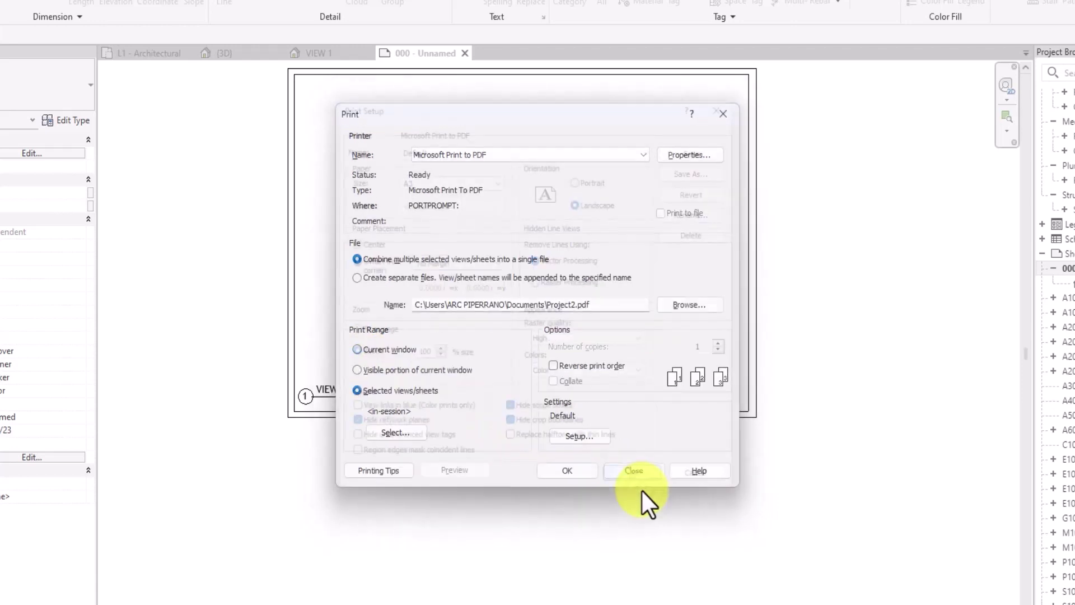
Step: Print sheet 000 to '1.pdf' in the 04-DISPLACED WALL DIAGRAM IN REVIT folder and review it
{"action": "left_click", "coordinate": [567, 470]}
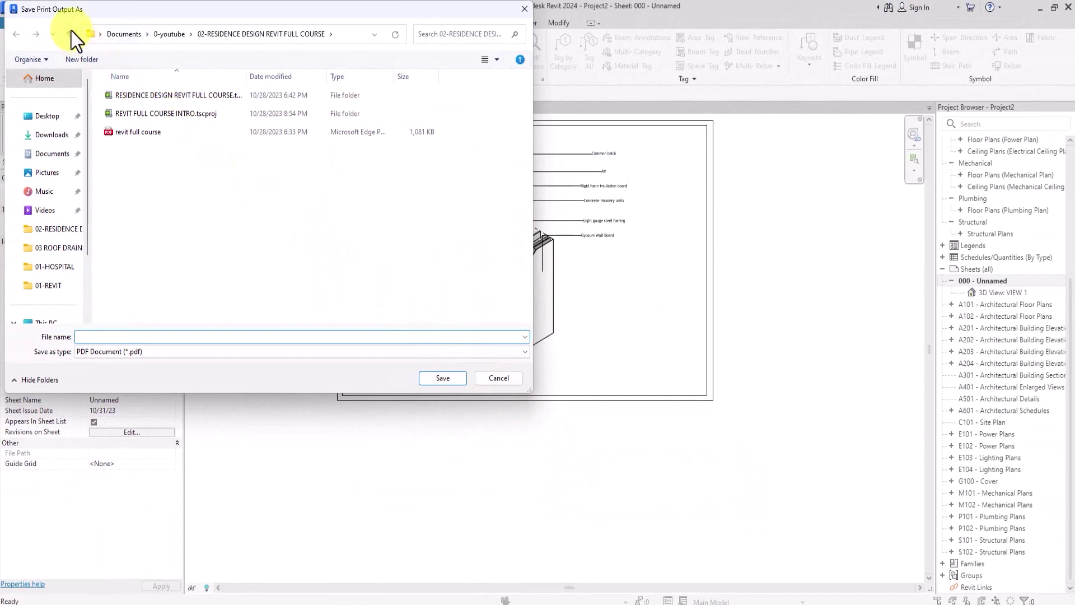
{"action": "left_click", "coordinate": [69, 34]}
{"action": "double_click", "coordinate": [136, 169]}
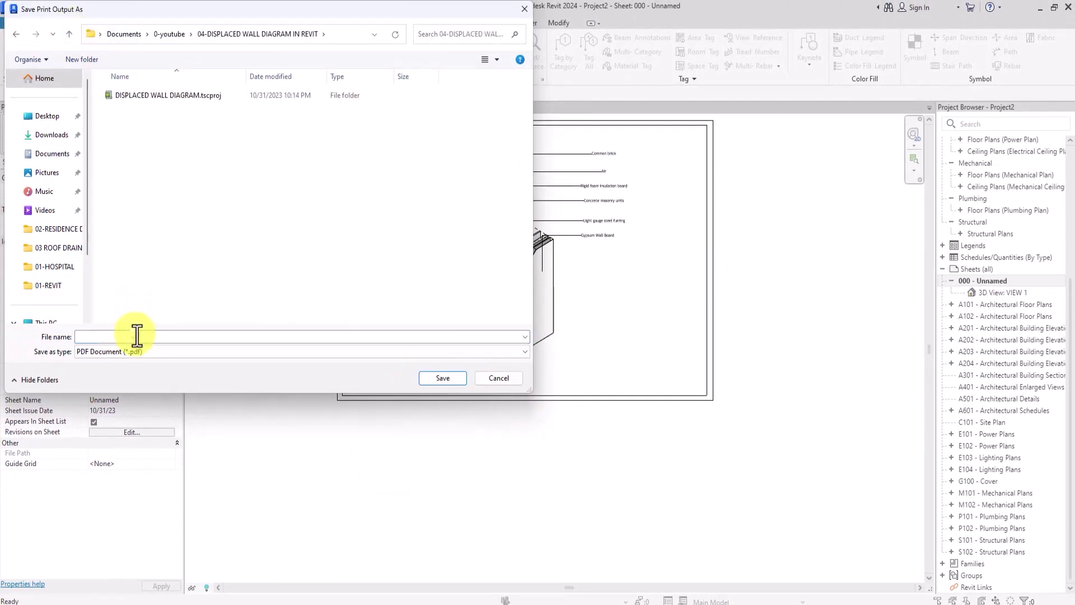
{"action": "left_click", "coordinate": [136, 336]}
{"action": "type", "text": "1"}
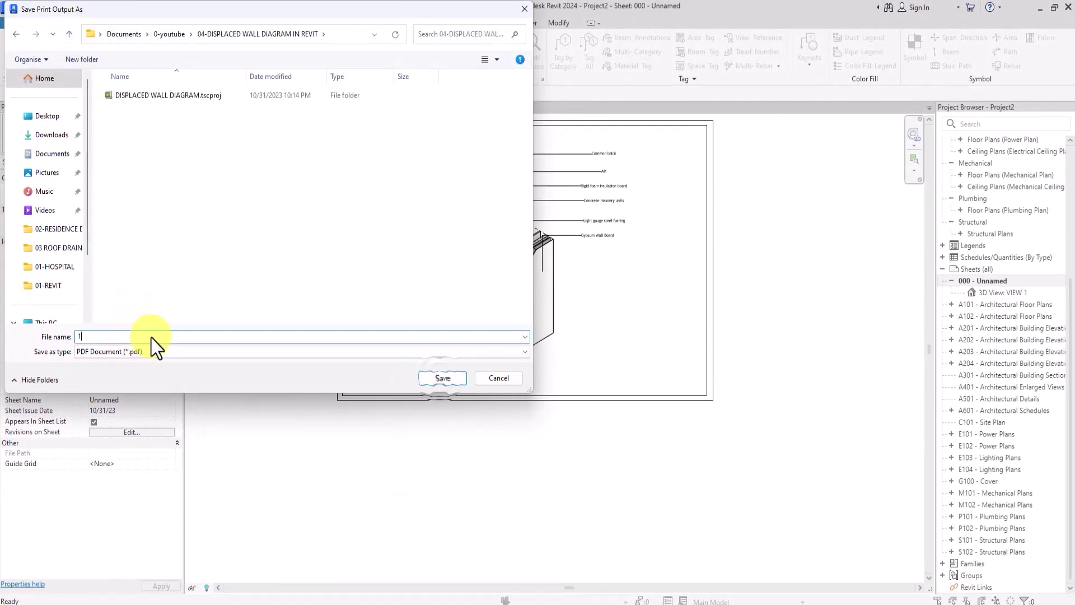
{"action": "left_click", "coordinate": [439, 378]}
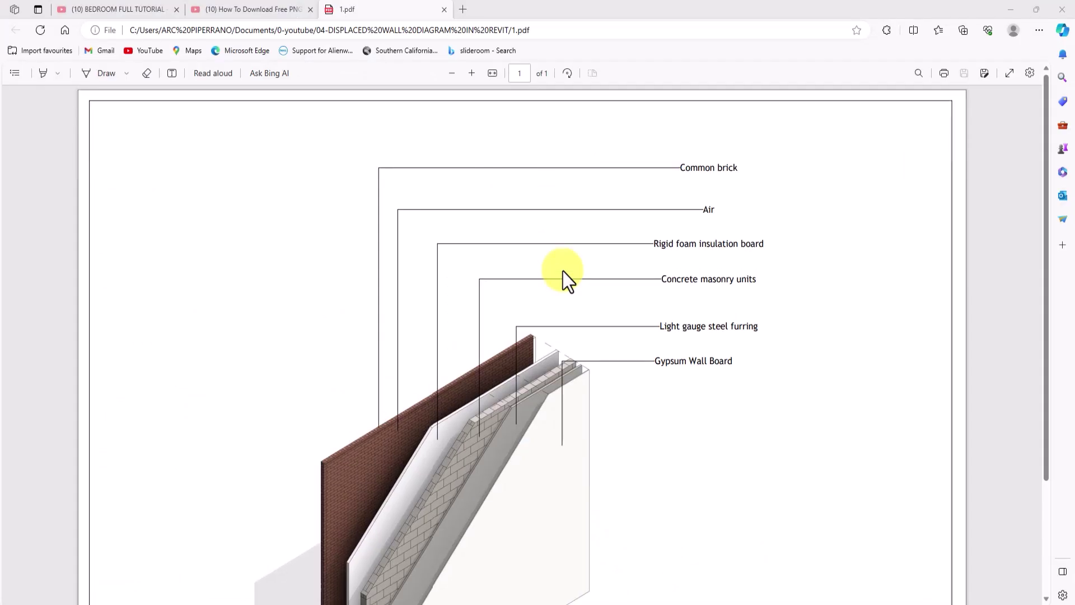
{"action": "scroll", "coordinate": [563, 271], "scroll_direction": "down", "scroll_amount": 3}
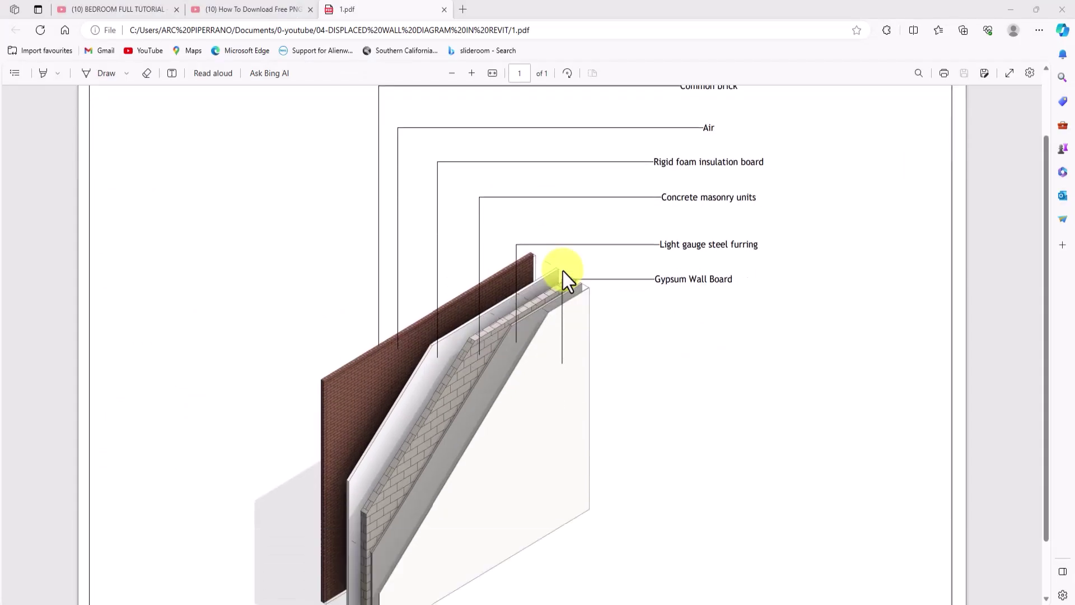
{"action": "scroll", "coordinate": [380, 360], "scroll_direction": "down", "scroll_amount": 3}
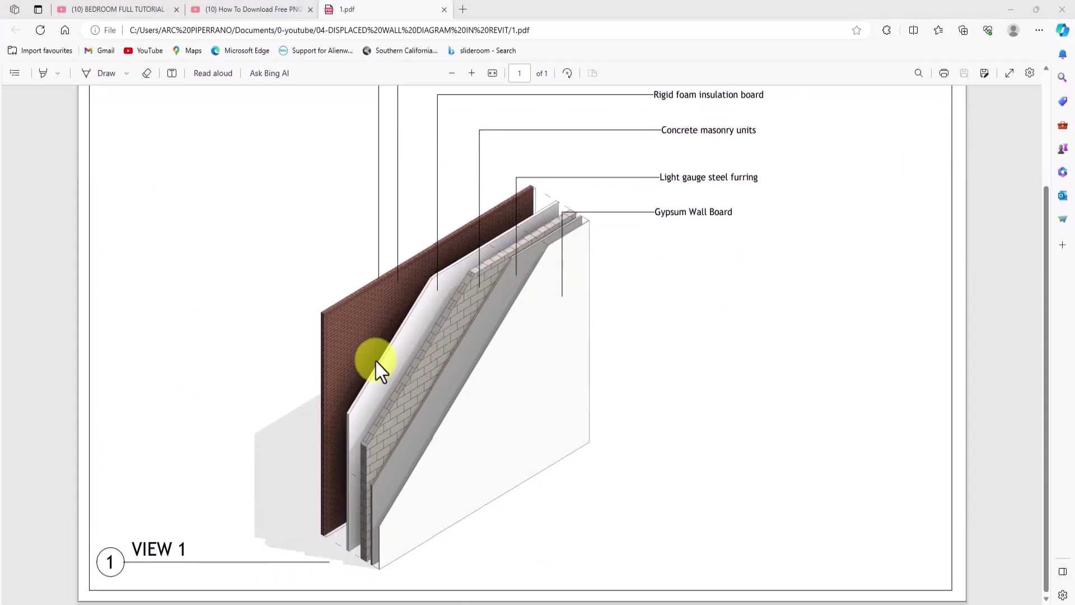
{"action": "scroll", "coordinate": [375, 361], "scroll_direction": "up", "scroll_amount": 6}
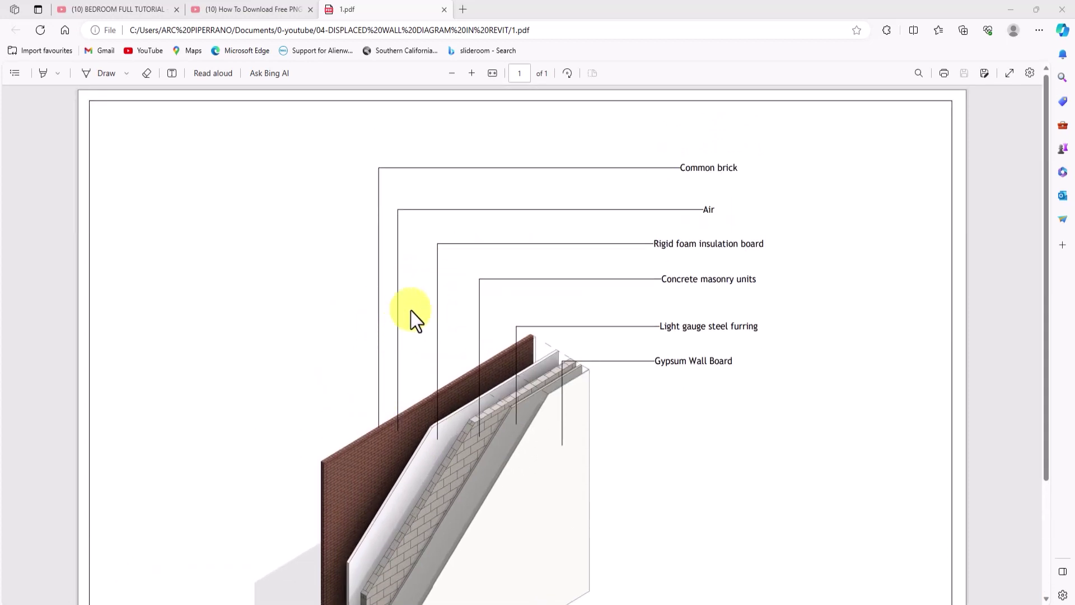